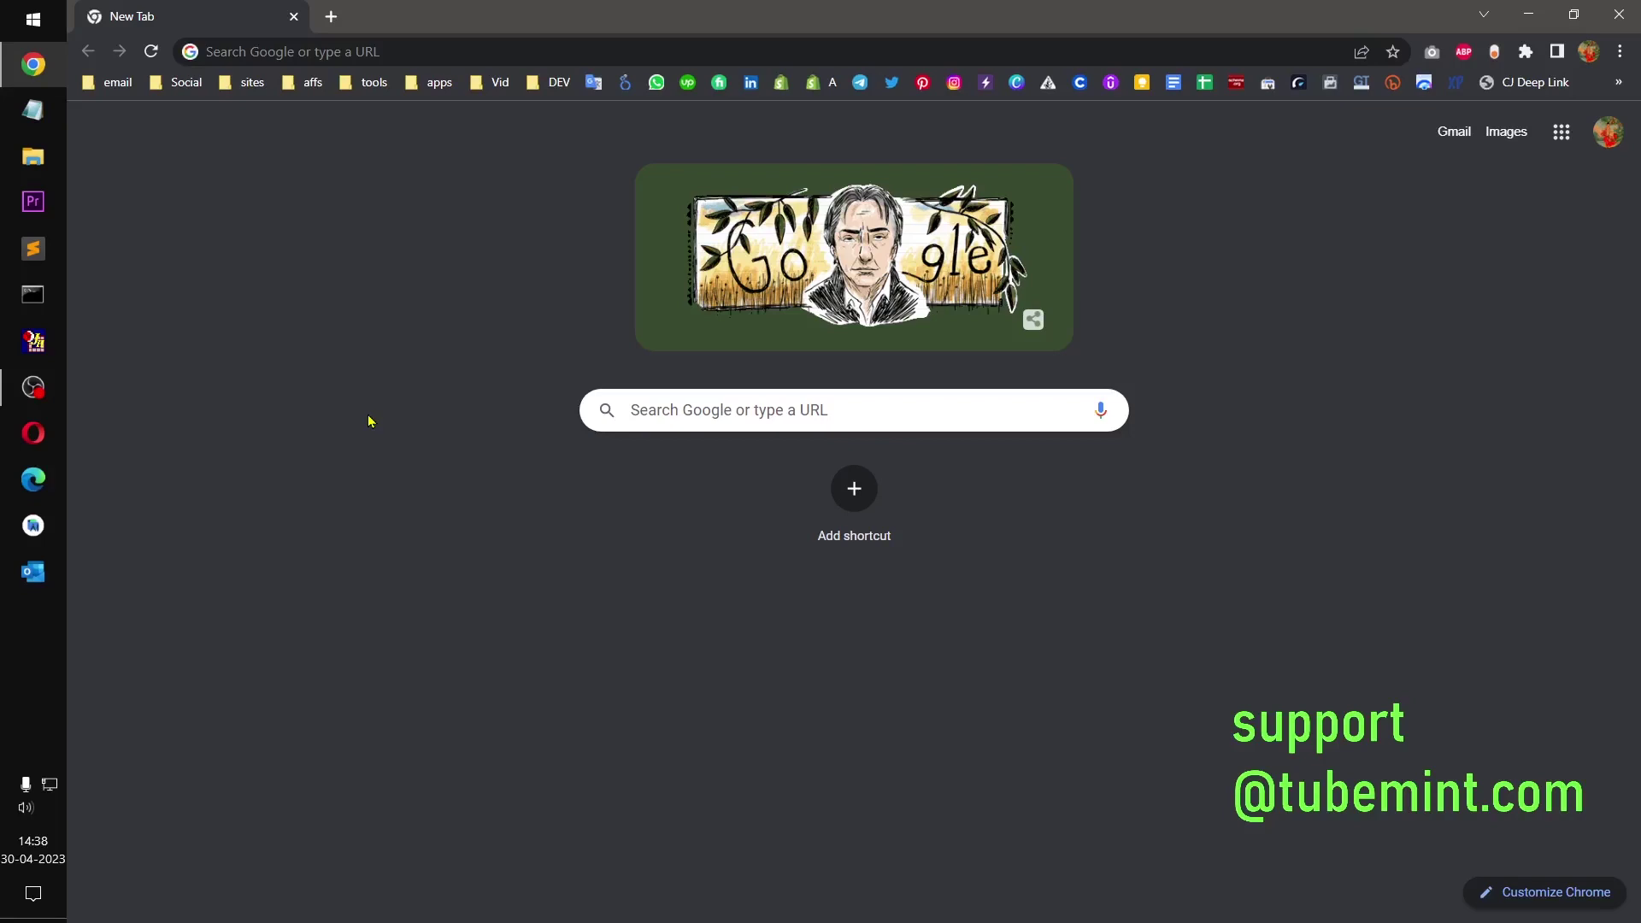
Step: Launch the XAMPP Control Panel from the Windows Start menu
left_click(33, 19)
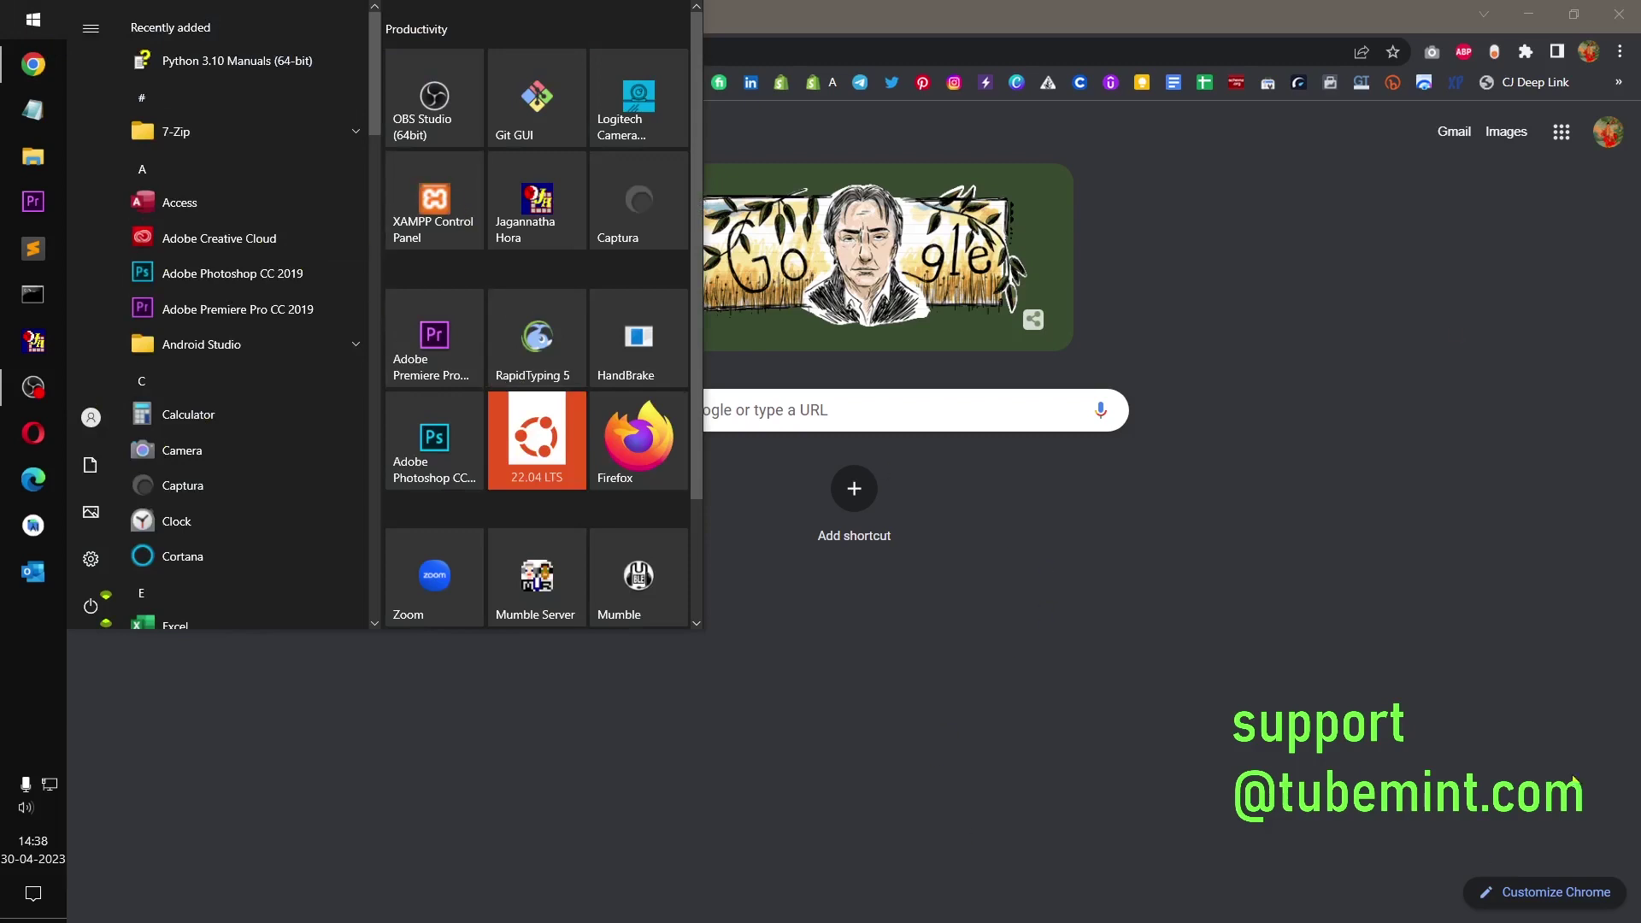
left_click(424, 189)
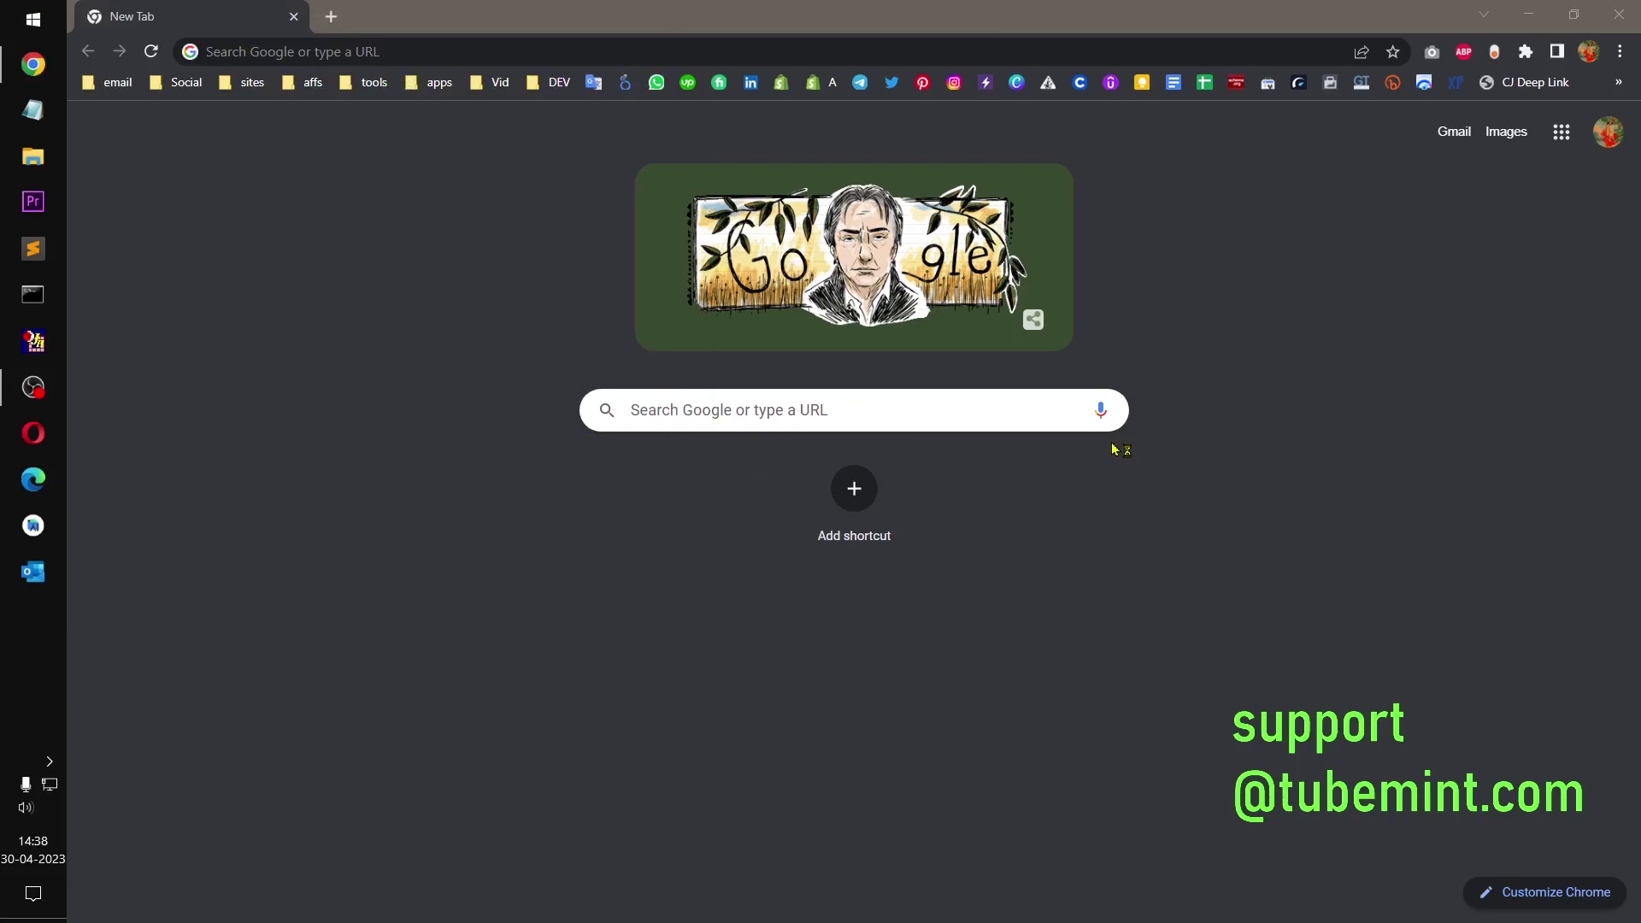
Step: Center the XAMPP window, start Apache and MySQL, and open MySQL's Admin page
left_click_drag(347, 24, 575, 325)
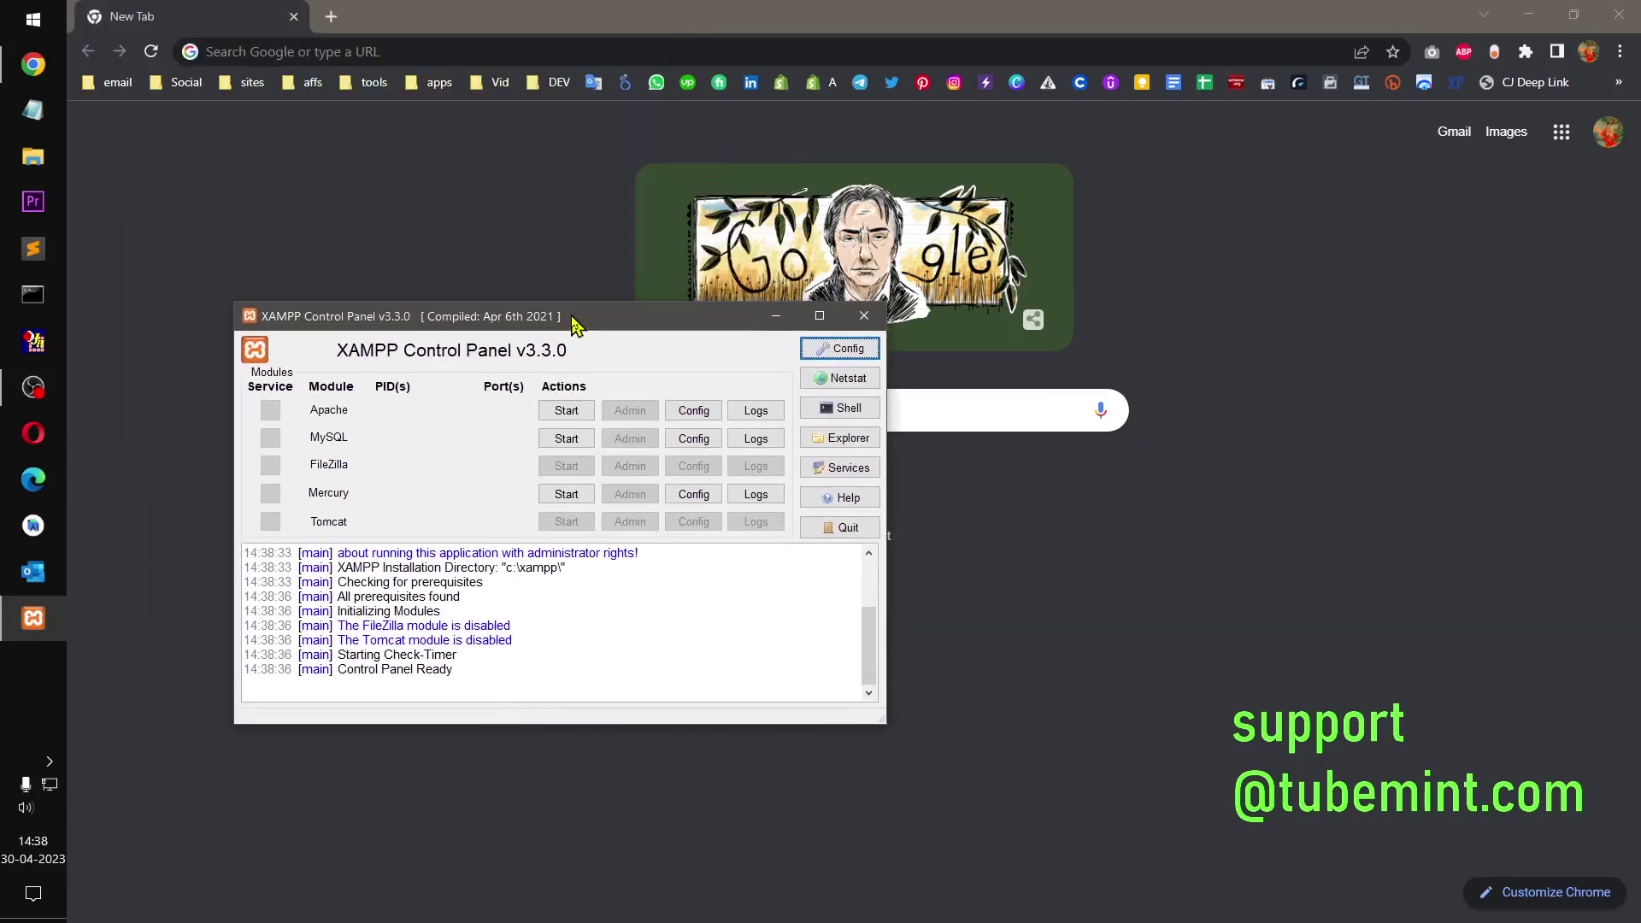
left_click(567, 413)
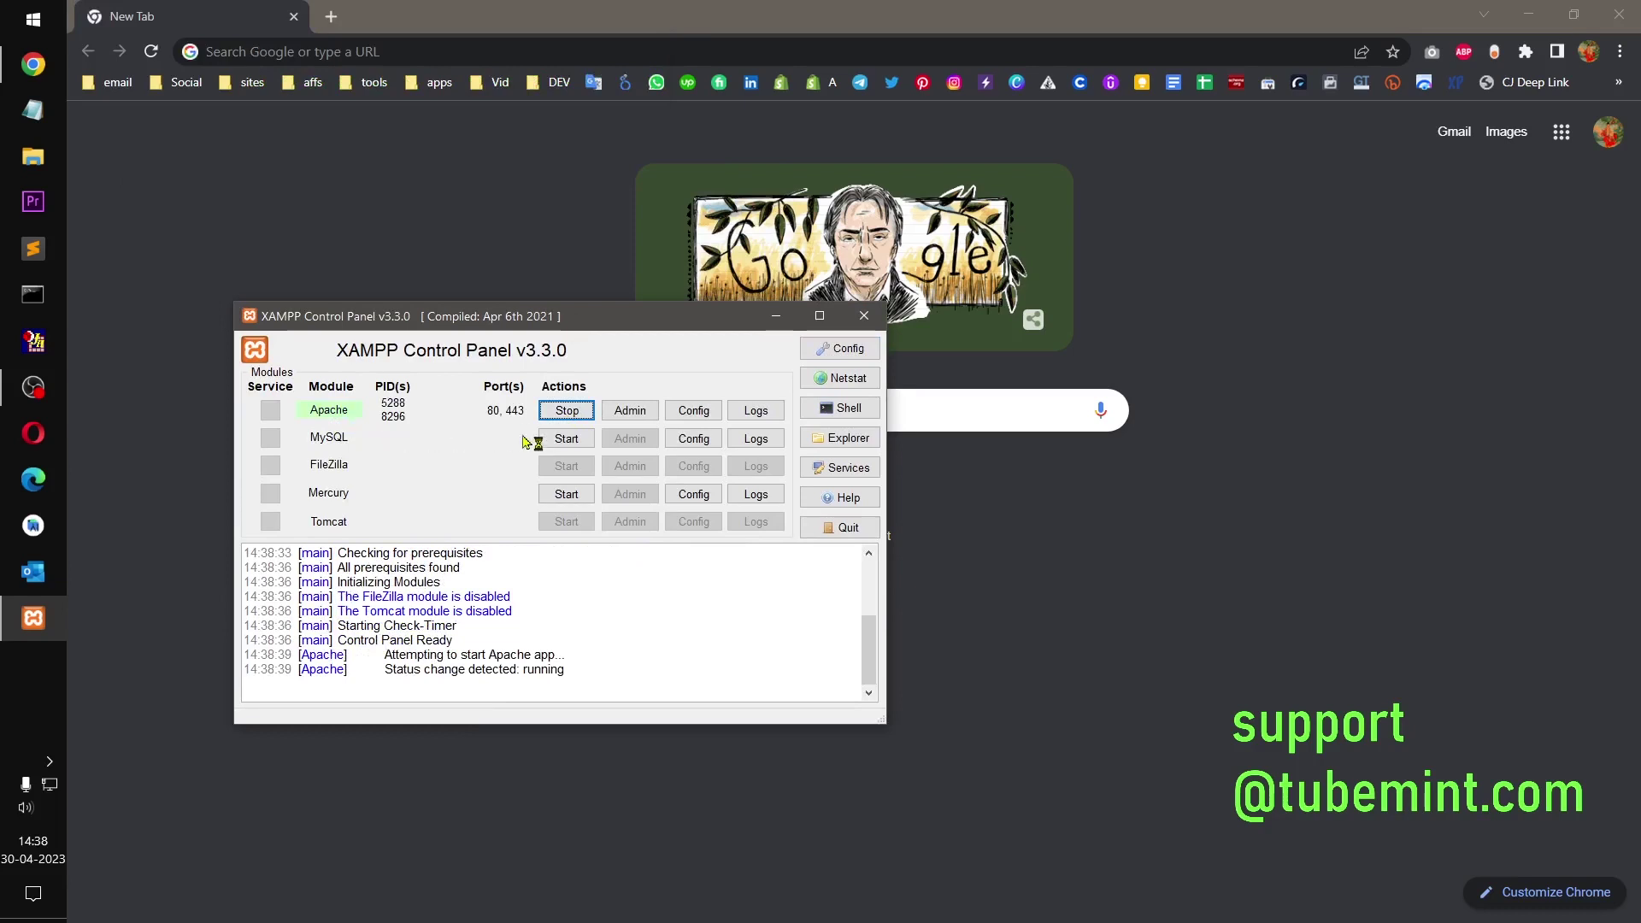
left_click(545, 440)
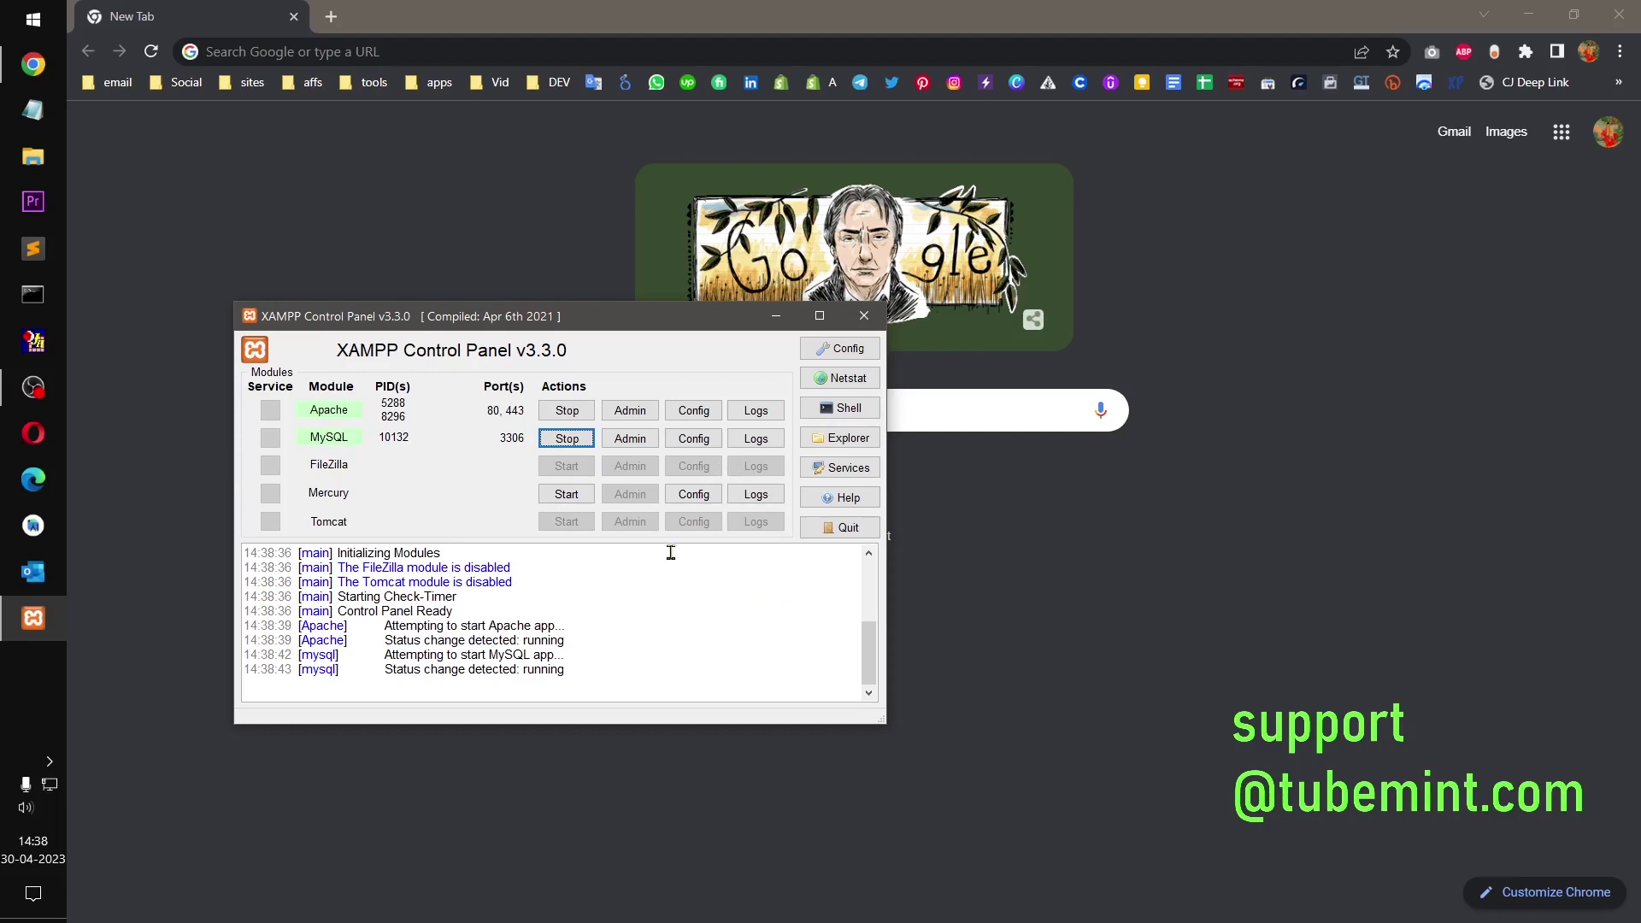
left_click(630, 441)
Step: Open phpMyAdmin, close the spare New Tab, and load wordpress.org in a new tab
left_click(628, 440)
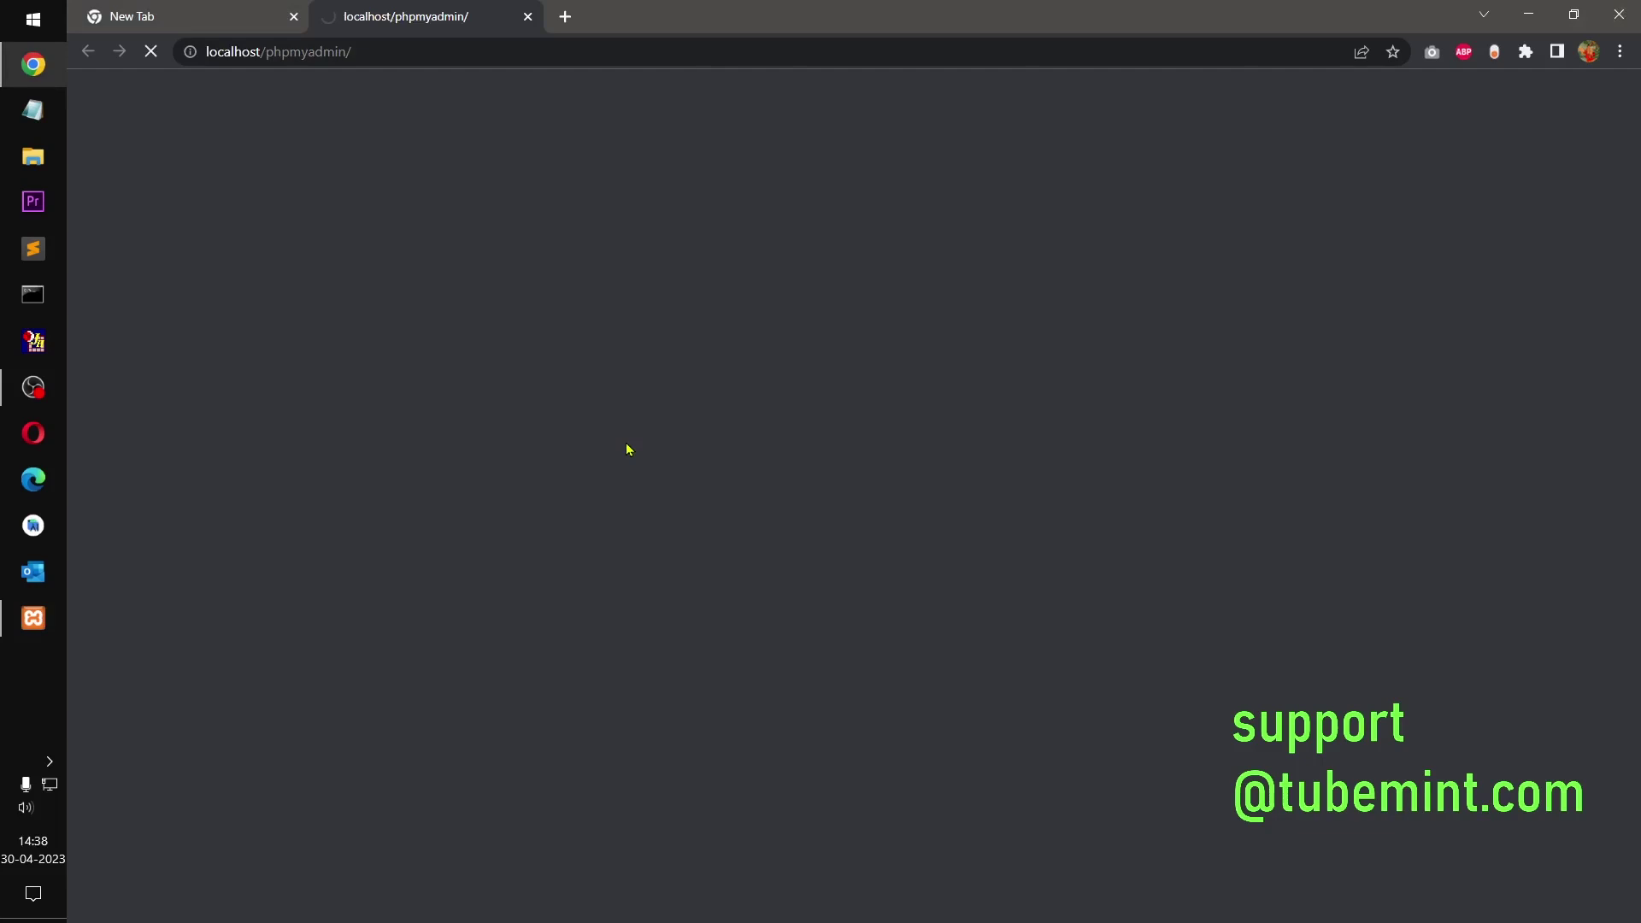
left_click(294, 17)
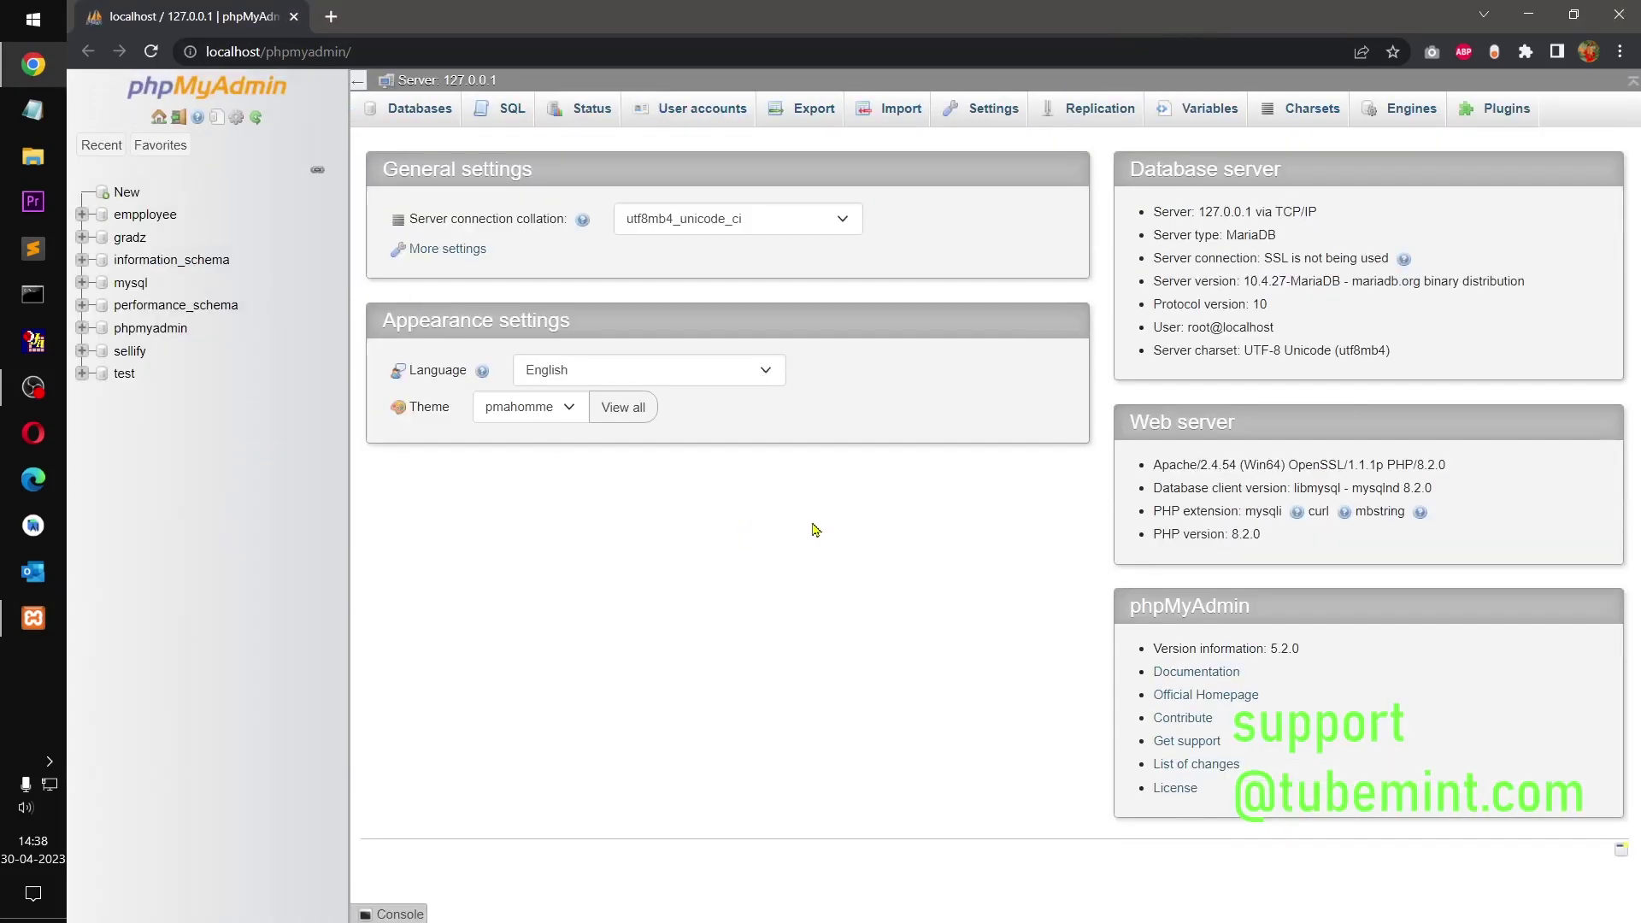
left_click(330, 17)
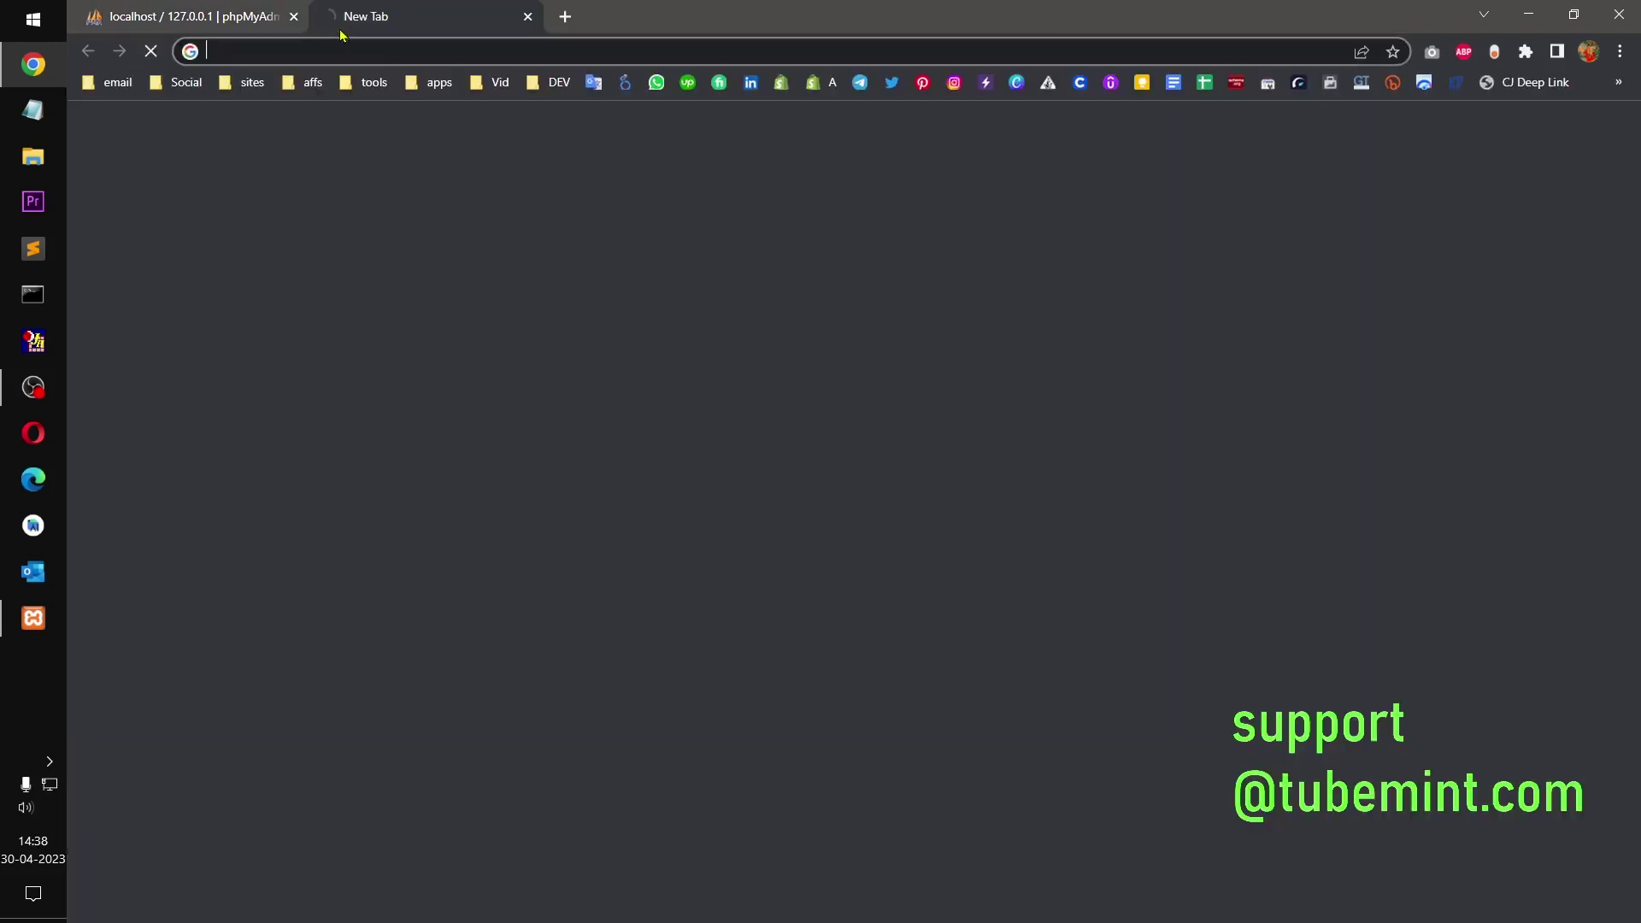
type("wordpress.org")
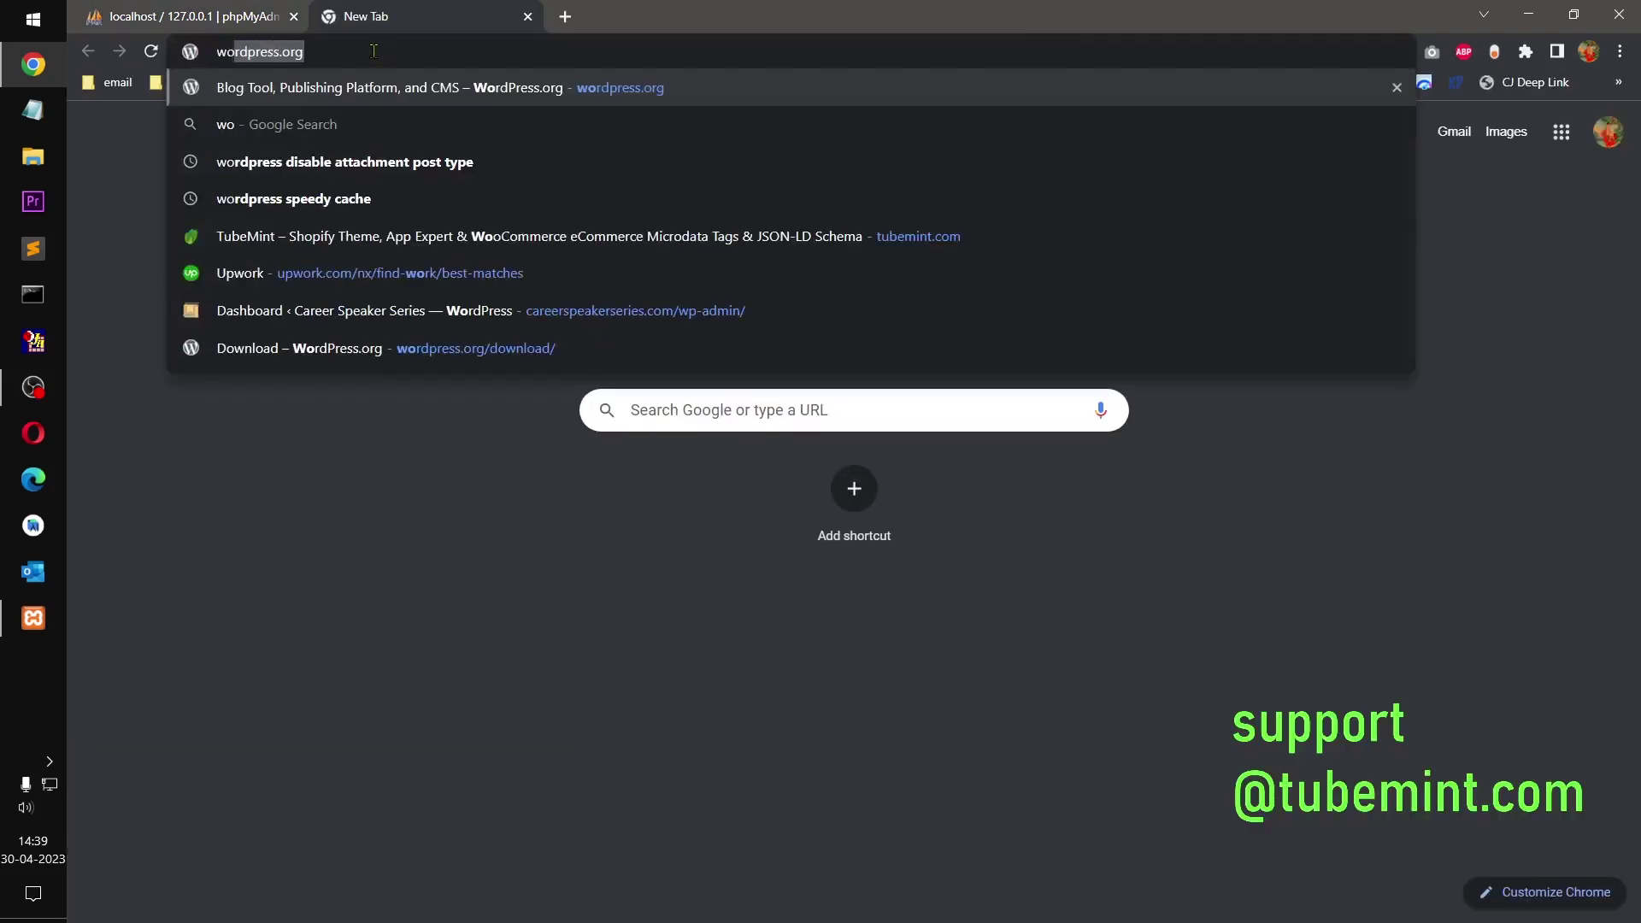
key("Right")
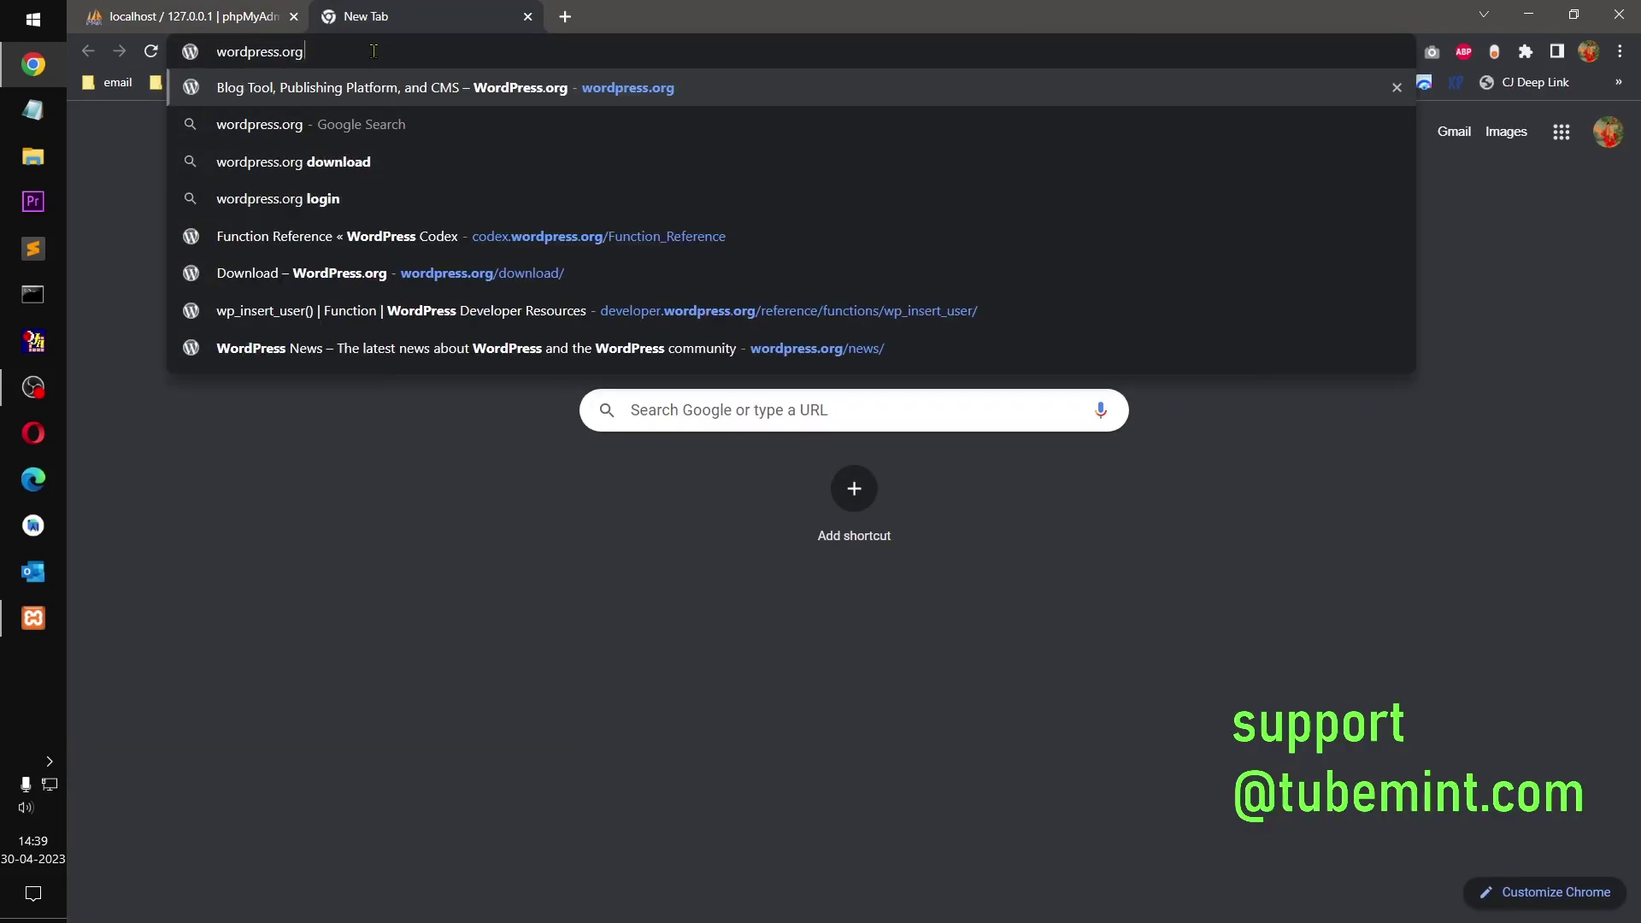
key("Return")
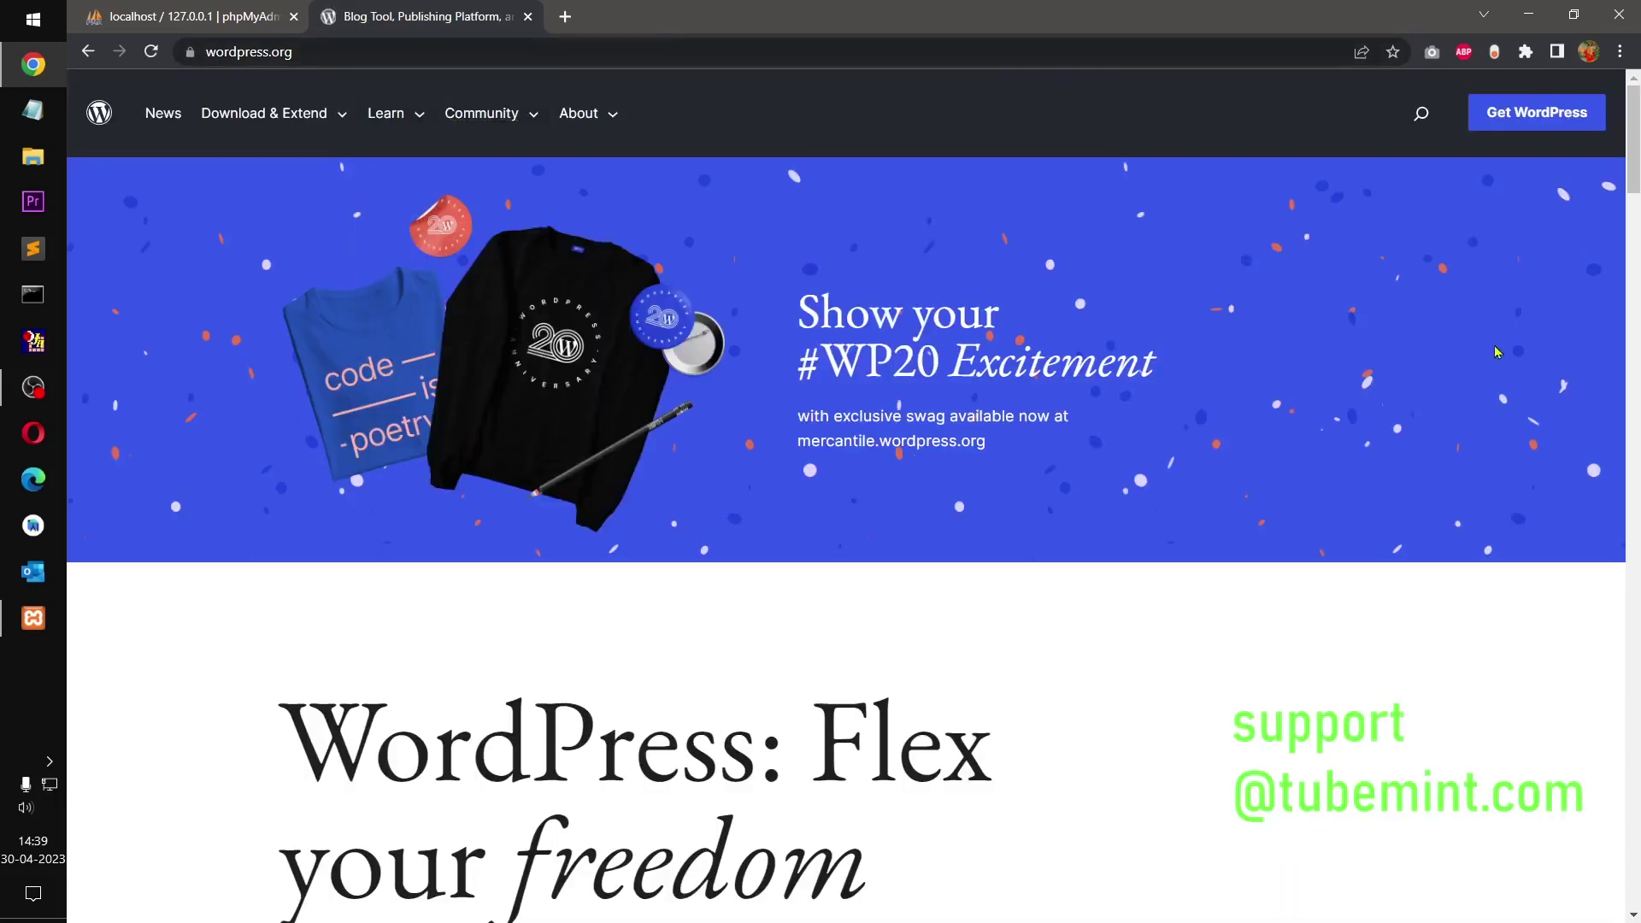
Step: Download the WordPress 6.2 package from Get WordPress and dismiss the thank-you popup
left_click(1530, 118)
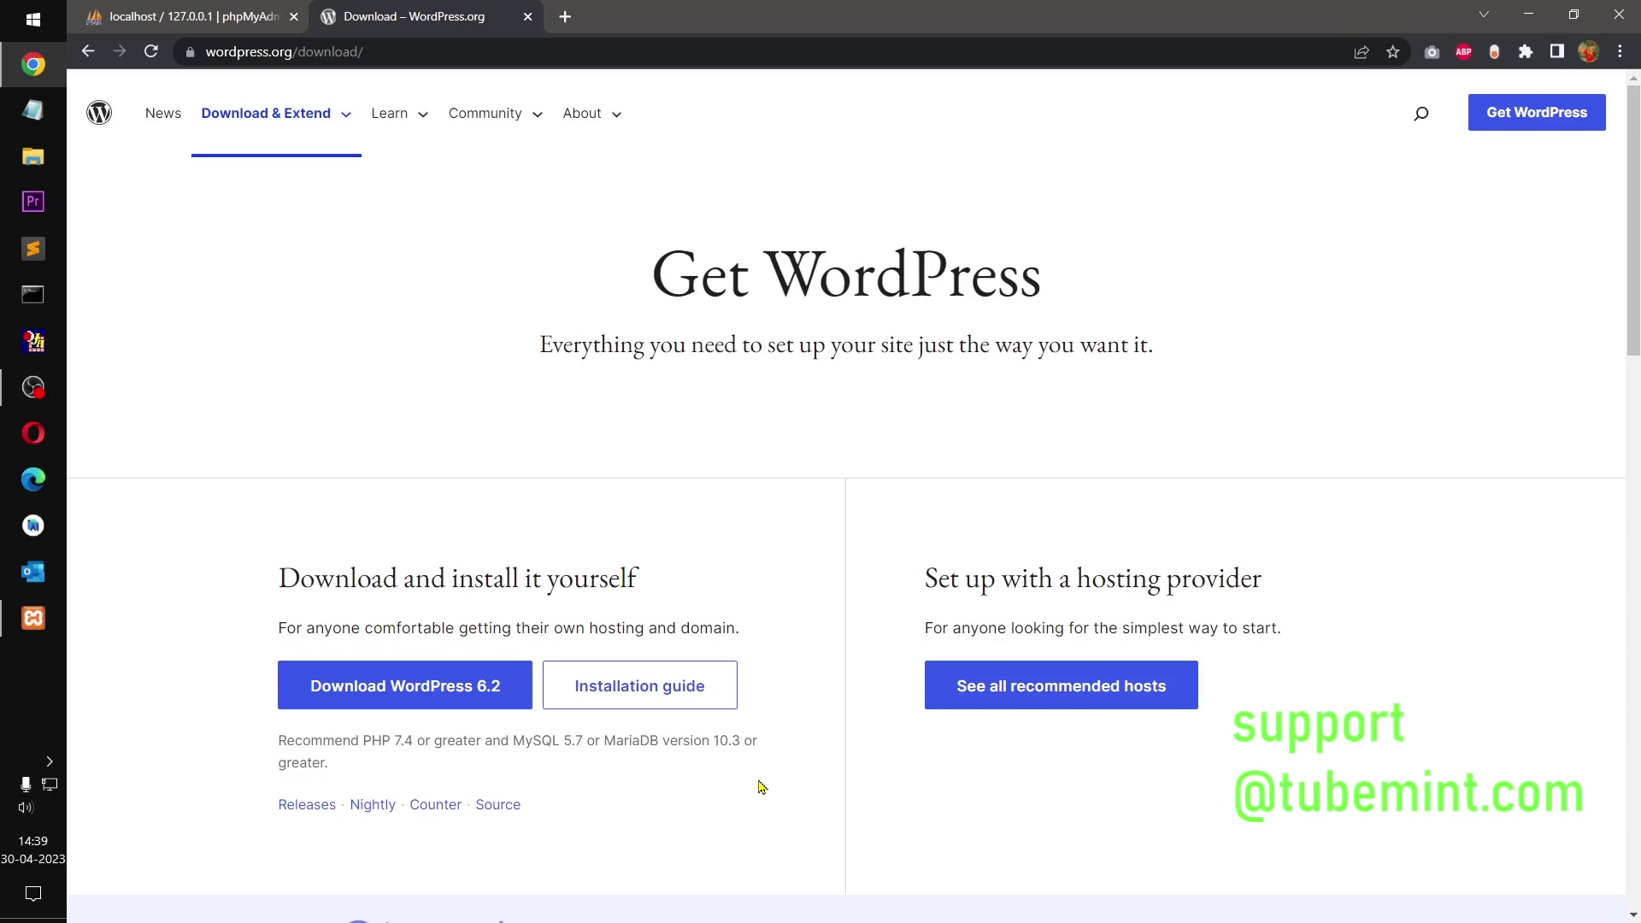
left_click_drag(1636, 329, 1636, 474)
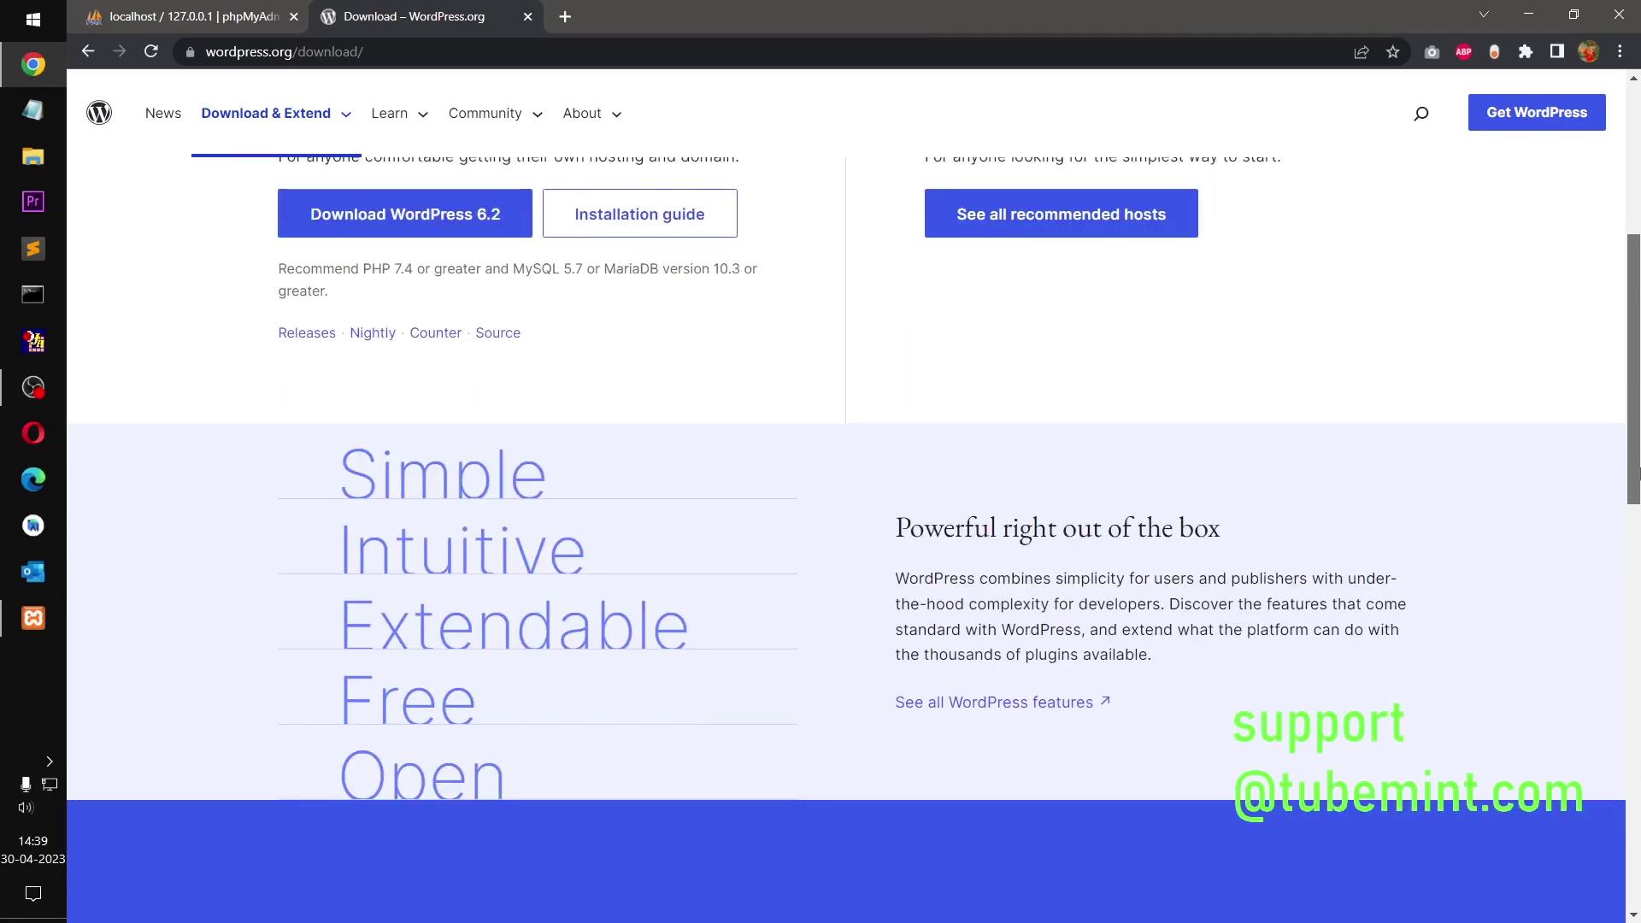
left_click_drag(1637, 474, 1621, 345)
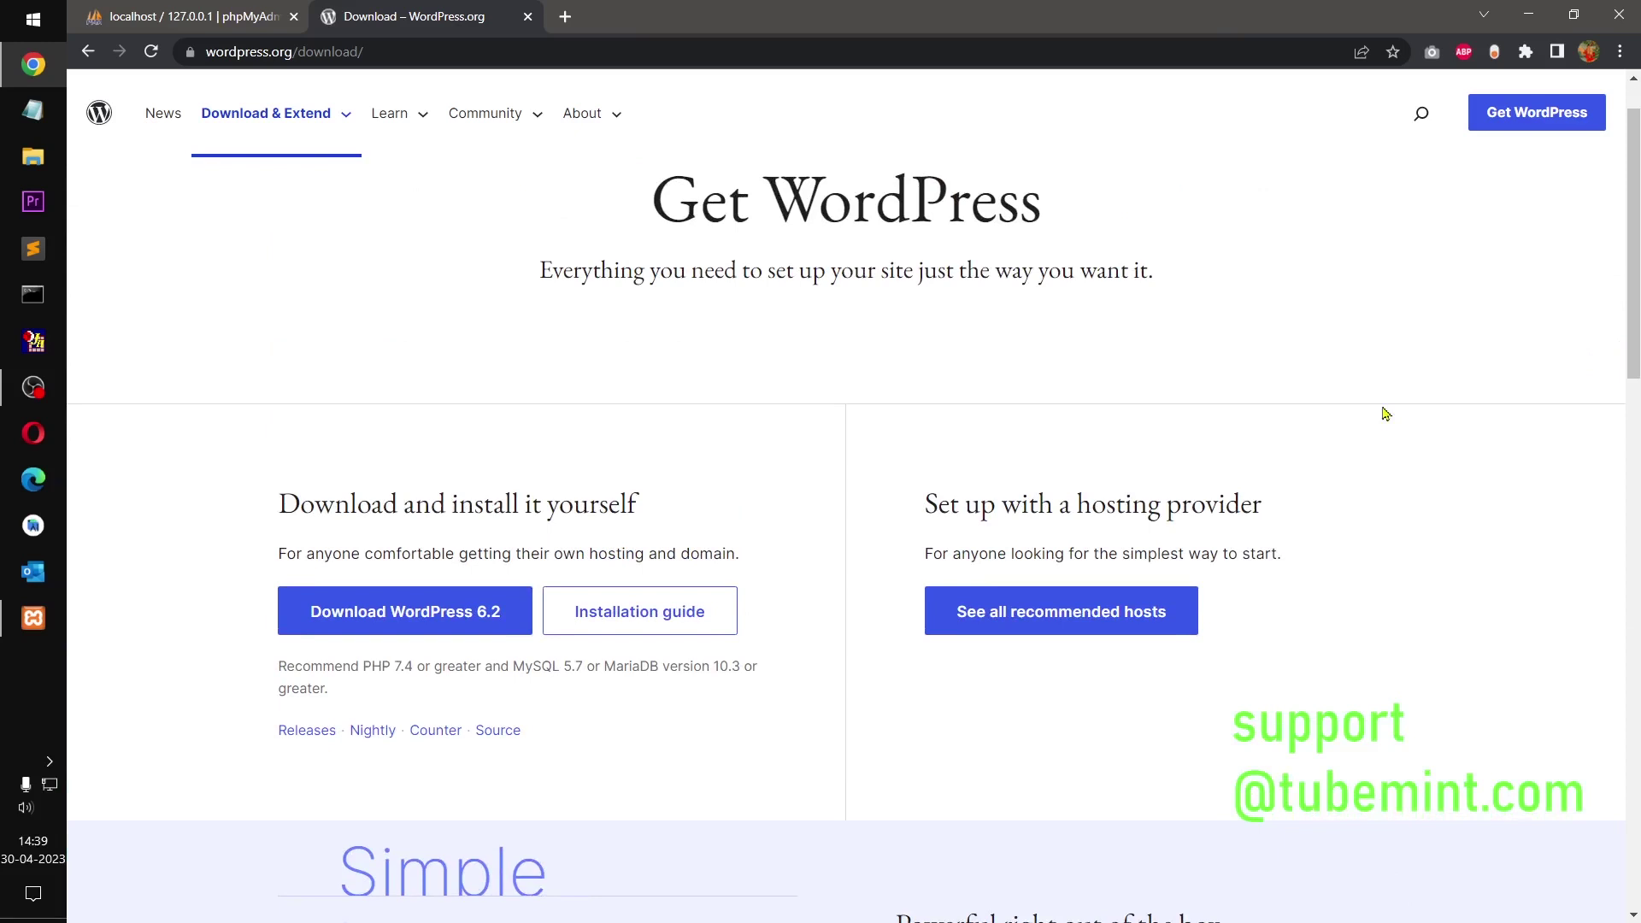
left_click(399, 617)
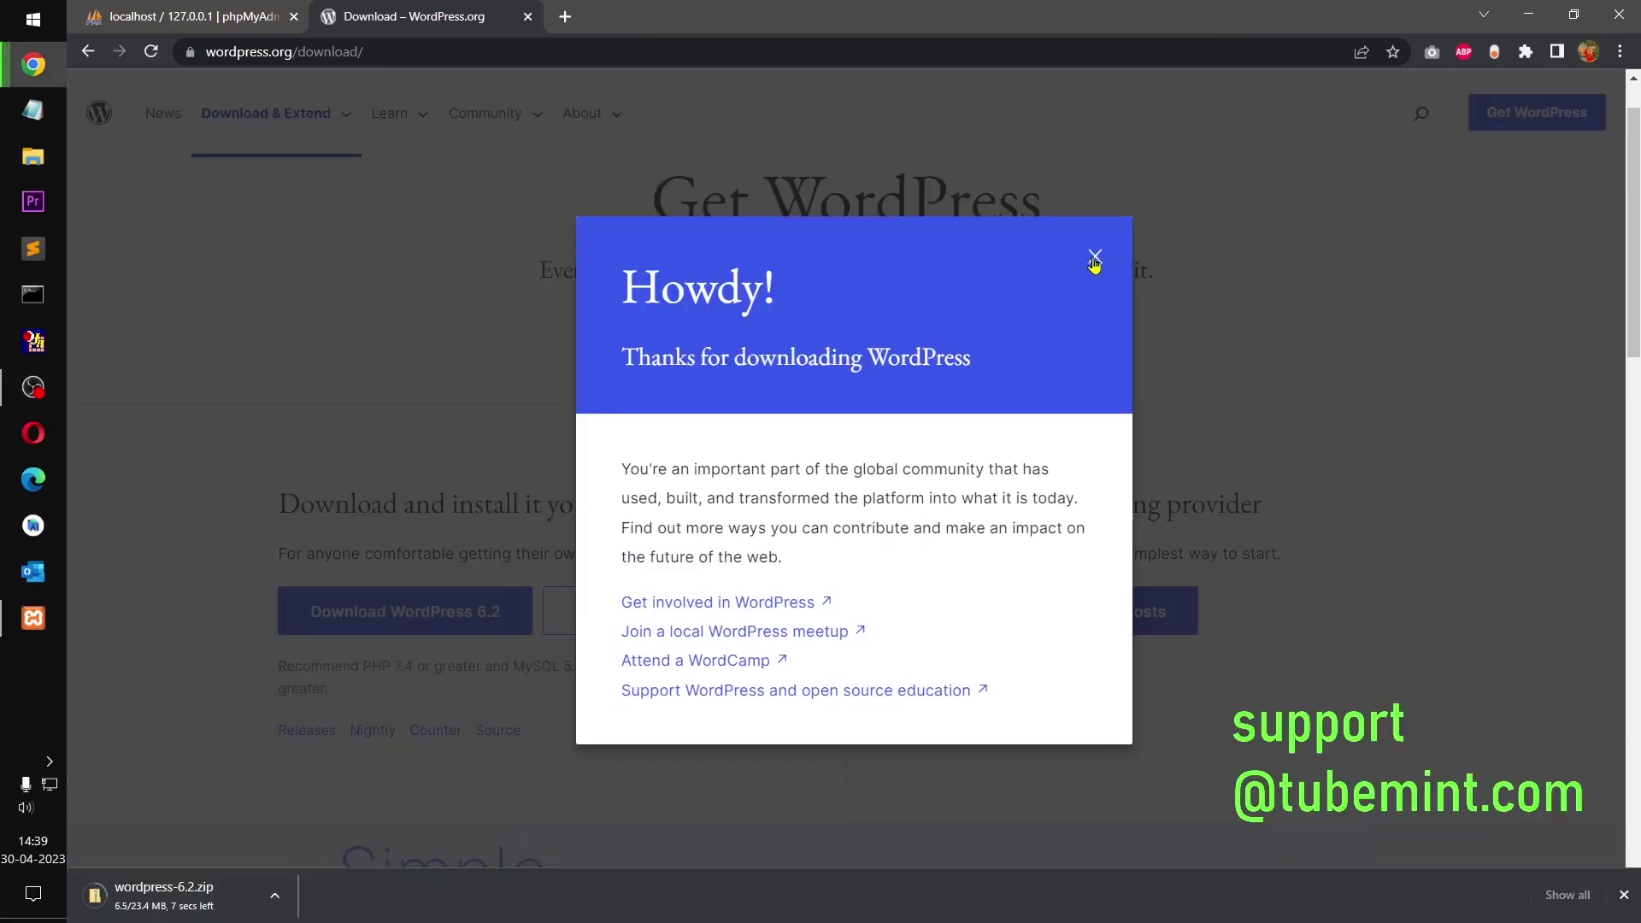
left_click(1095, 257)
Step: Scroll the installation guide through Basic Instructions, phpMyAdmin database setup and the install script
left_click(607, 618)
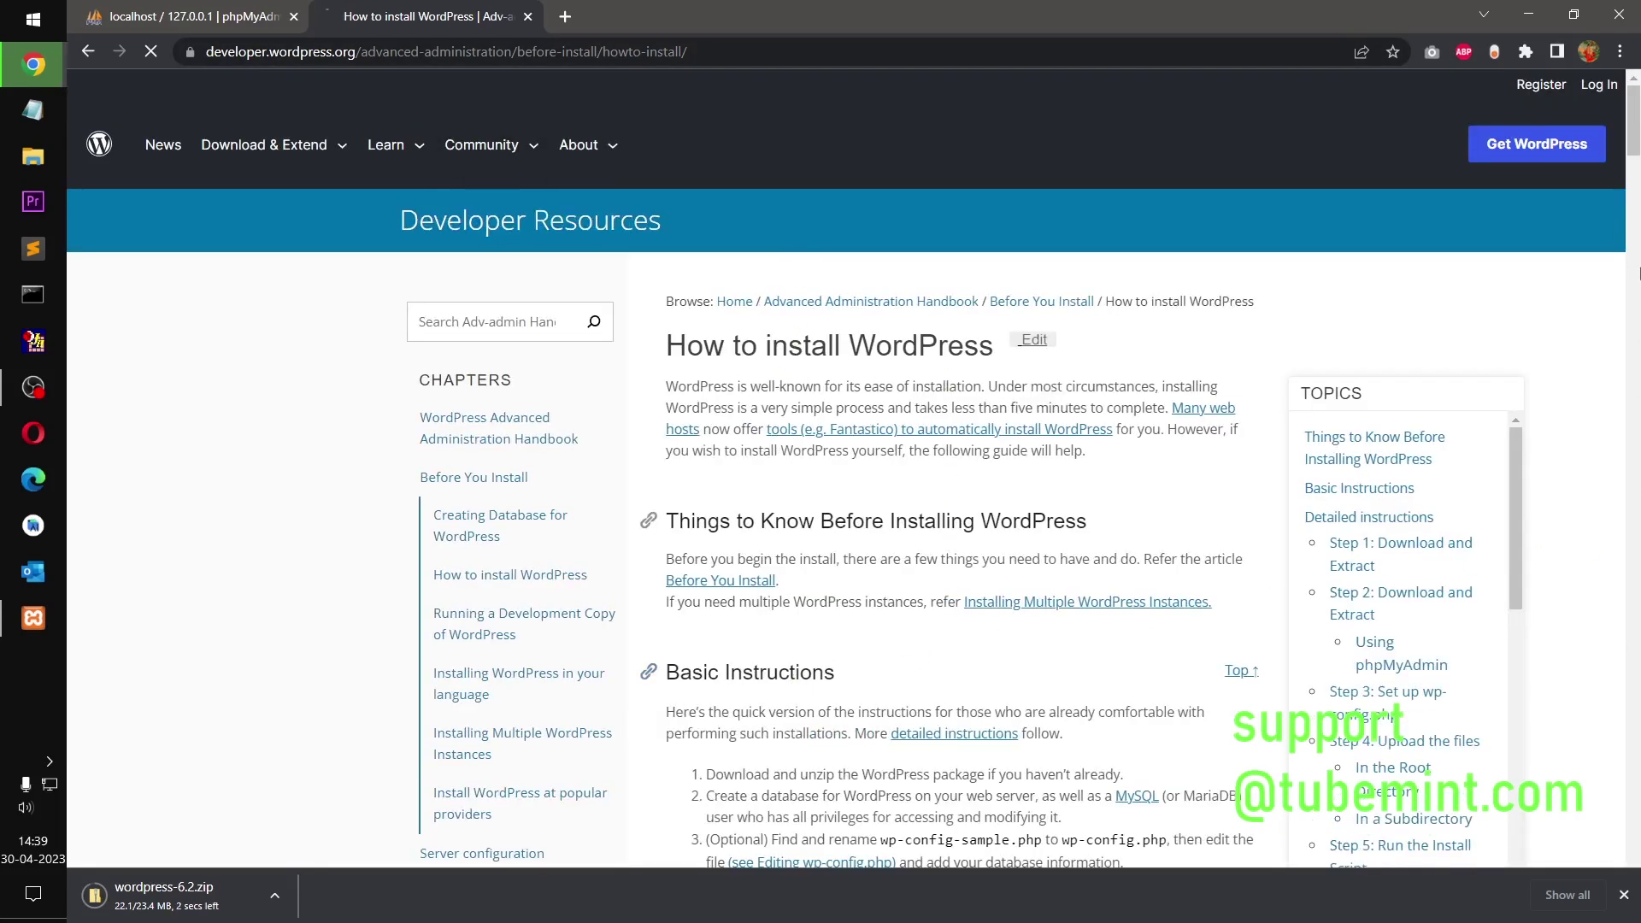
scroll(1635, 141, "down", 5)
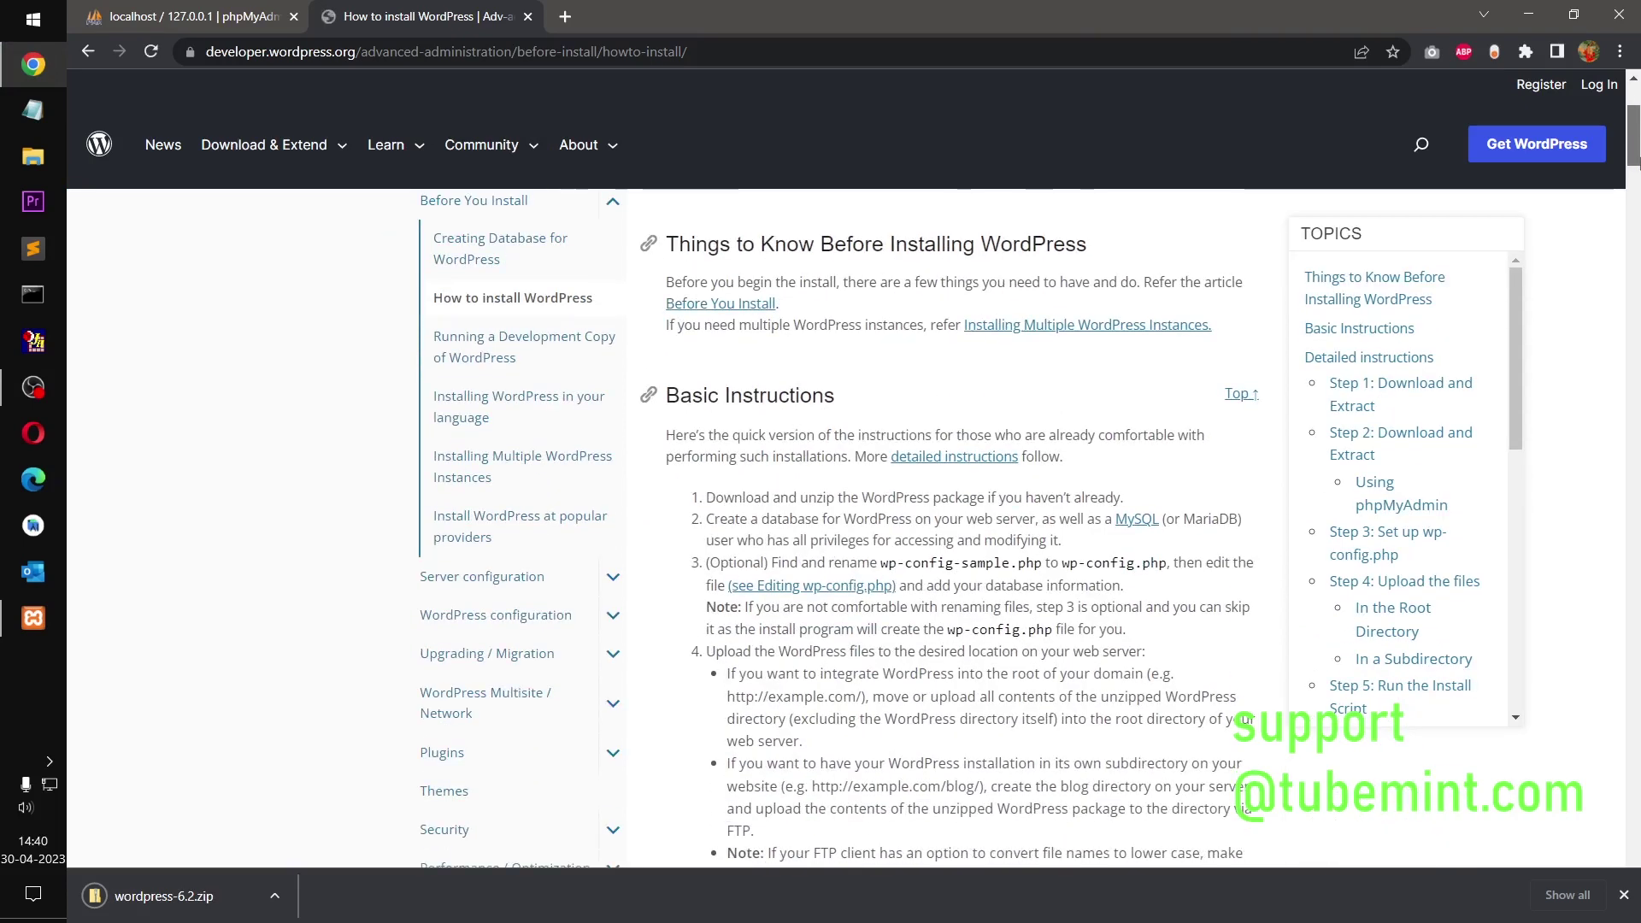
scroll(1635, 141, "down", 7)
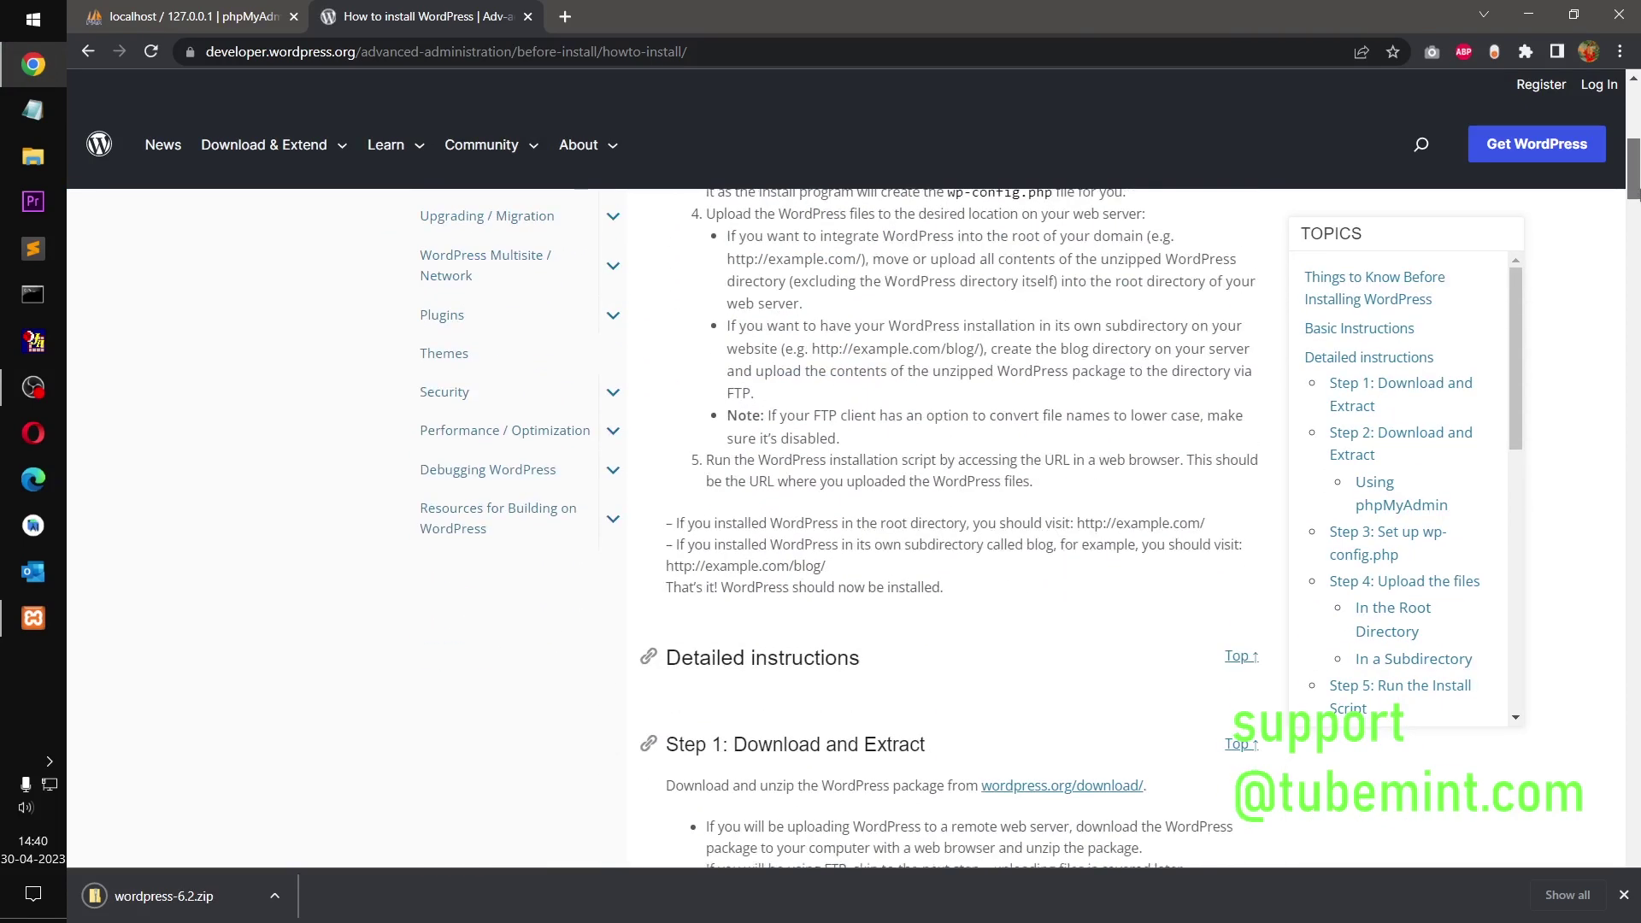
scroll(1634, 246, "down", 4)
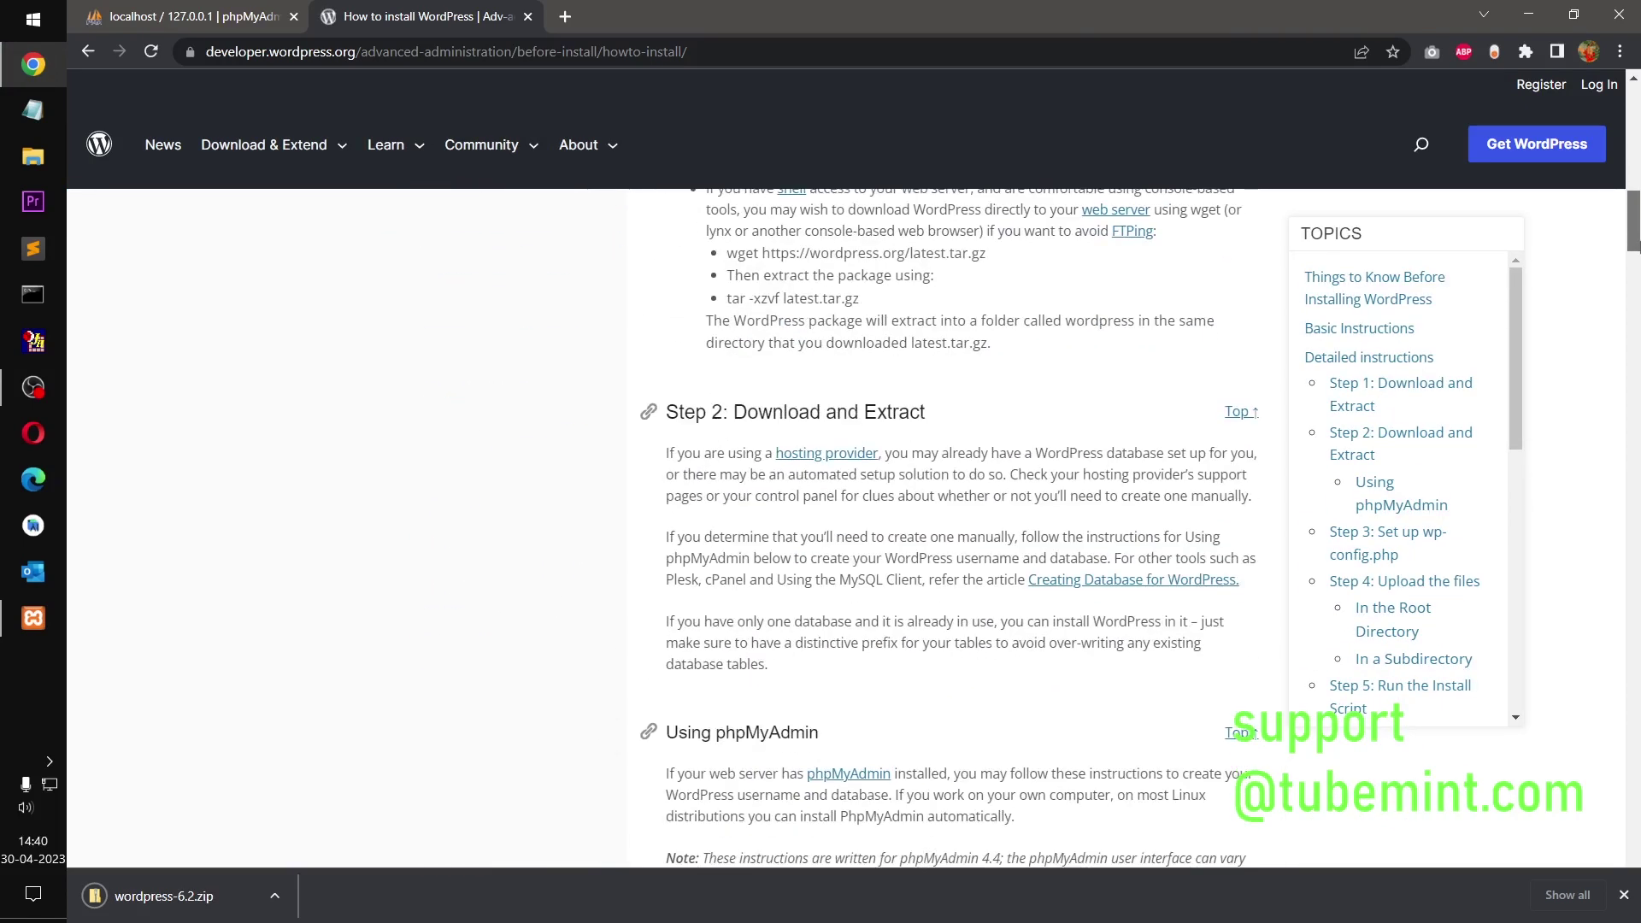
left_click_drag(1635, 246, 1635, 325)
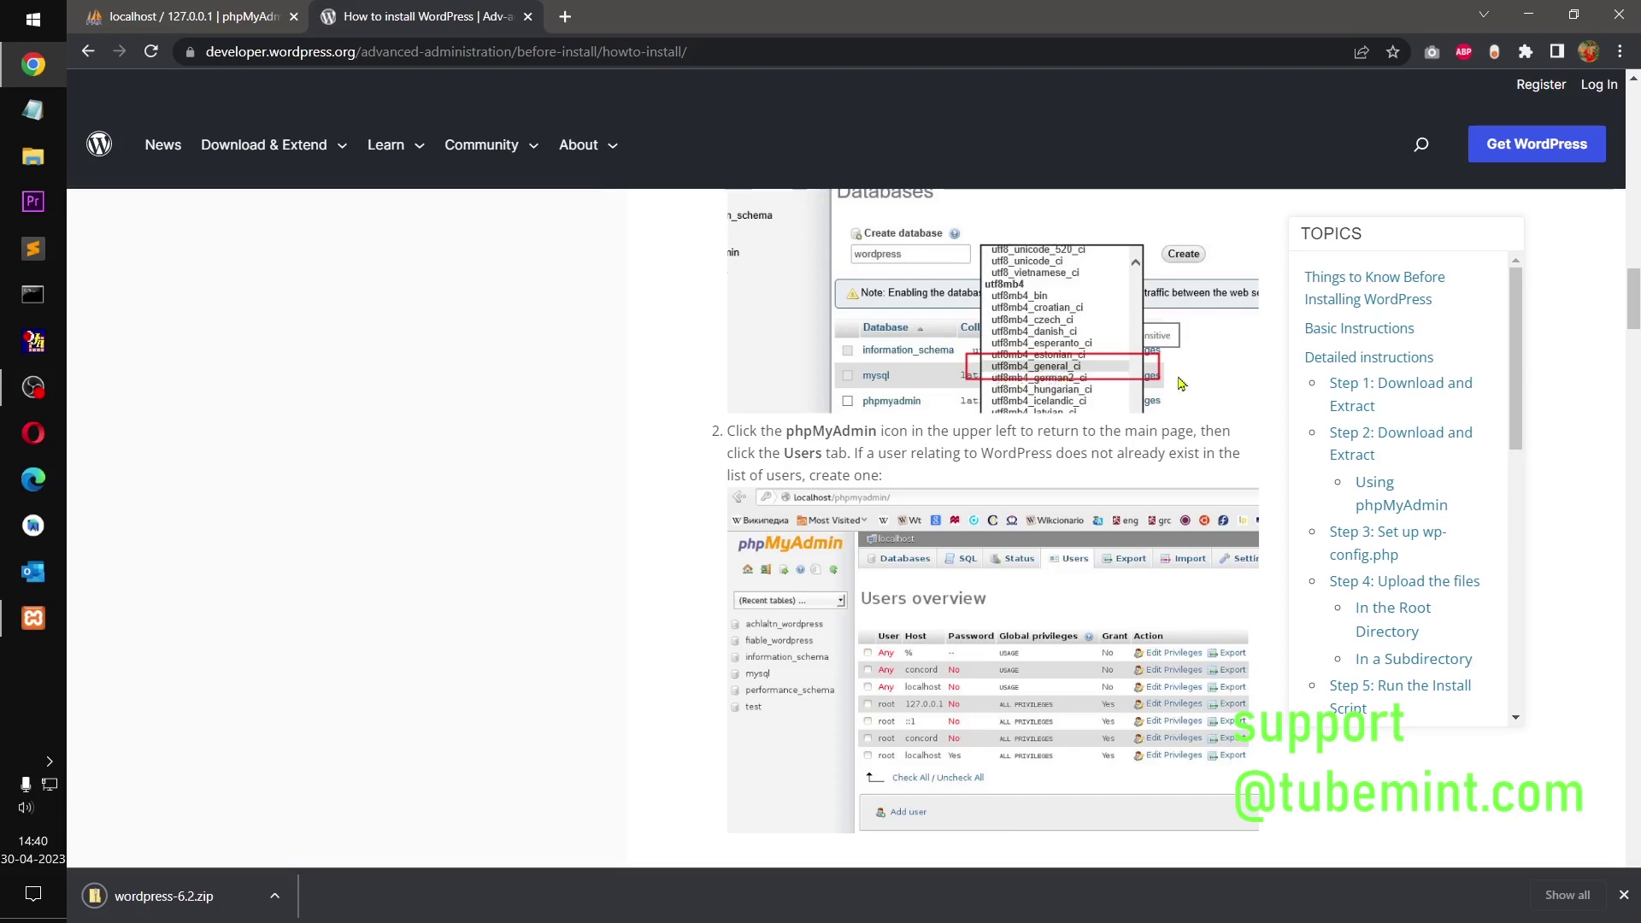
scroll(1636, 346, "down", 3)
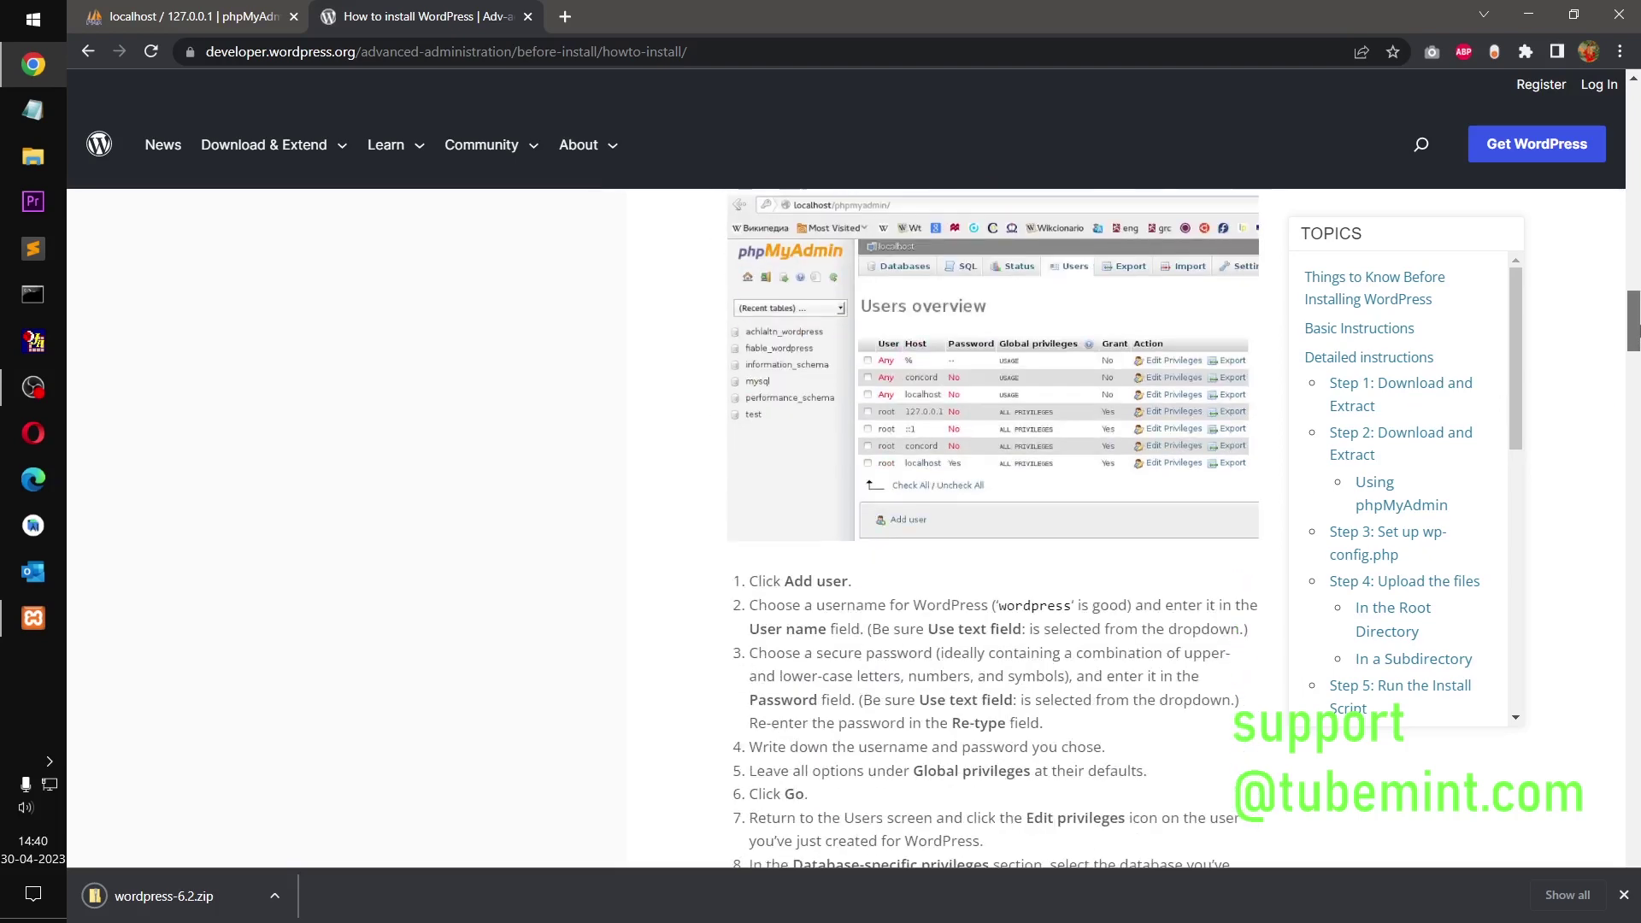
left_click_drag(1635, 325, 1634, 621)
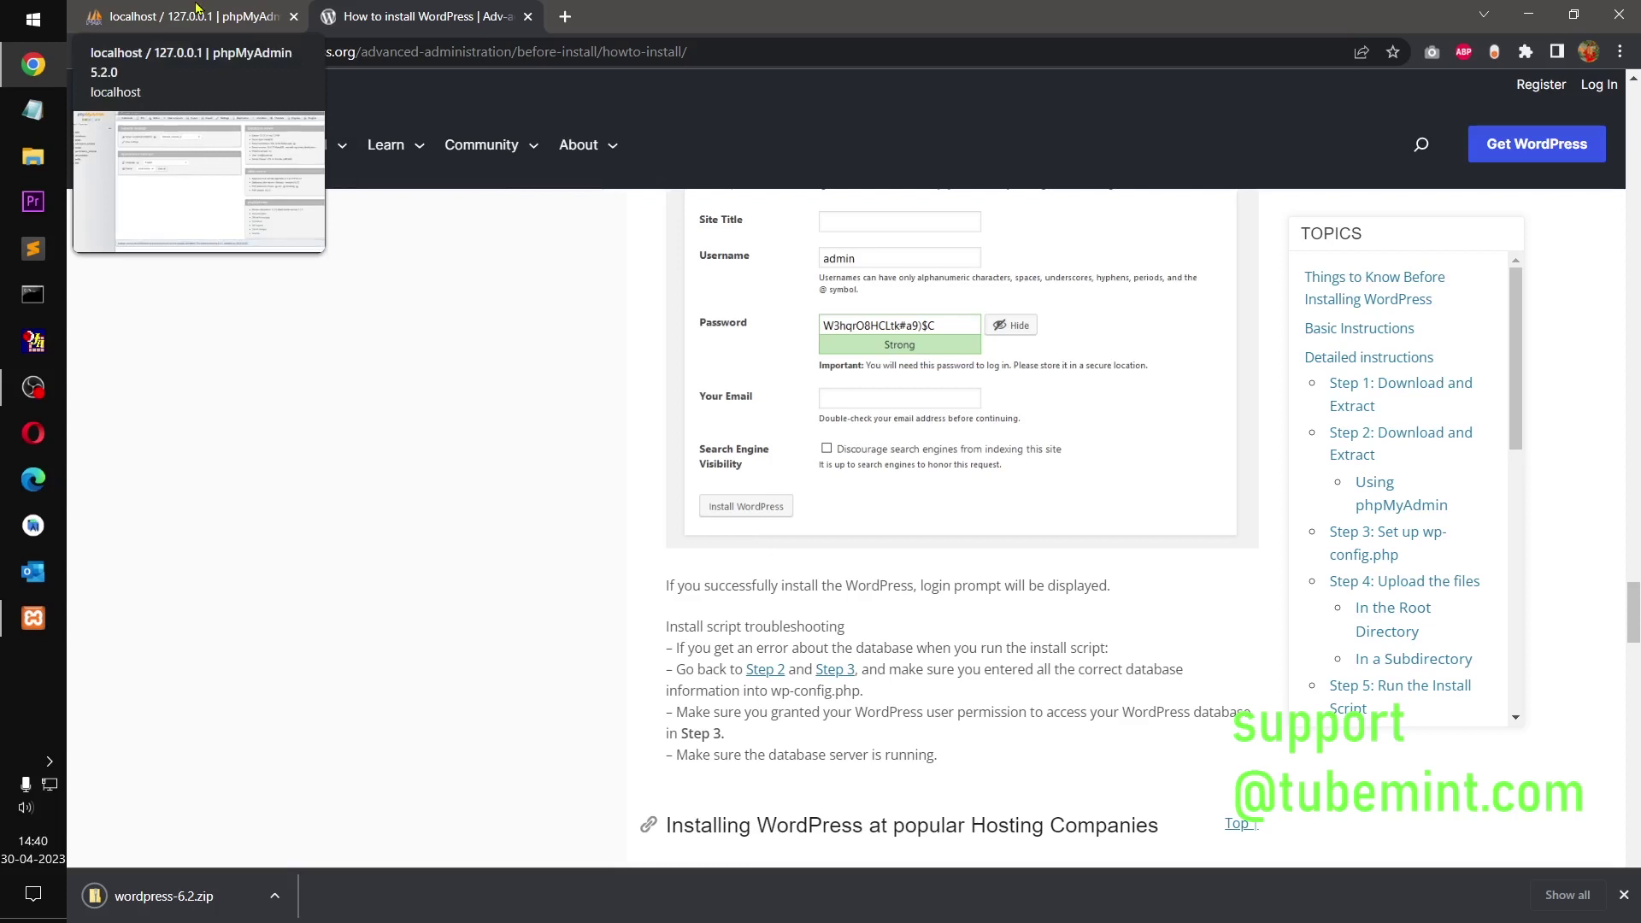
Step: Create an empty database named wp62 in phpMyAdmin
left_click(196, 10)
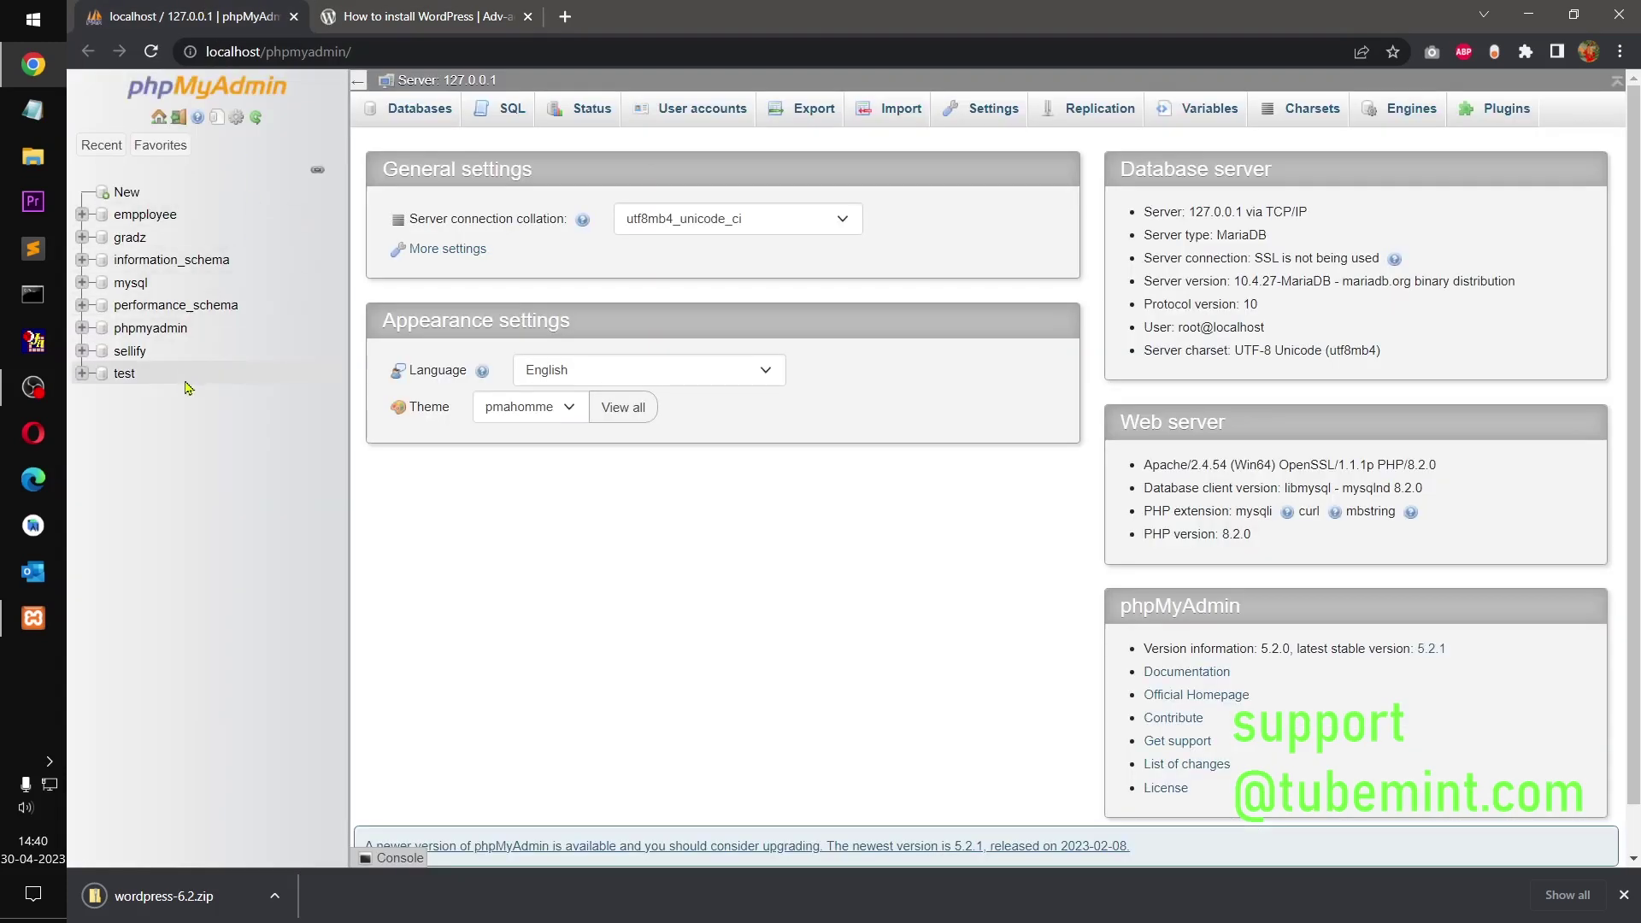
left_click(129, 197)
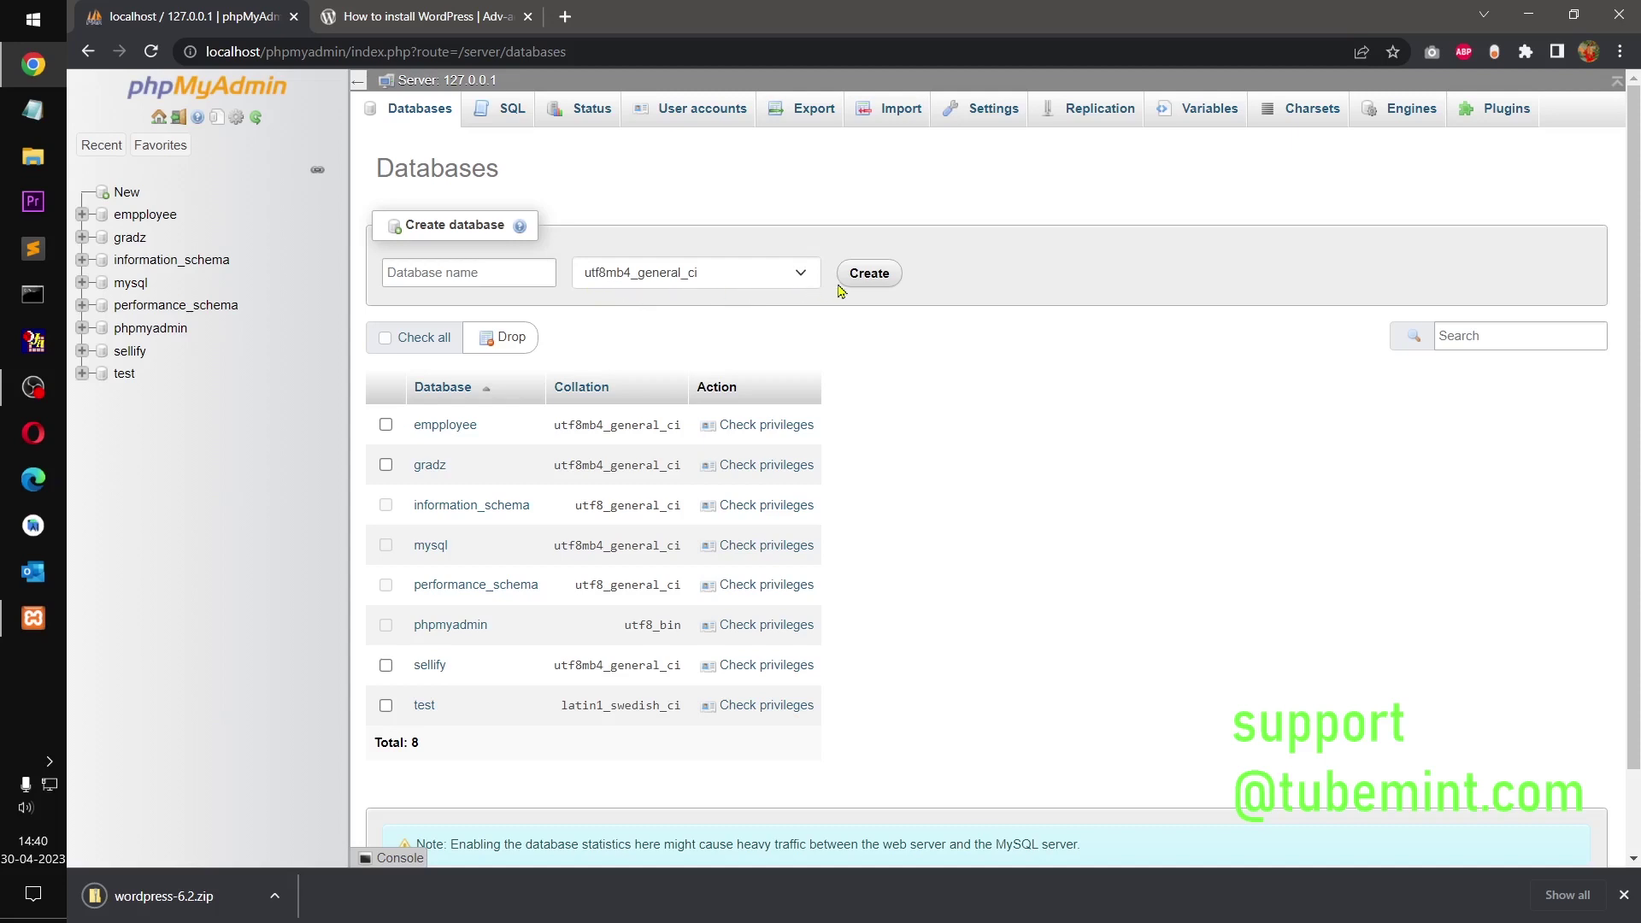
left_click(476, 278)
type("w")
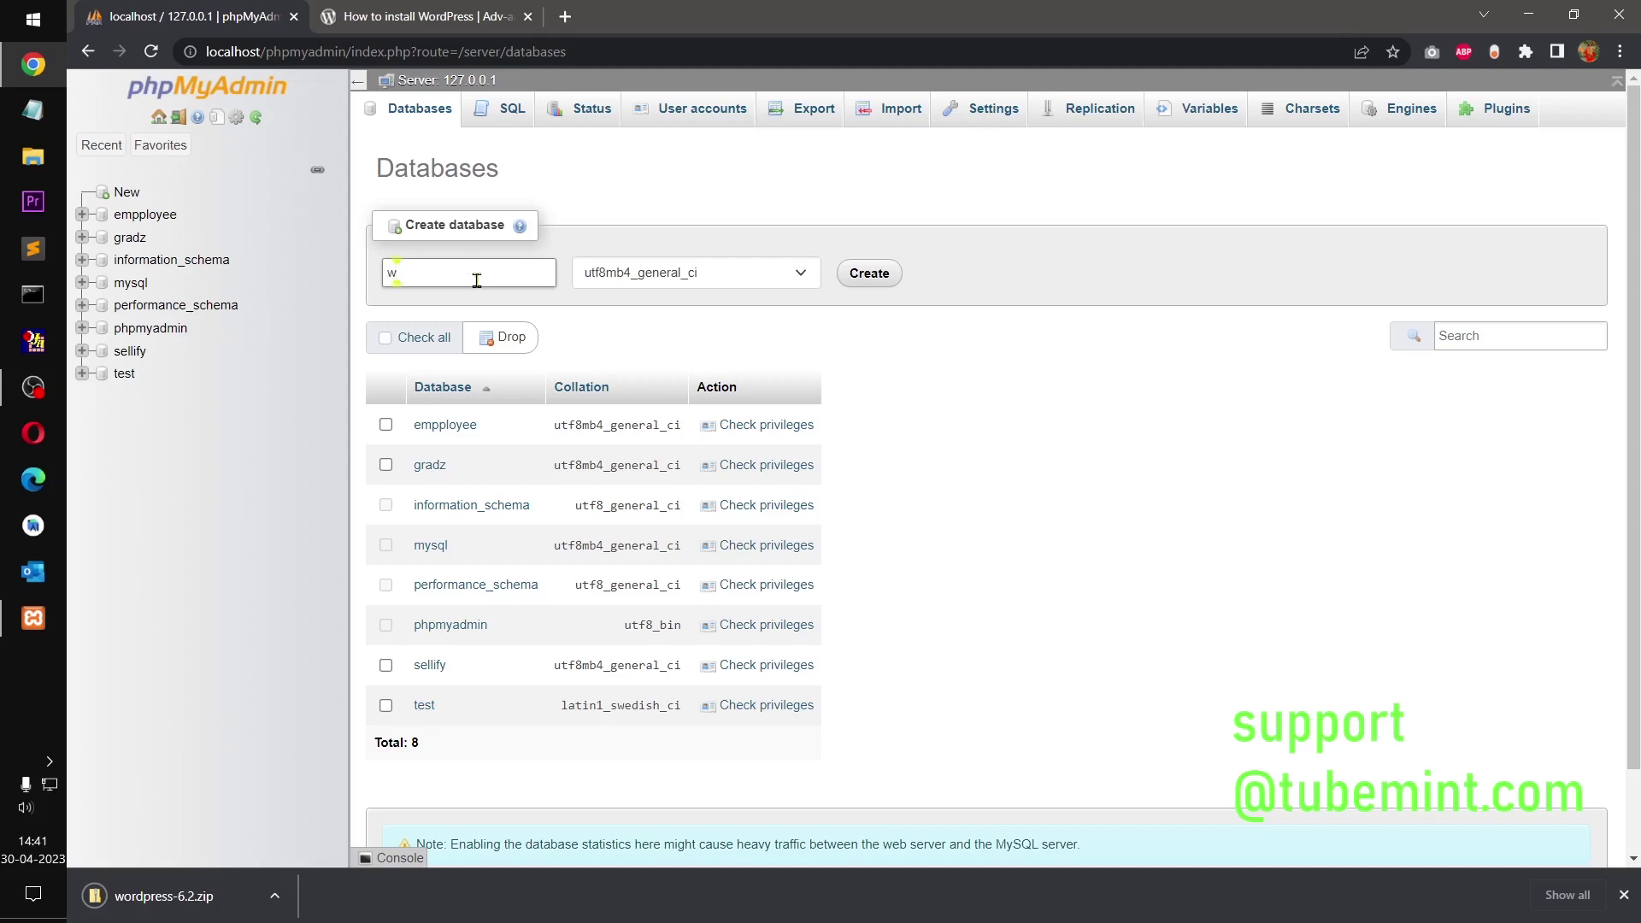
type("p62")
left_click(855, 273)
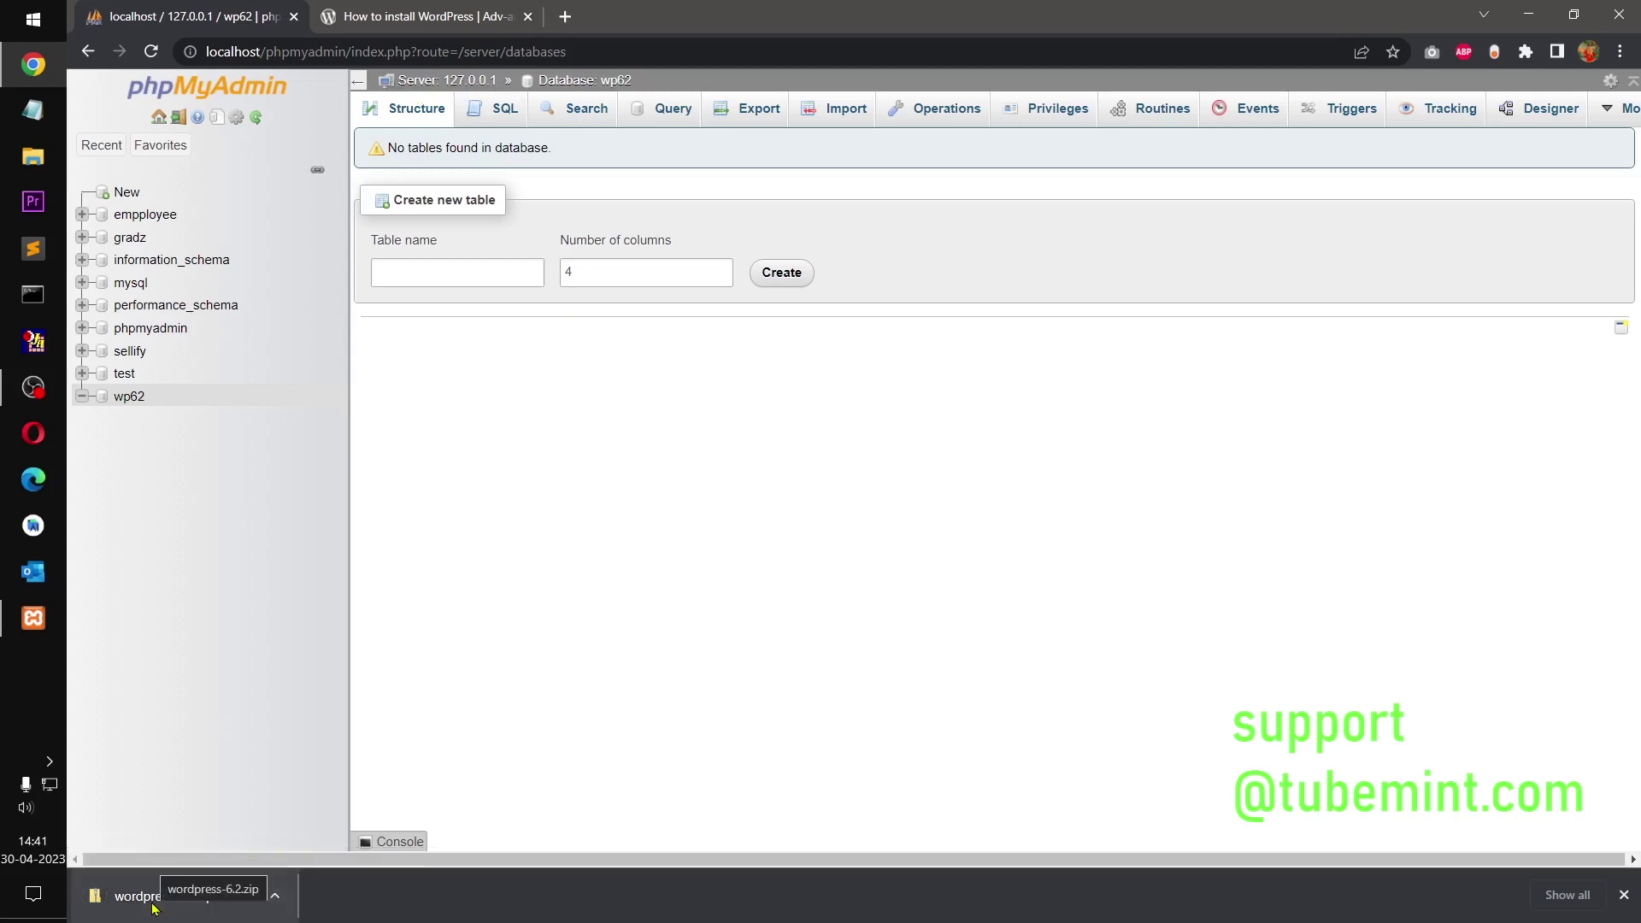
left_click(274, 906)
Step: Show wordpress-6.2.zip in Downloads and delete the accidental wordpress-6.2.zip.zip
left_click(304, 831)
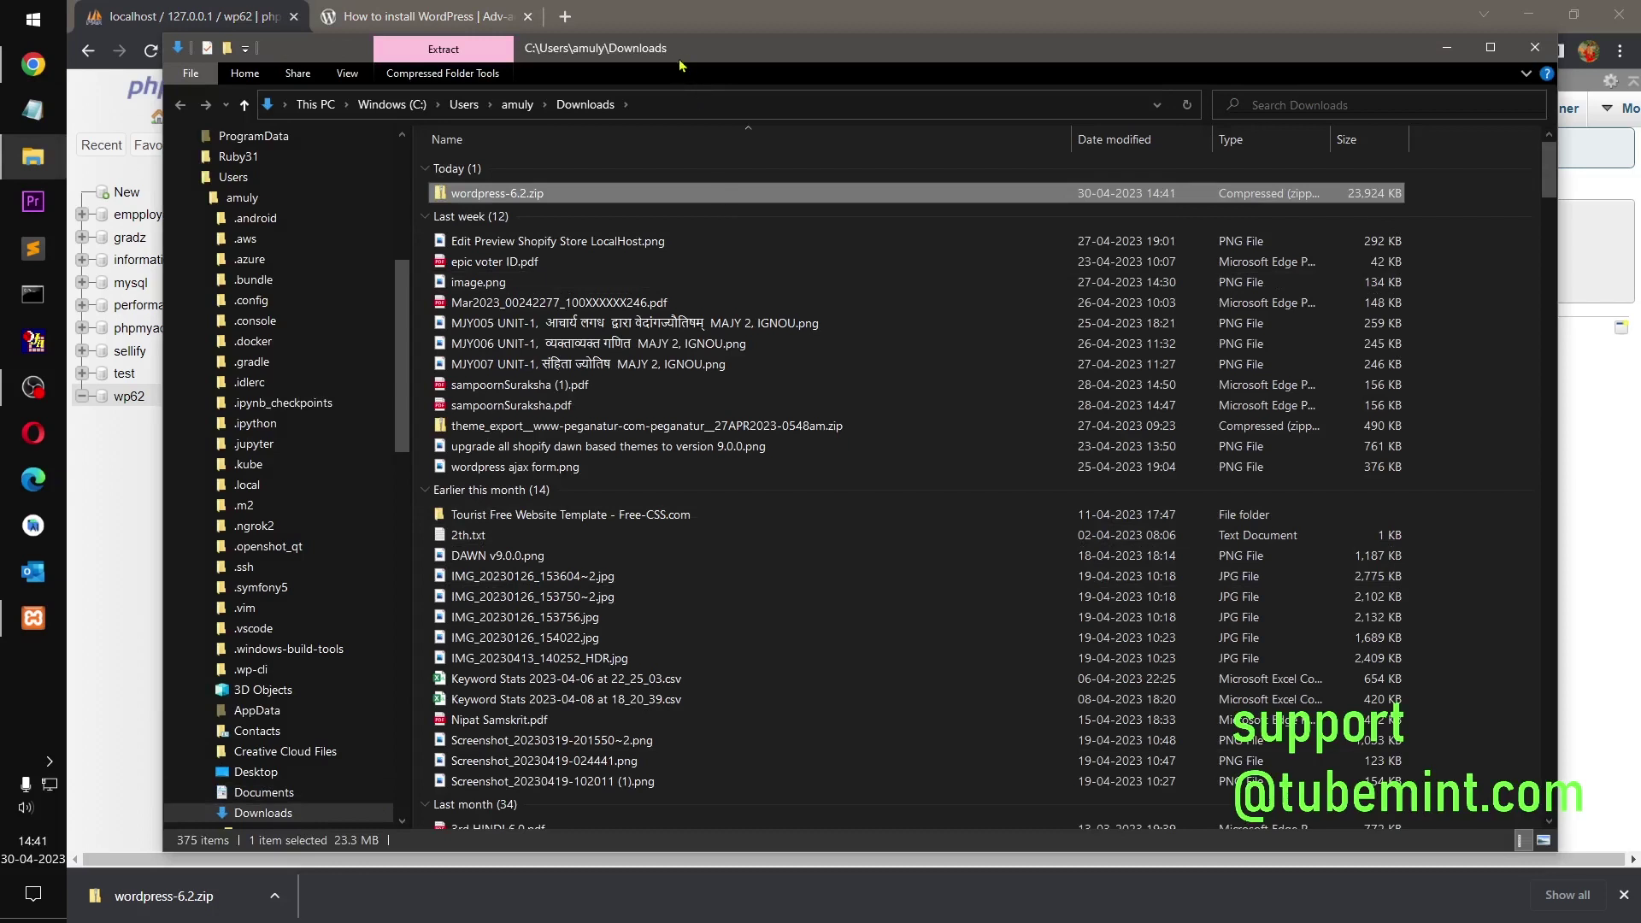
double_click(540, 194)
right_click(541, 194)
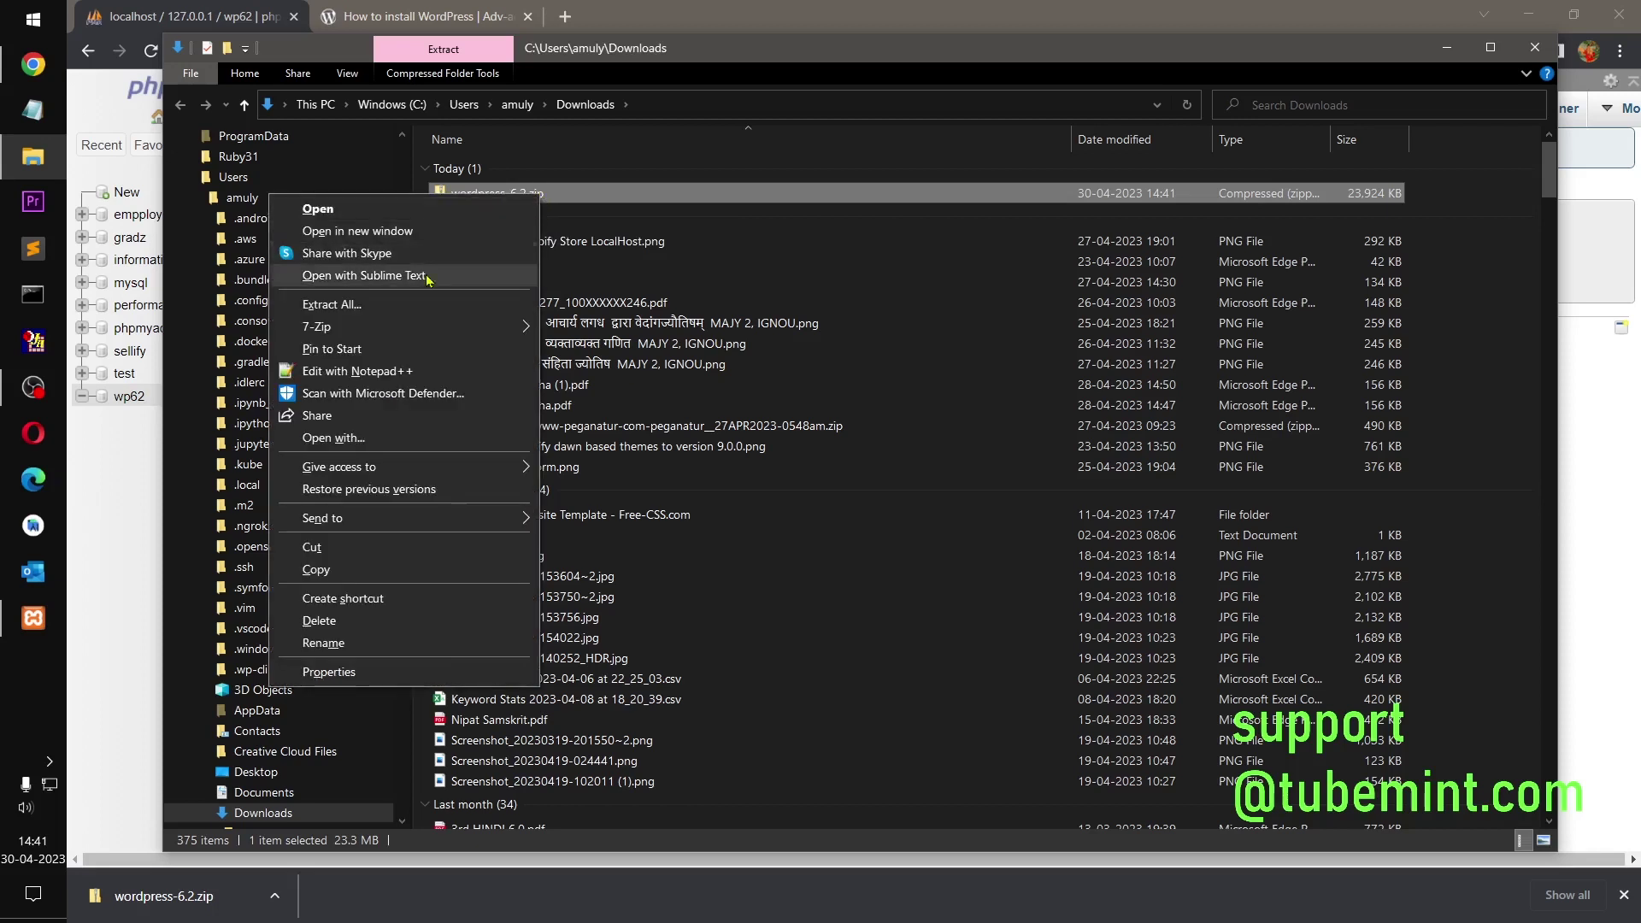
mouse_move(449, 334)
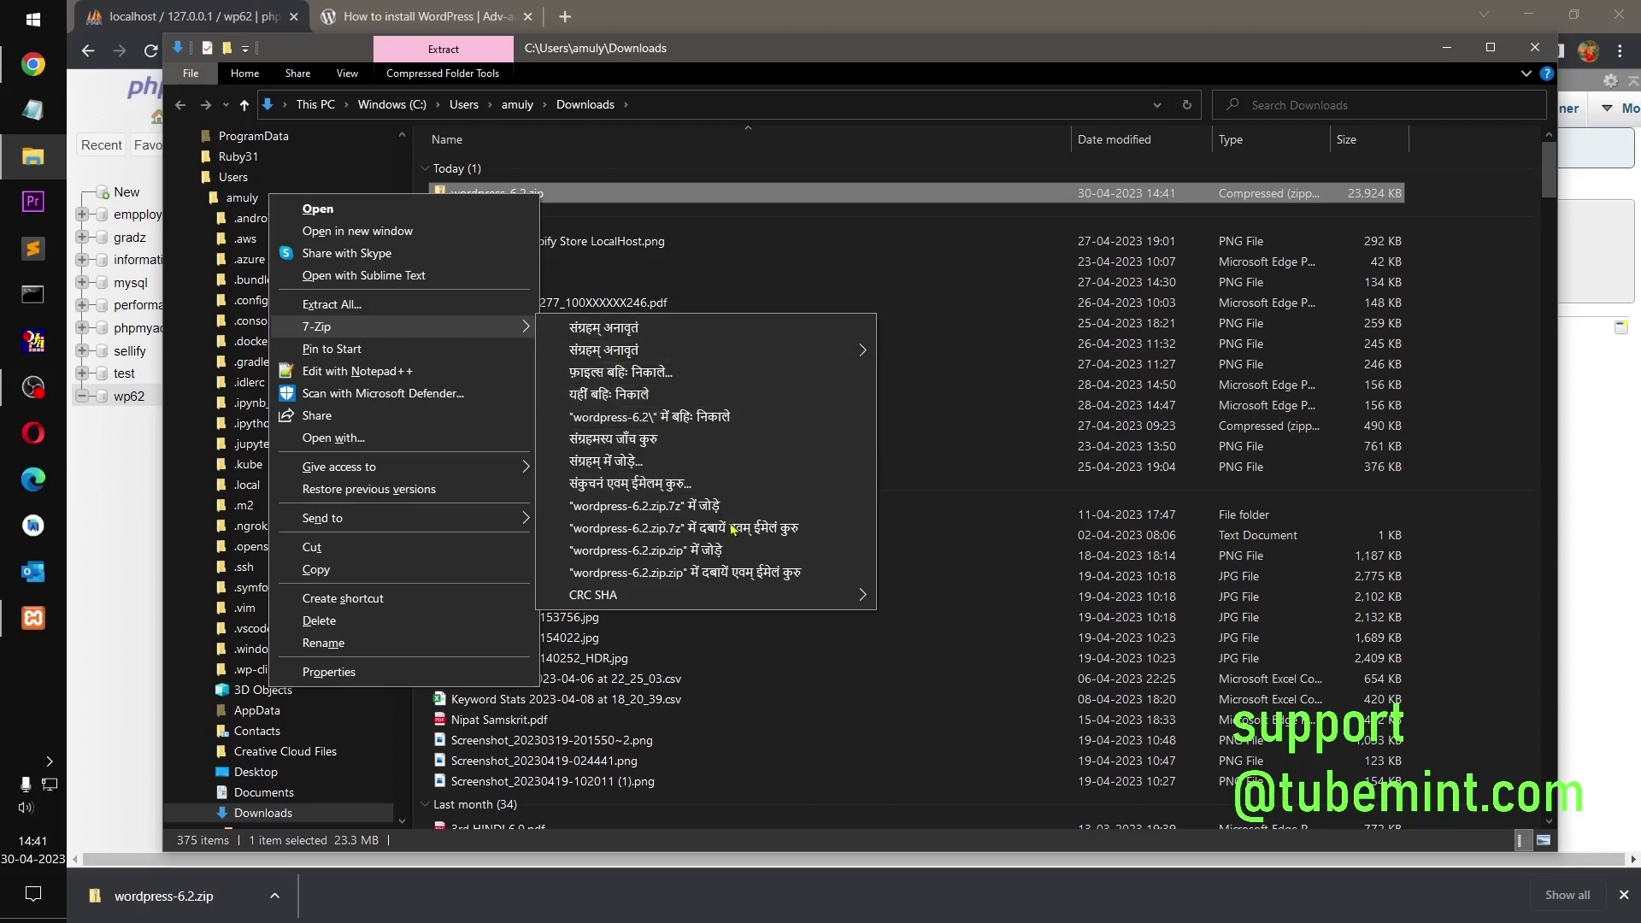
left_click(692, 551)
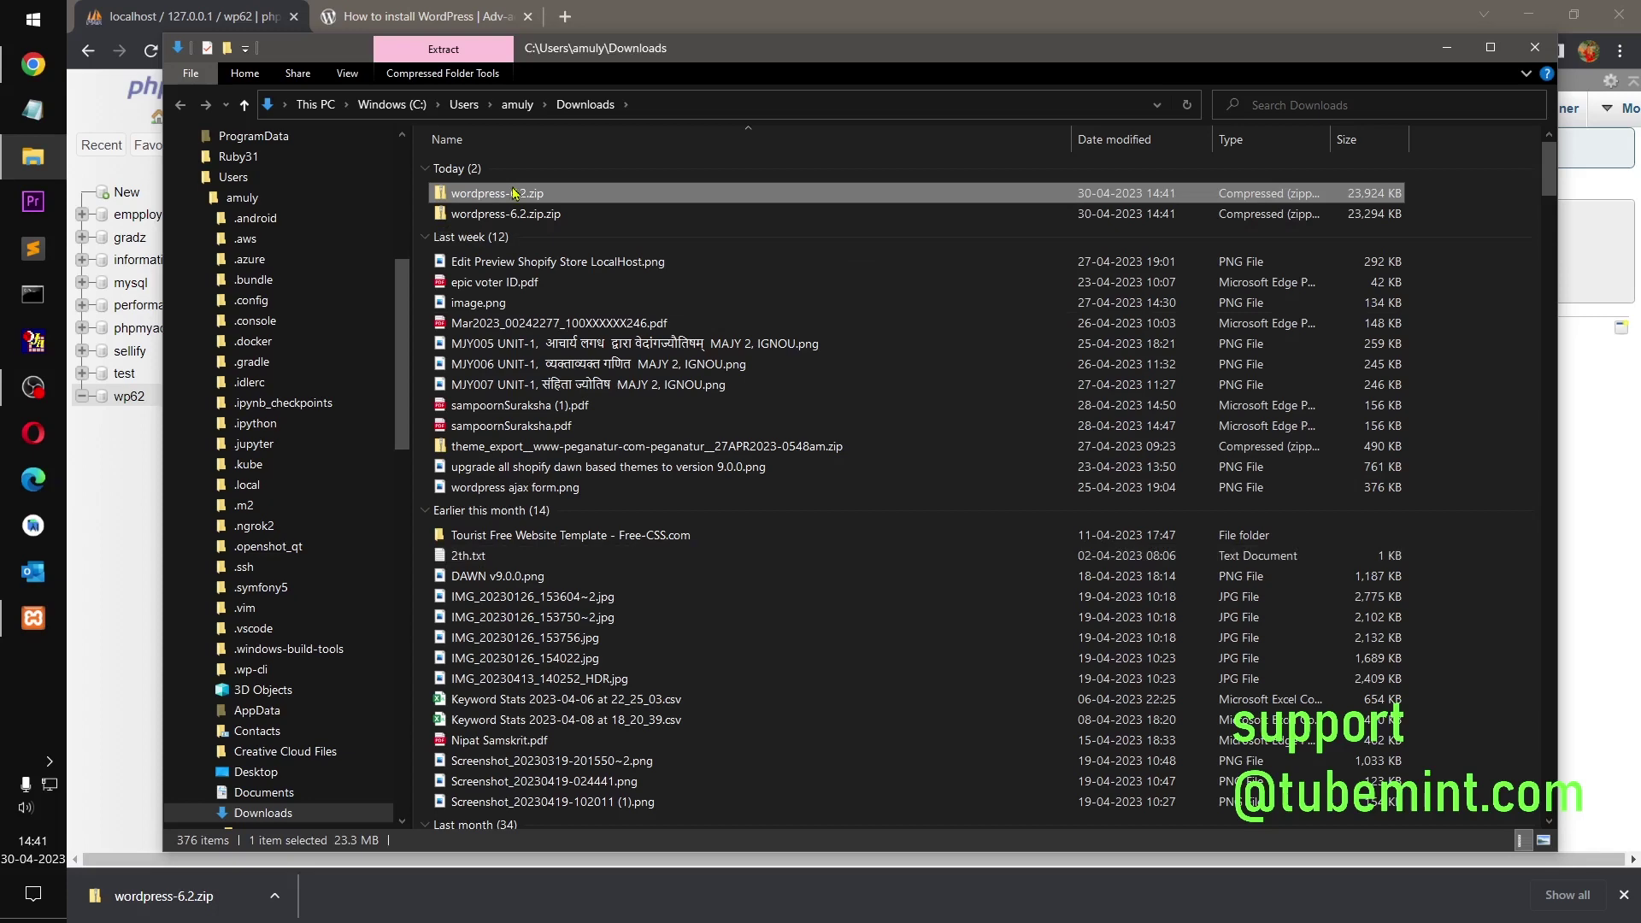
left_click(521, 215)
key("Delete")
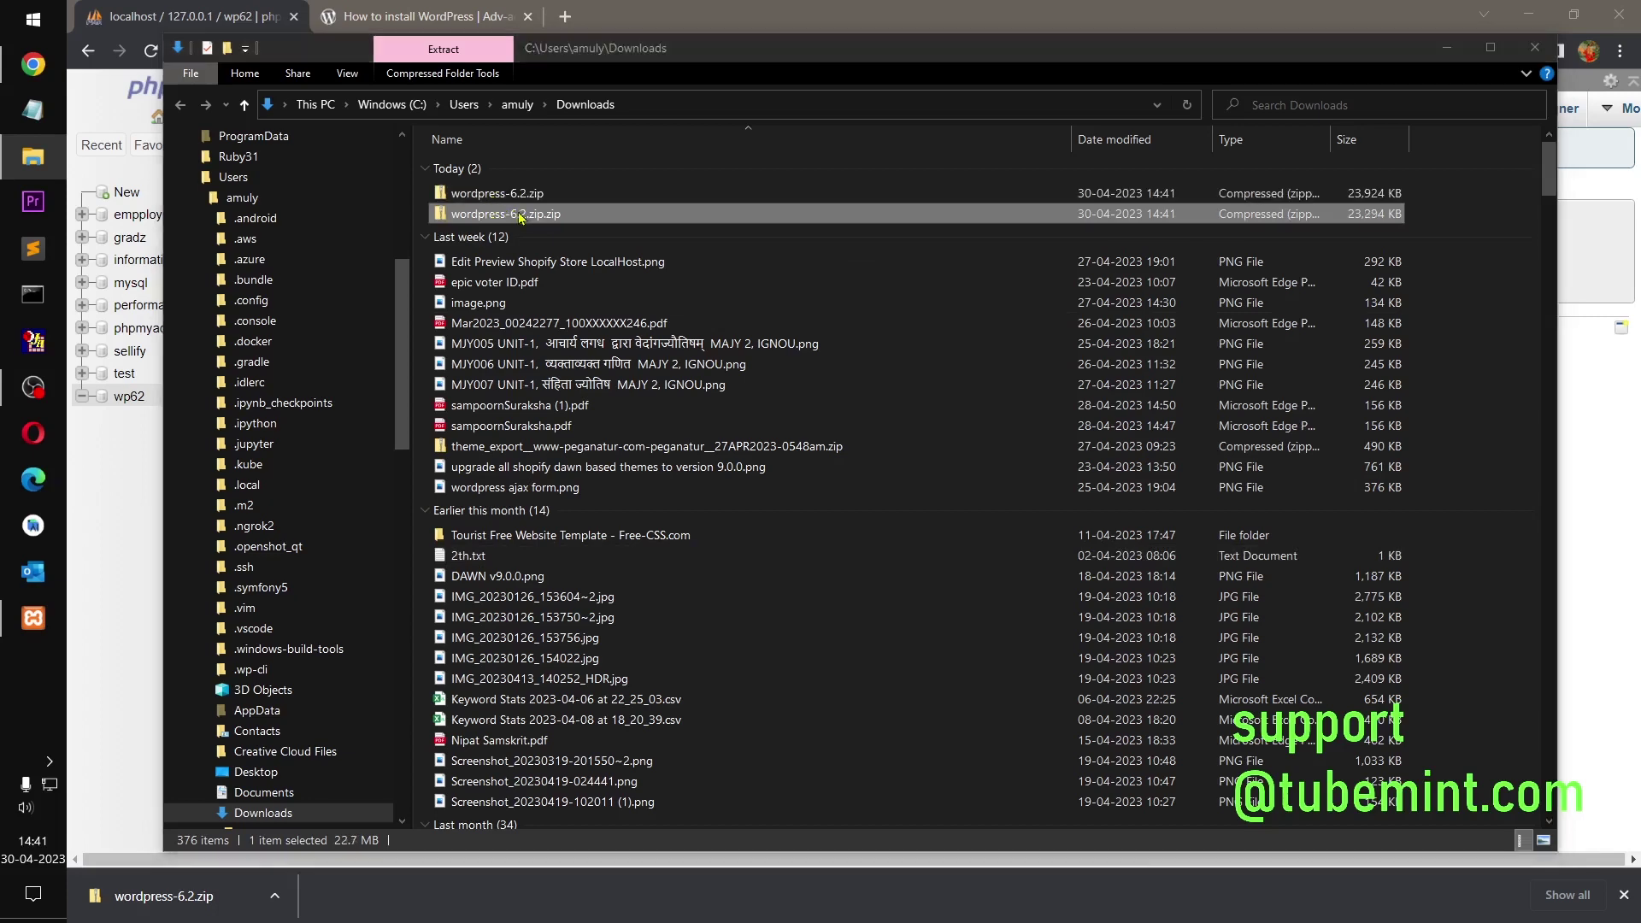
Step: Extract wordpress-6.2.zip with 7-Zip into a wordpress-6.2 folder
left_click(515, 195)
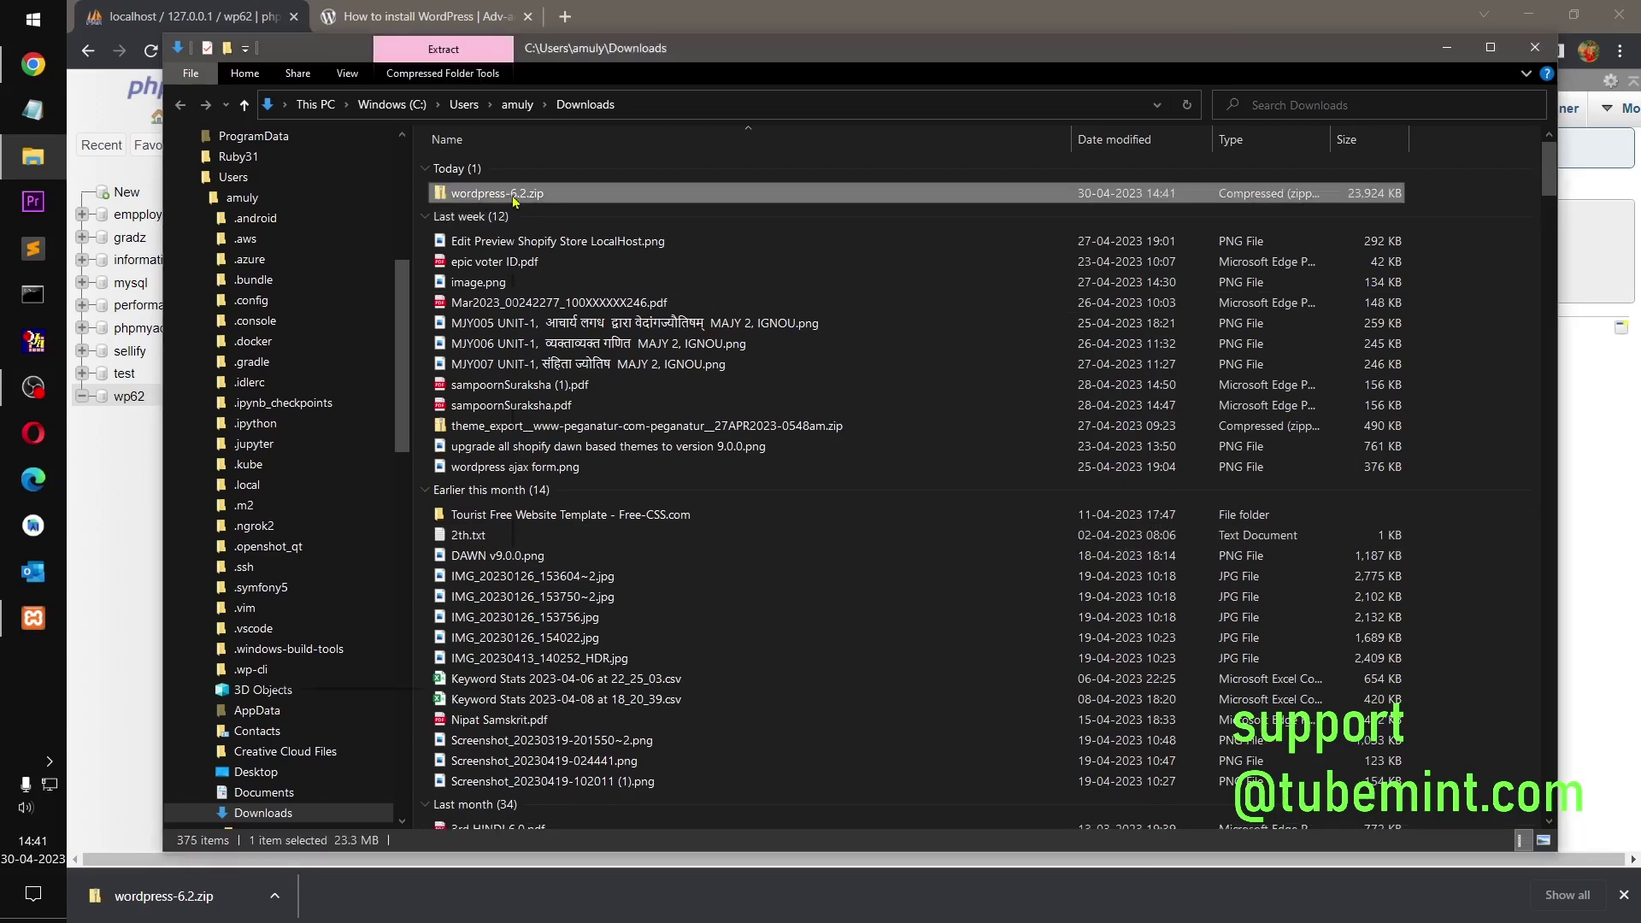
right_click(515, 198)
mouse_move(436, 336)
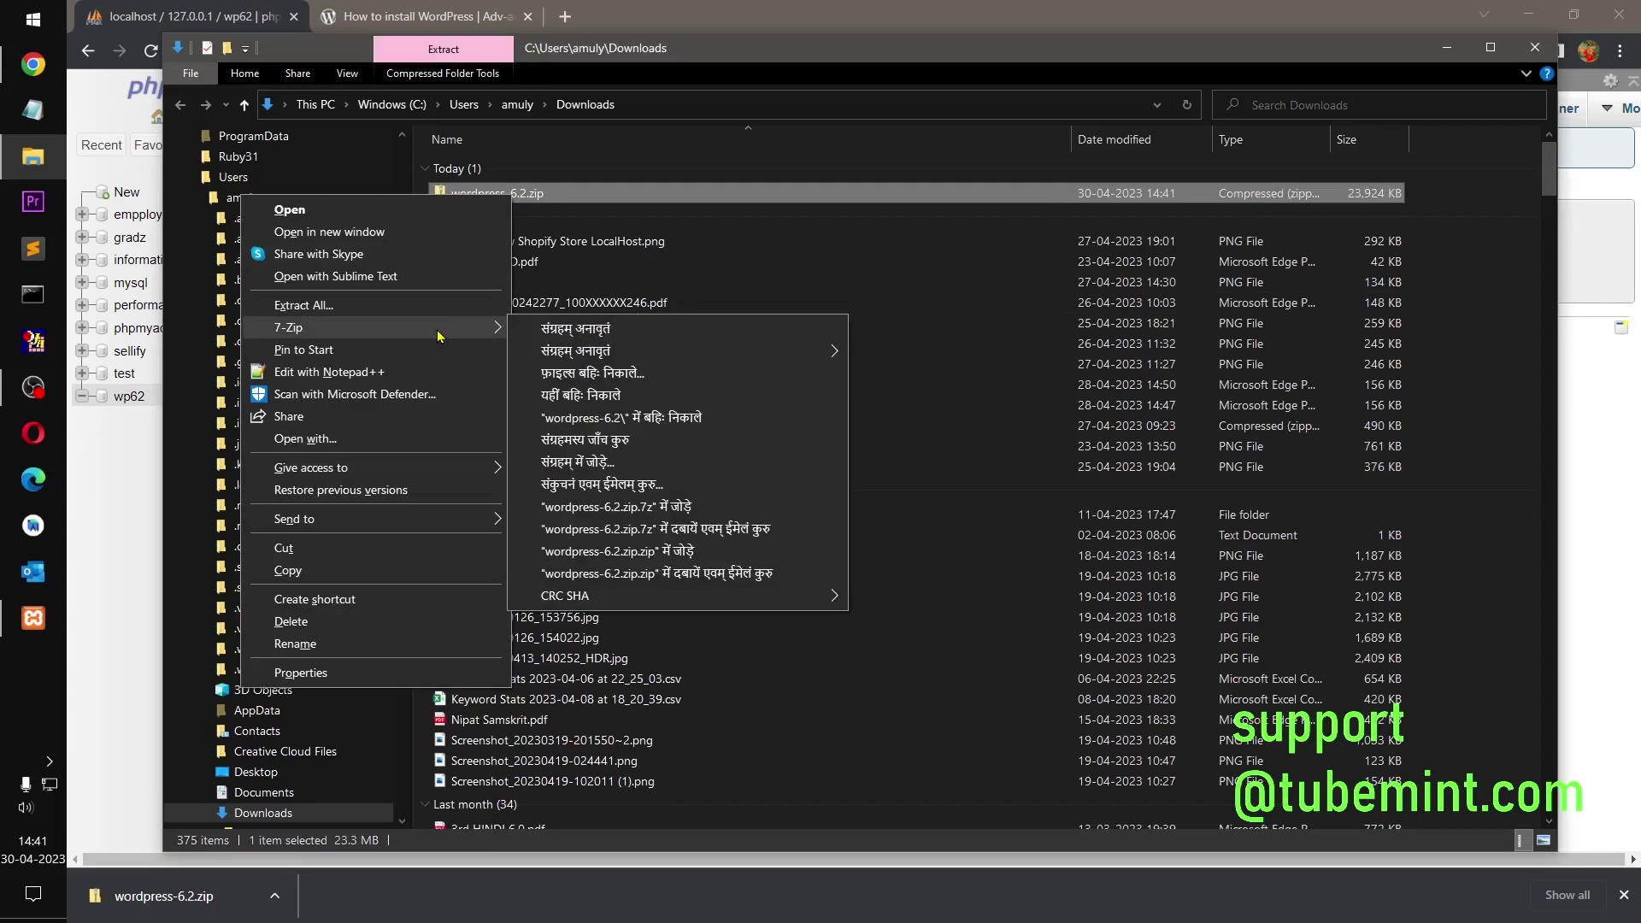
left_click(599, 418)
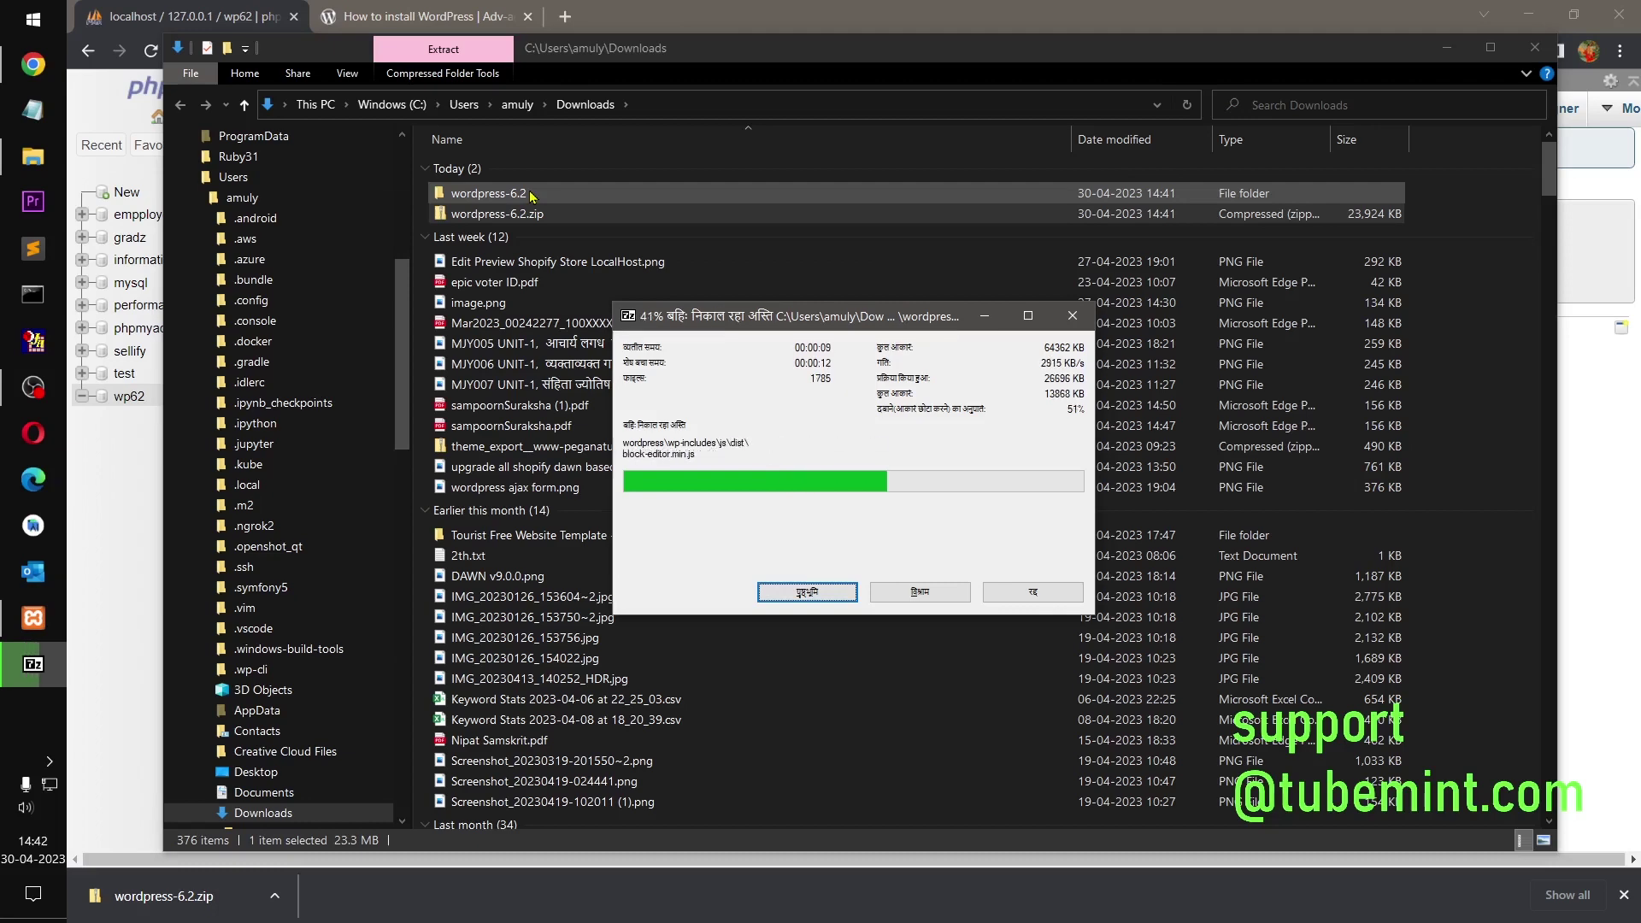
left_click(120, 532)
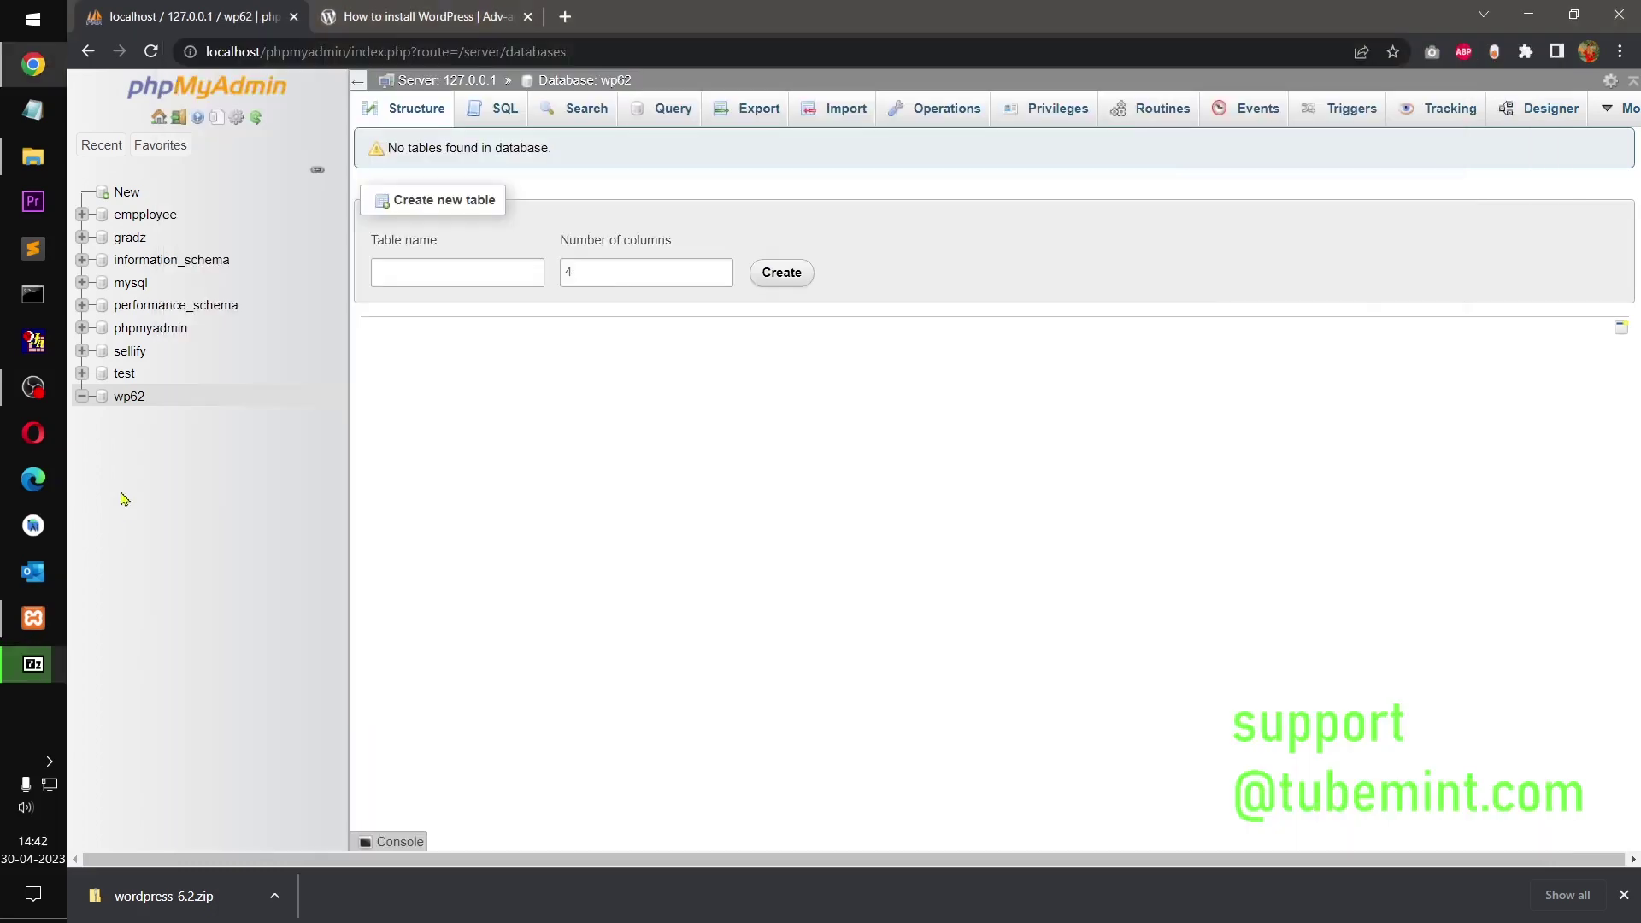
Step: Cut the extracted wordpress-6.2 folder from Downloads
left_click(34, 163)
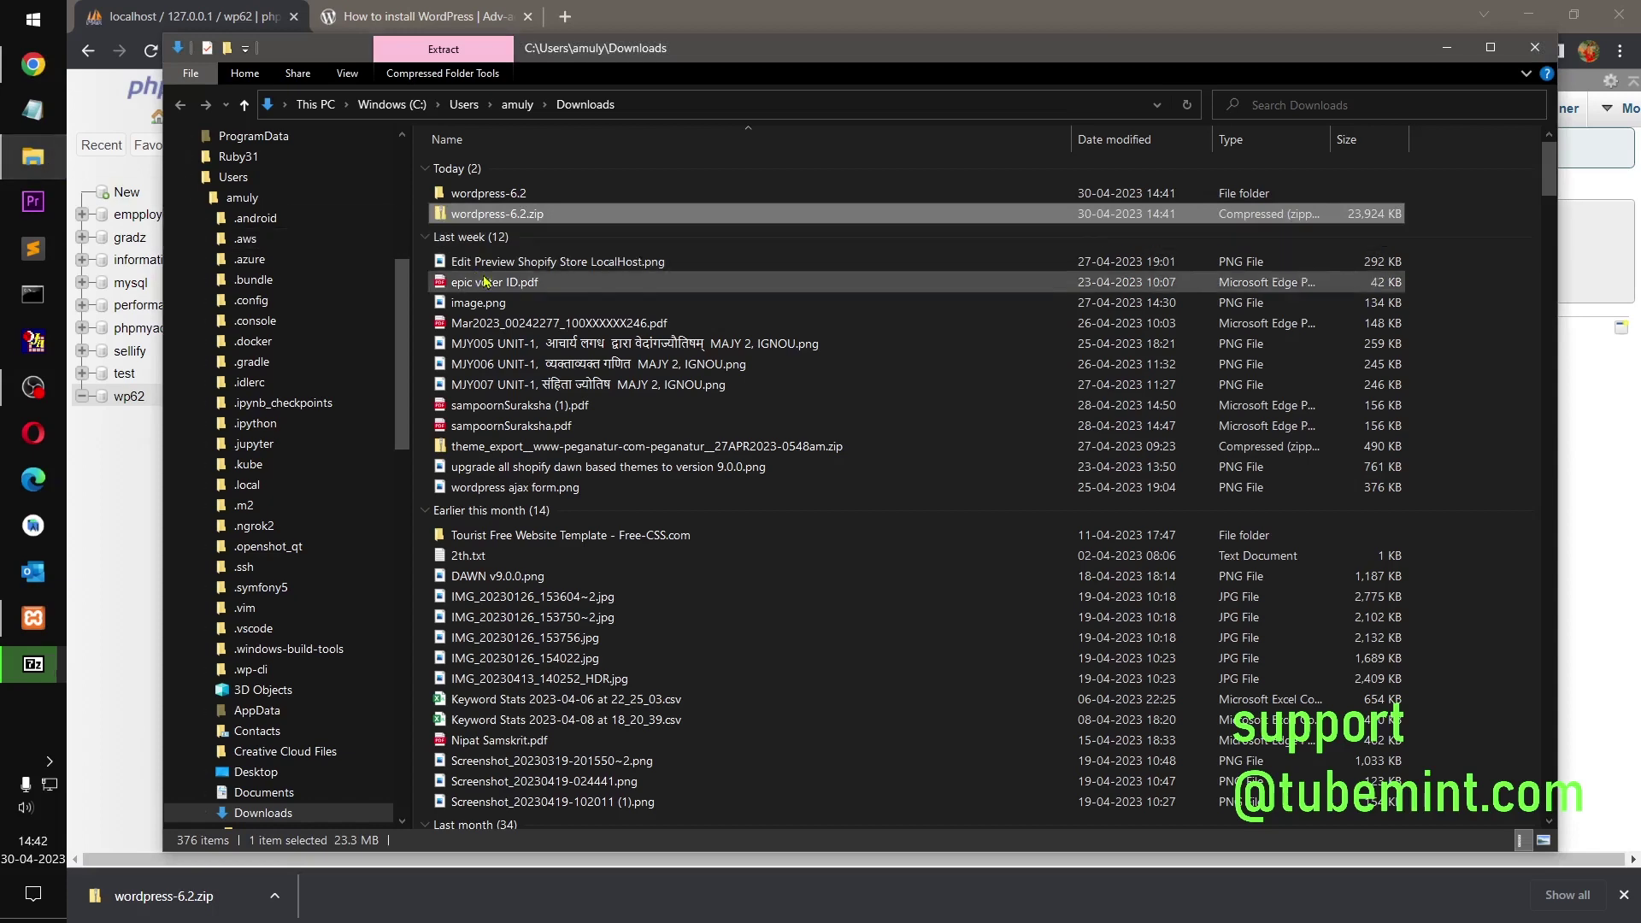
left_click(516, 195)
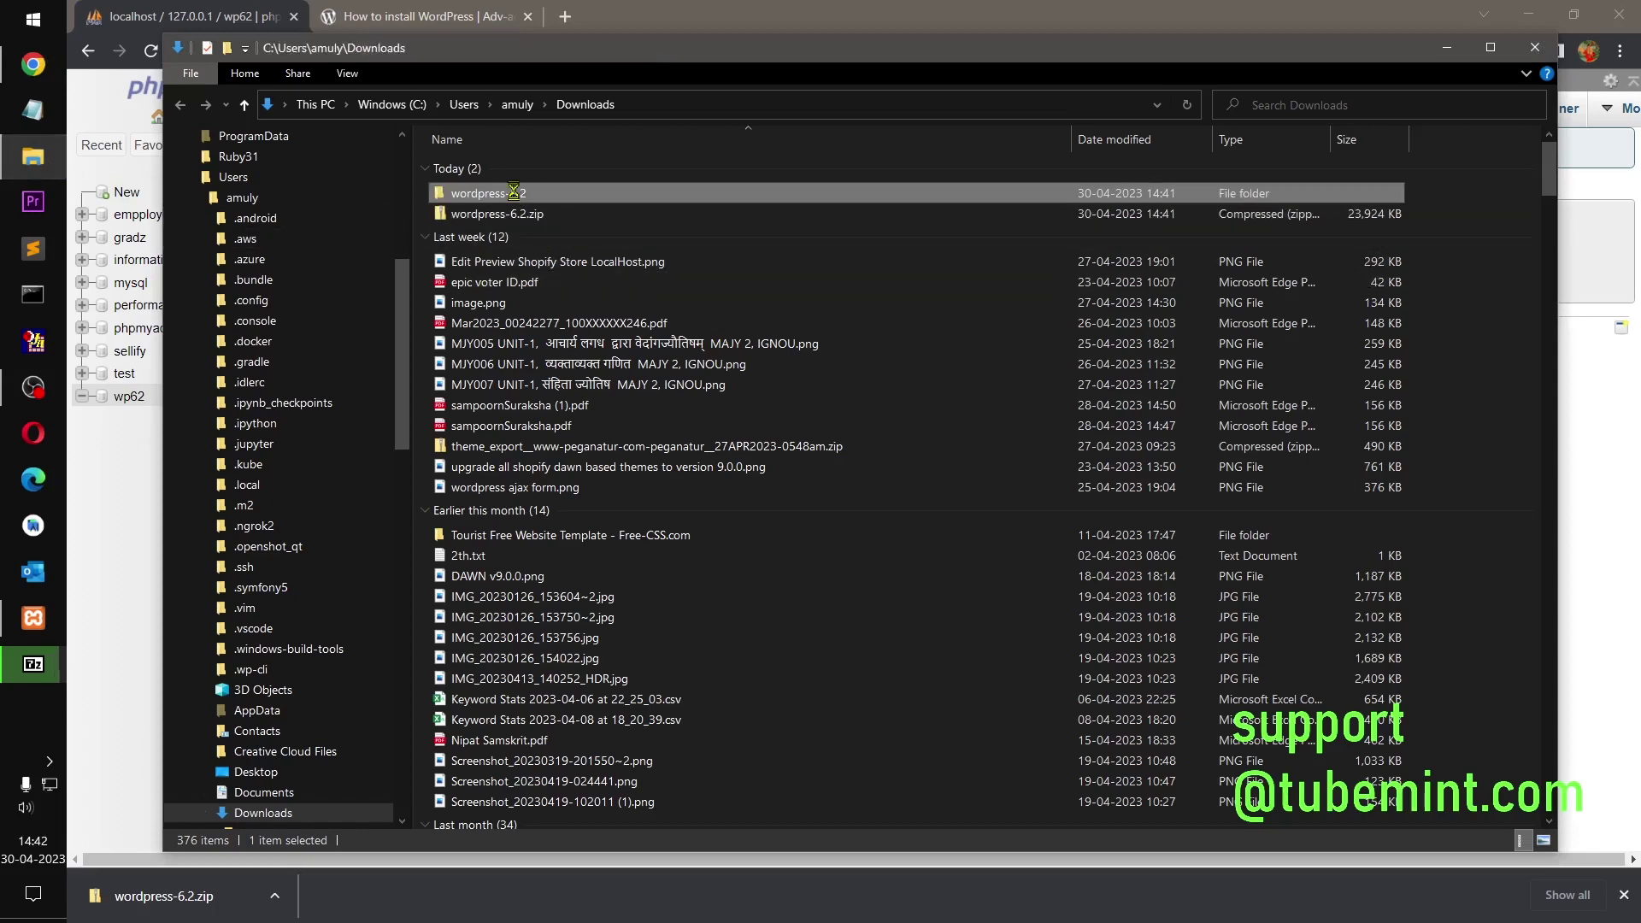
right_click(513, 190)
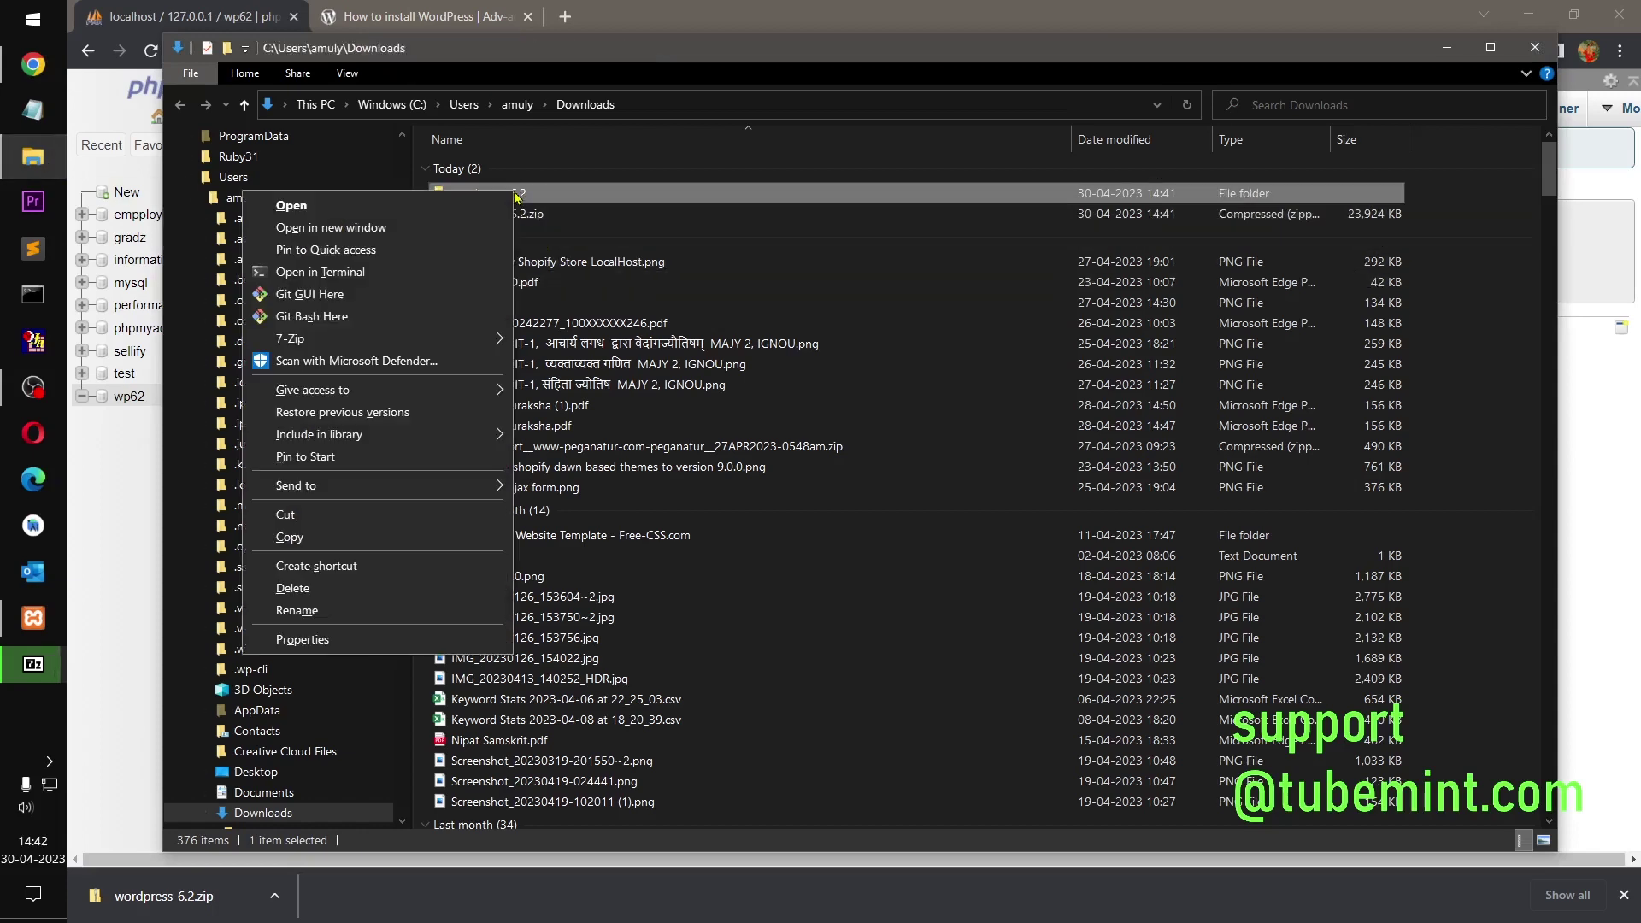
left_click(309, 519)
Step: Paste the wordpress-6.2 folder into C:\xampp\htdocs and dismiss Chrome's download bar
scroll(304, 479, "up", 7)
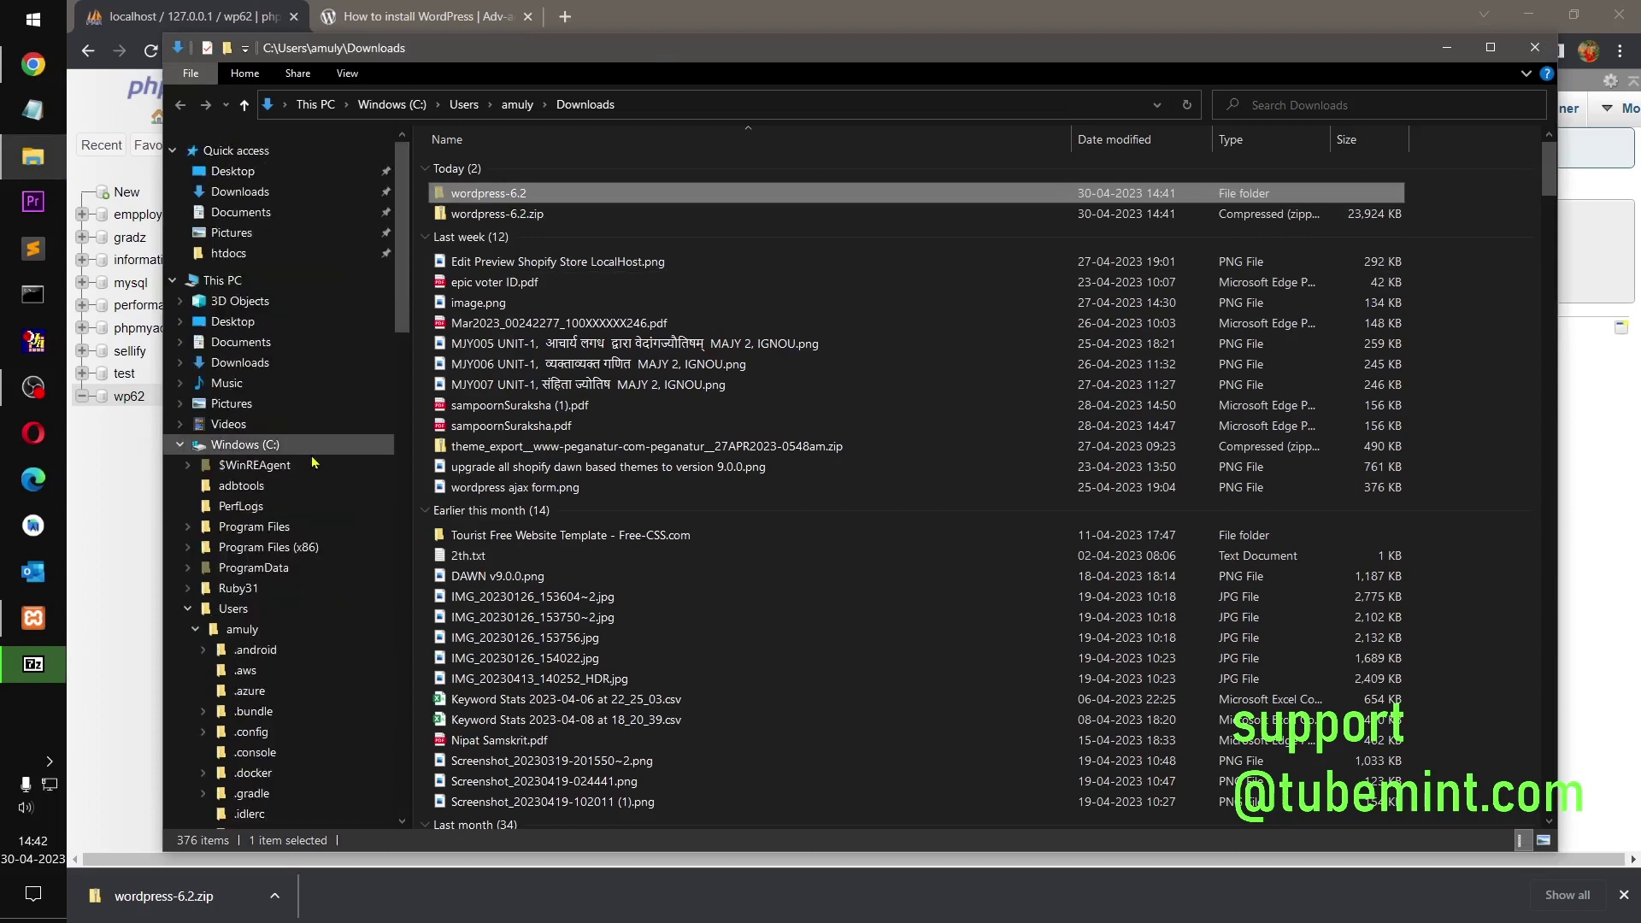
left_click(224, 282)
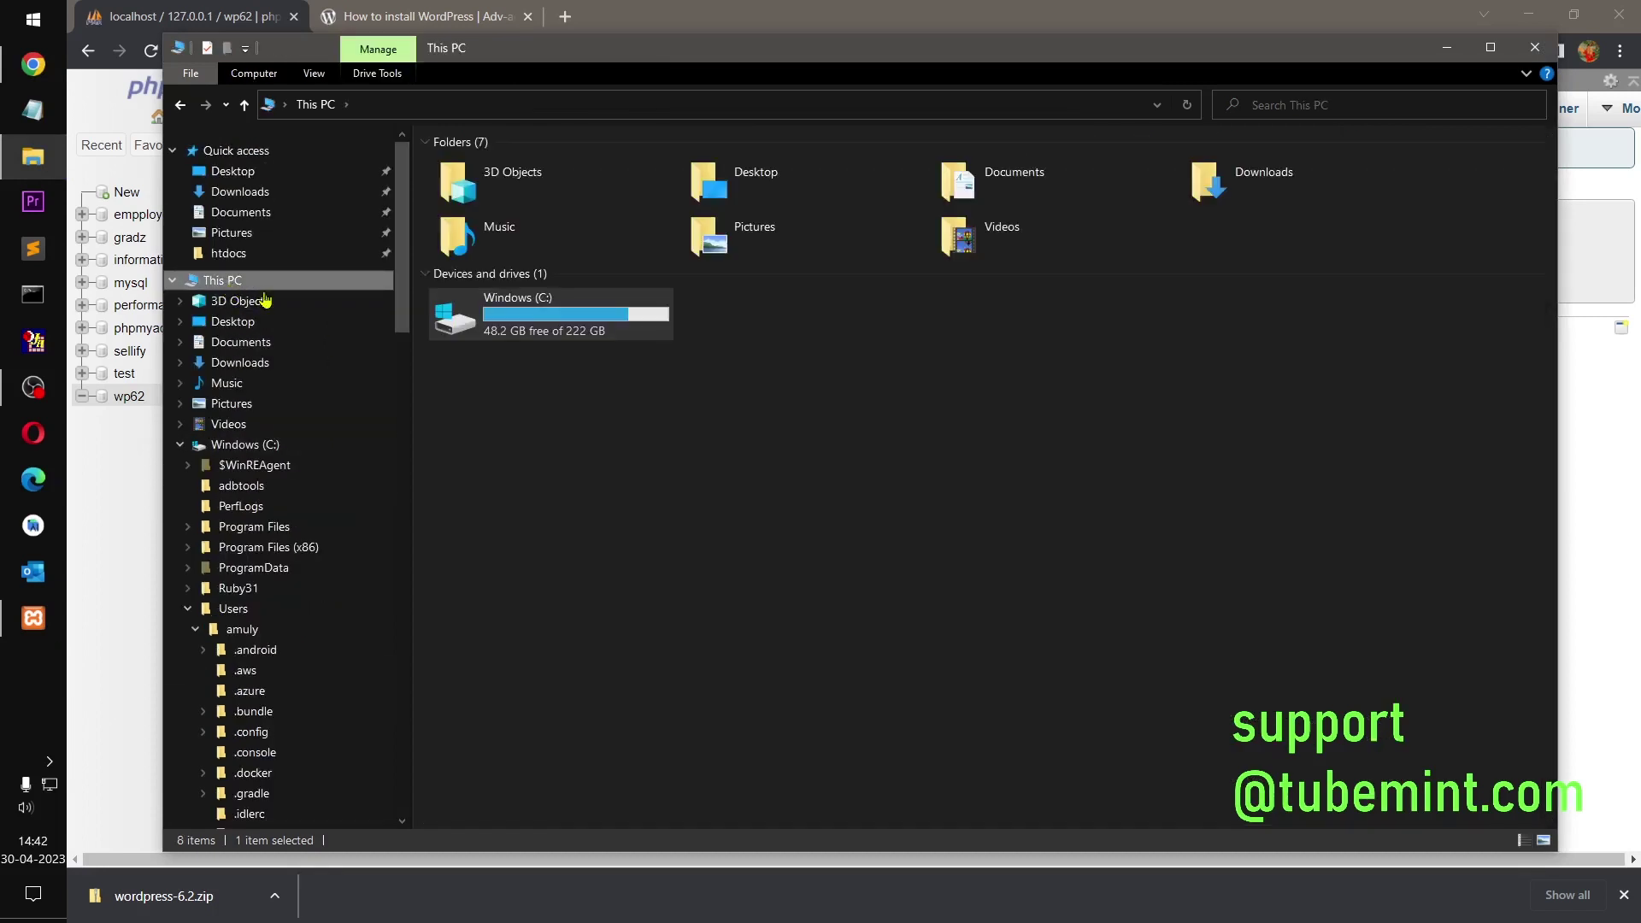
left_click(560, 339)
double_click(560, 339)
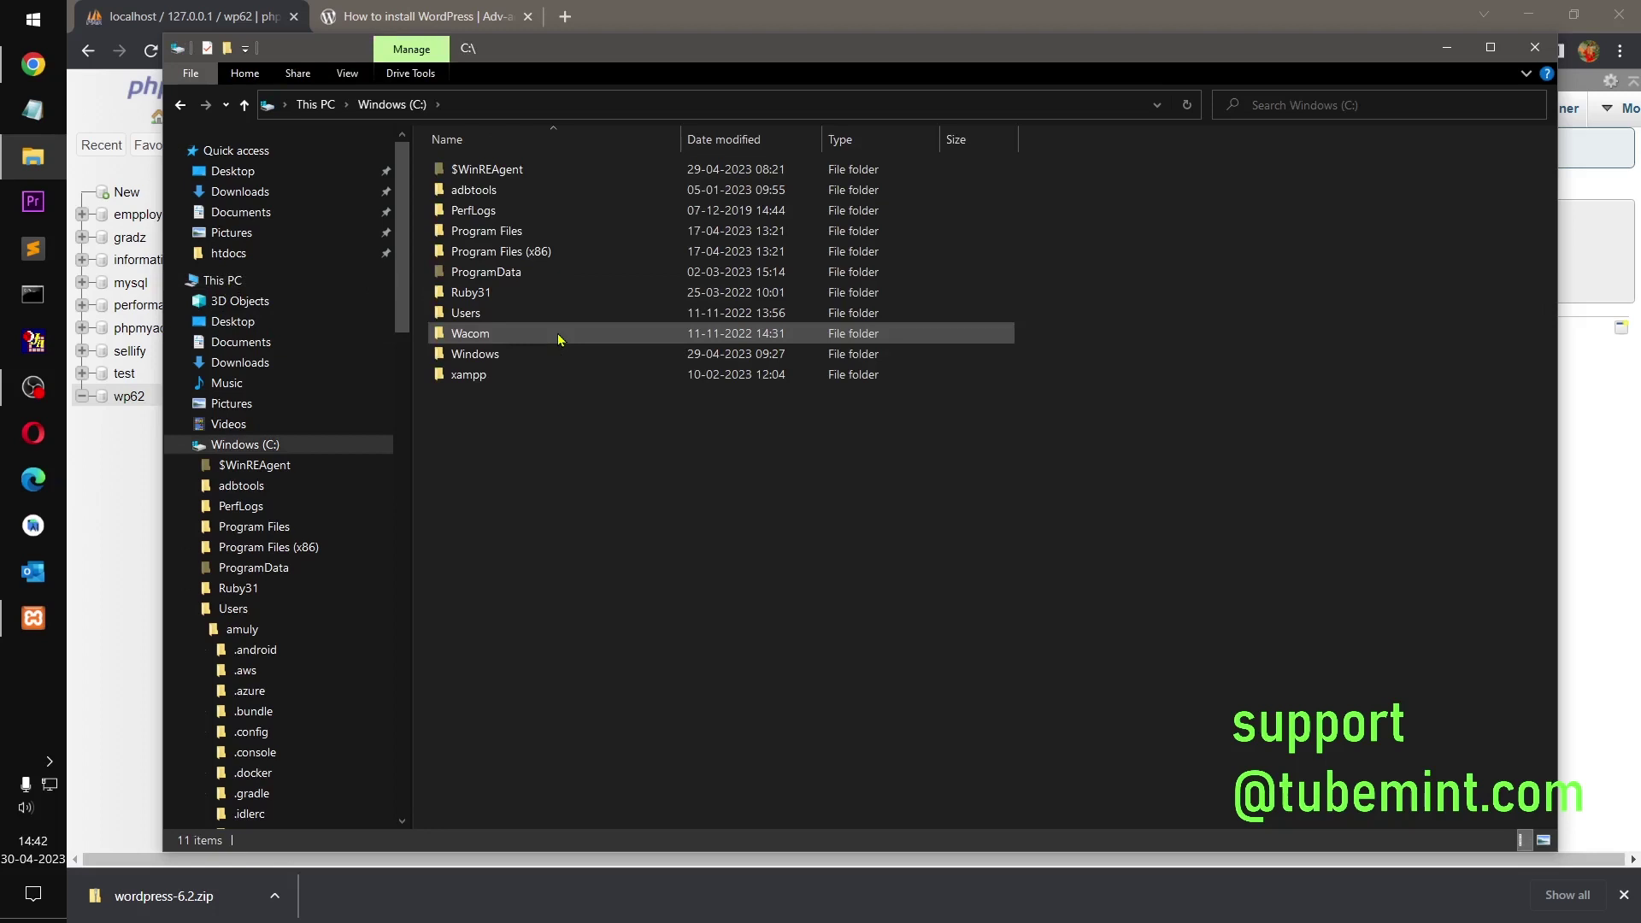
double_click(508, 377)
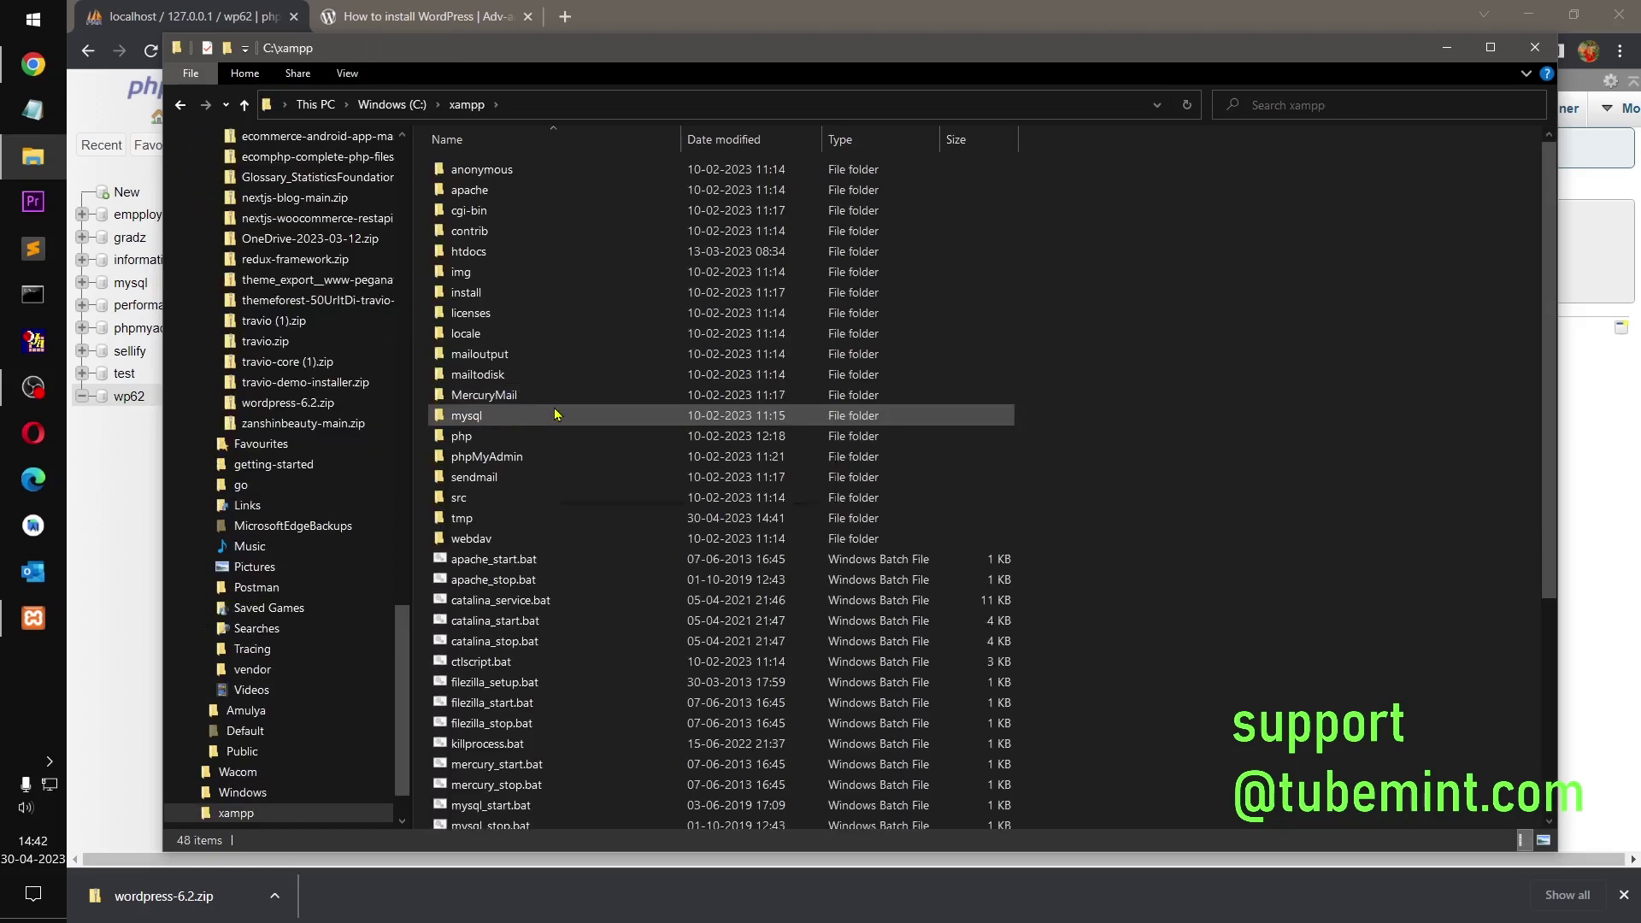
double_click(501, 253)
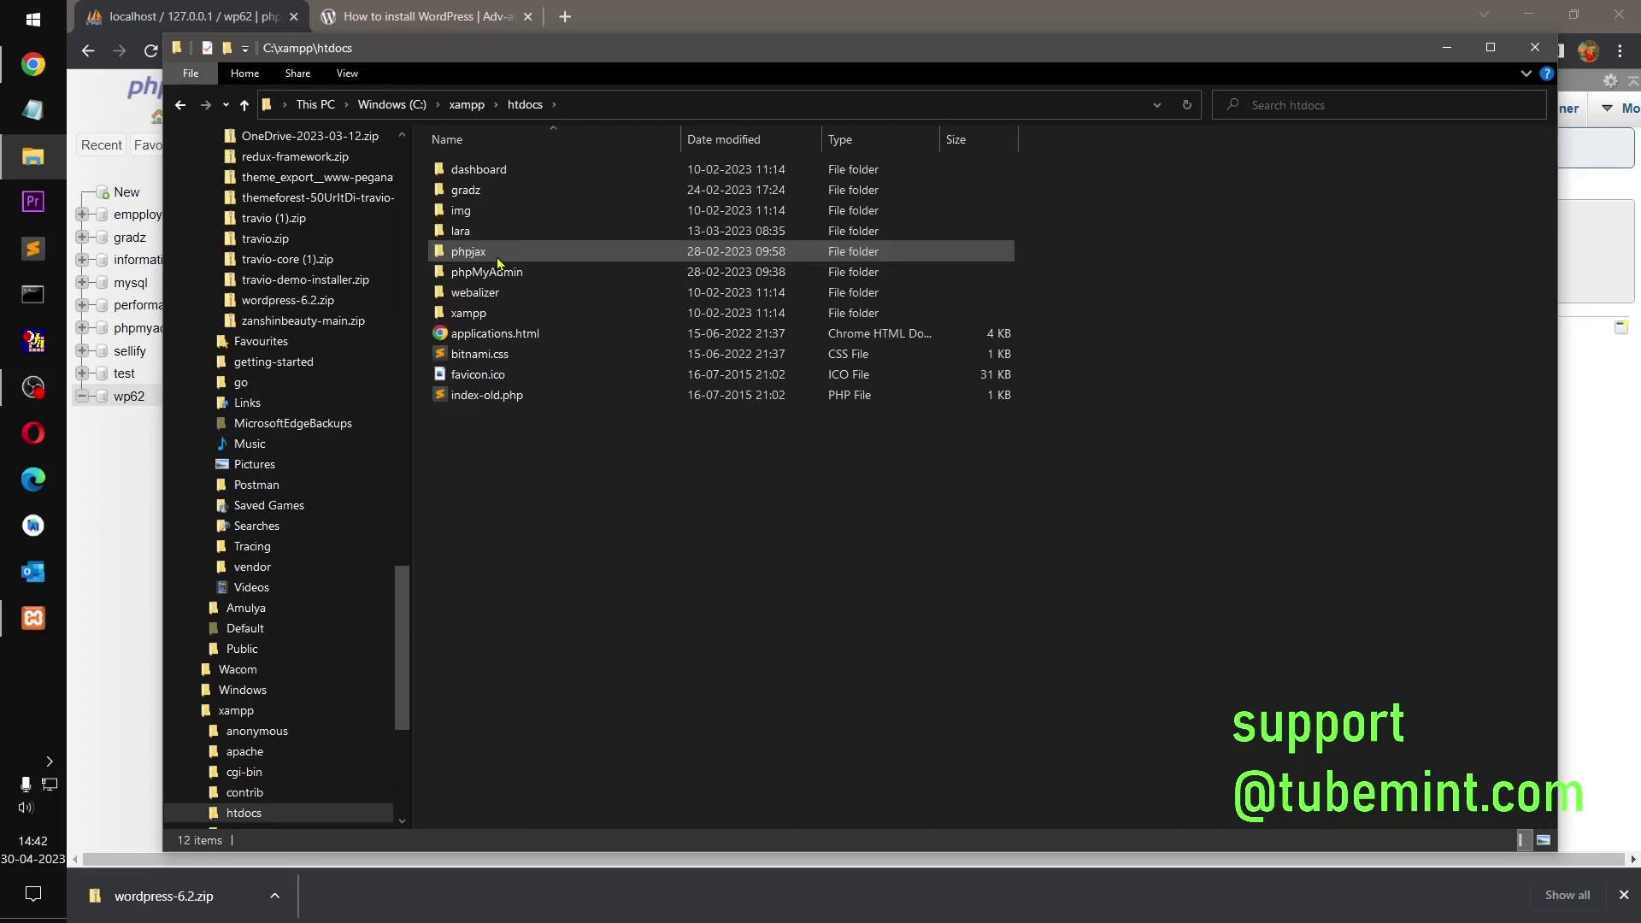
right_click(562, 494)
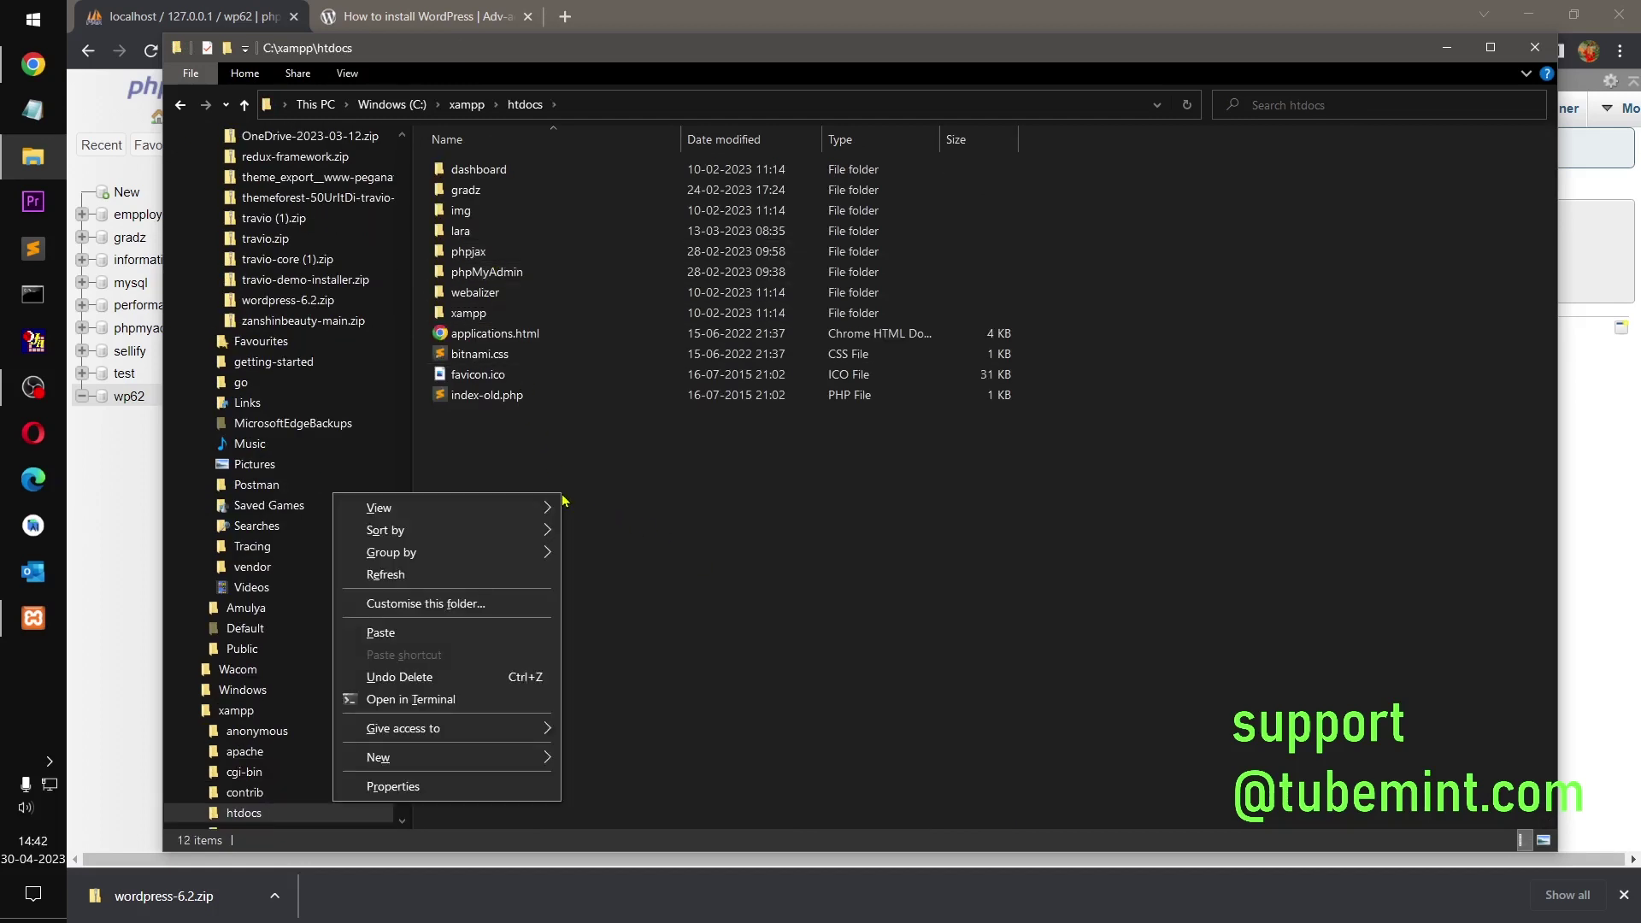
left_click(381, 633)
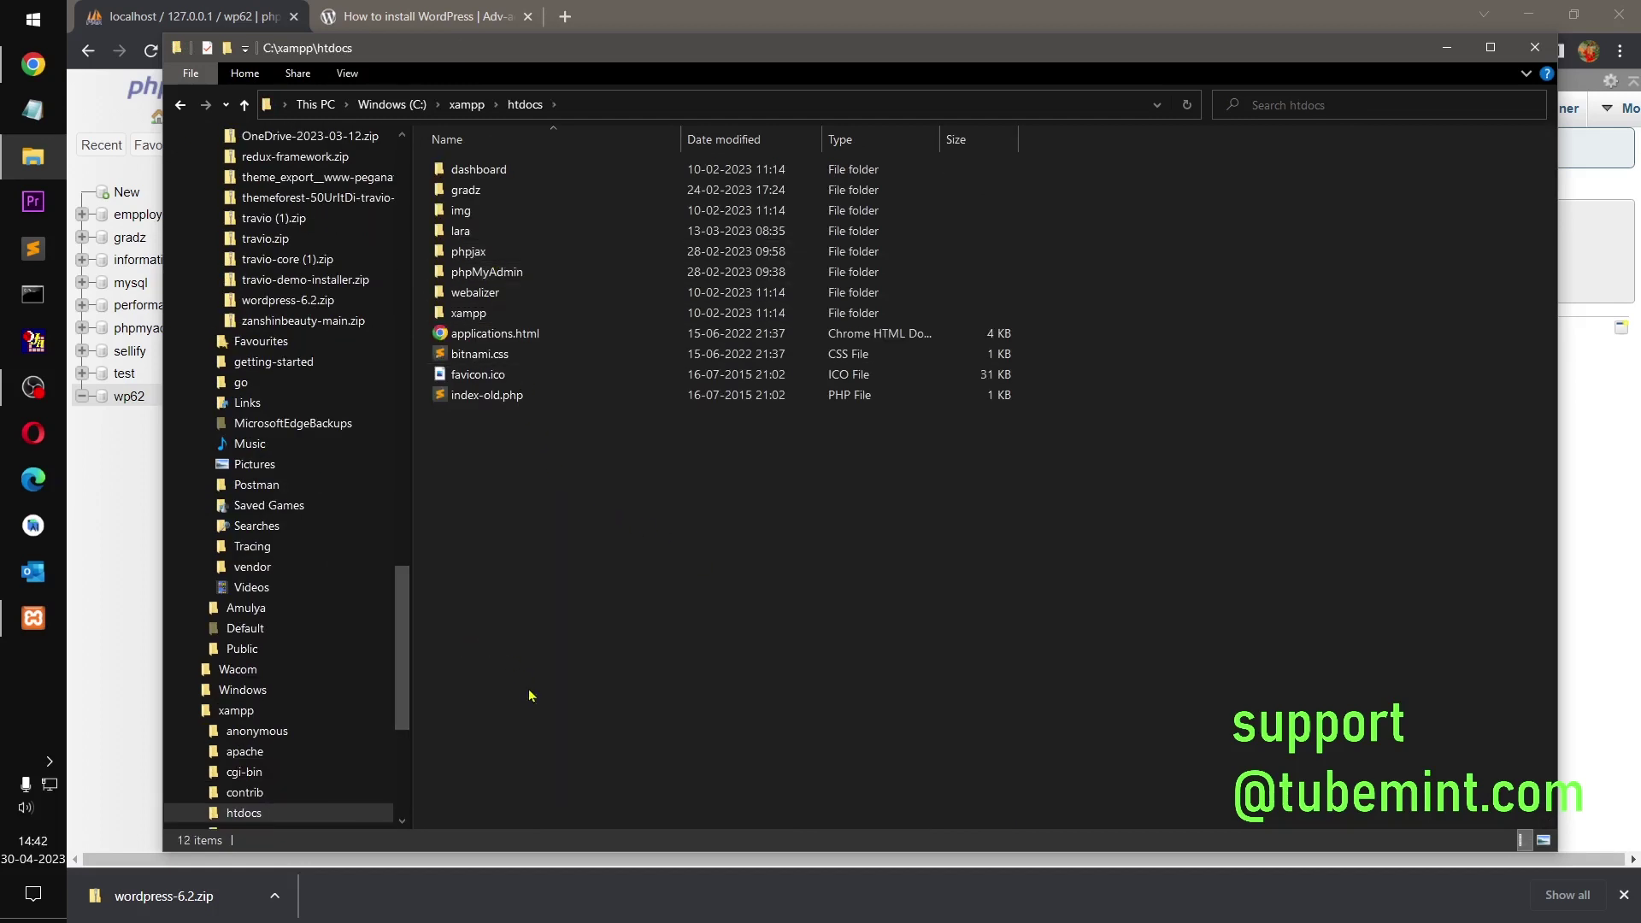
left_click(1624, 899)
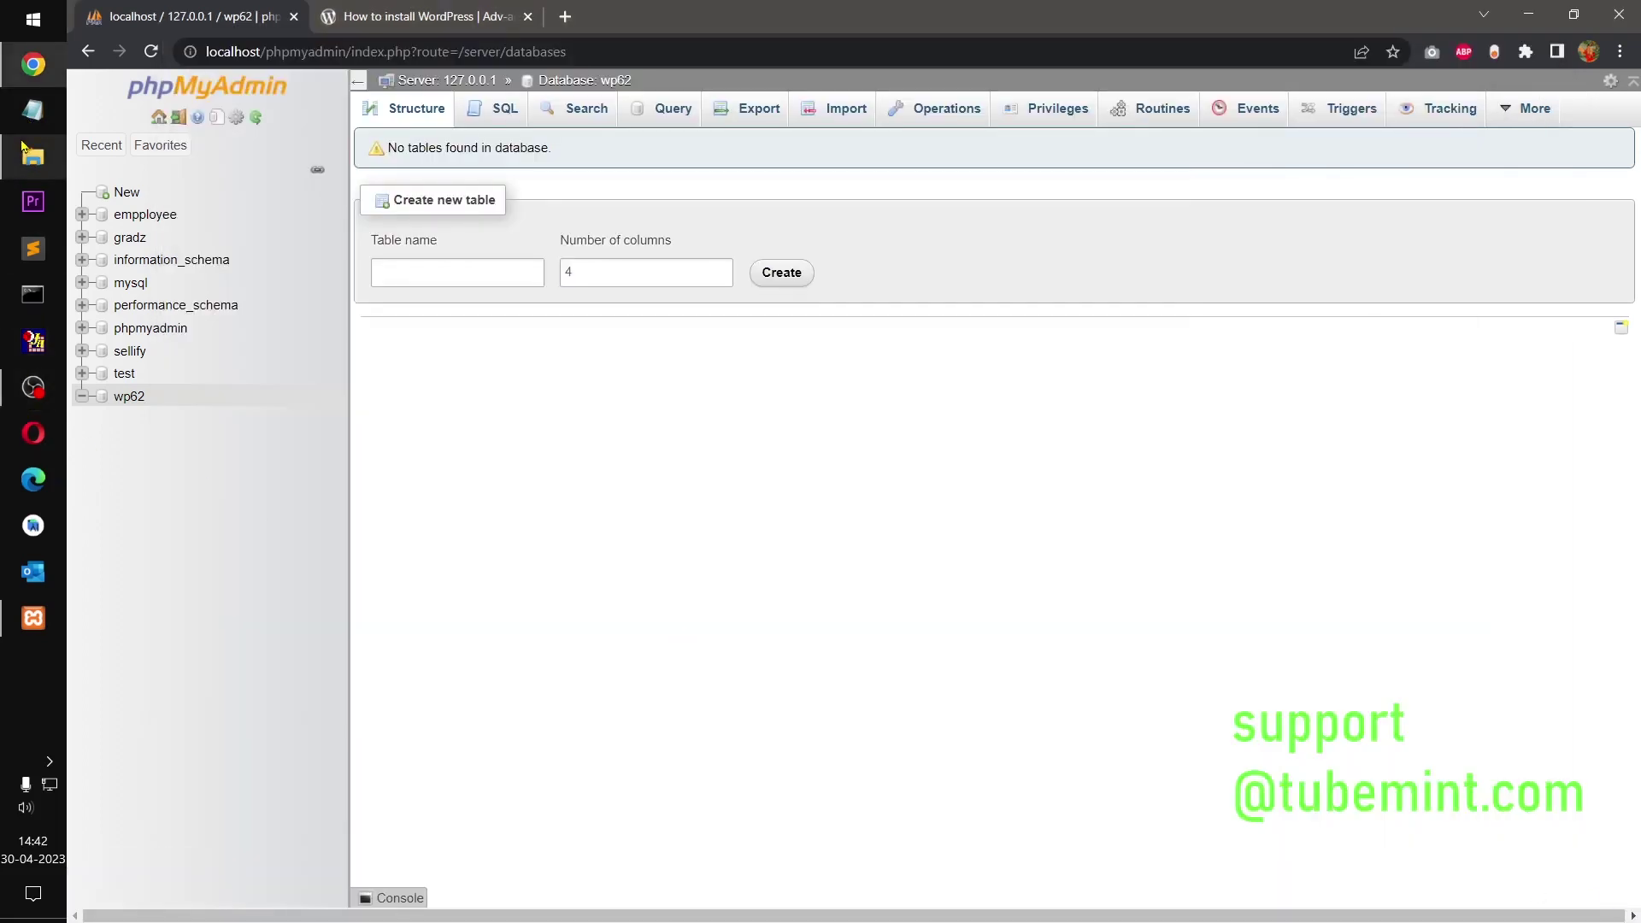
Step: Cut the inner wordpress folder out of htdocs\wordpress-6.2
left_click(34, 156)
left_click(618, 460)
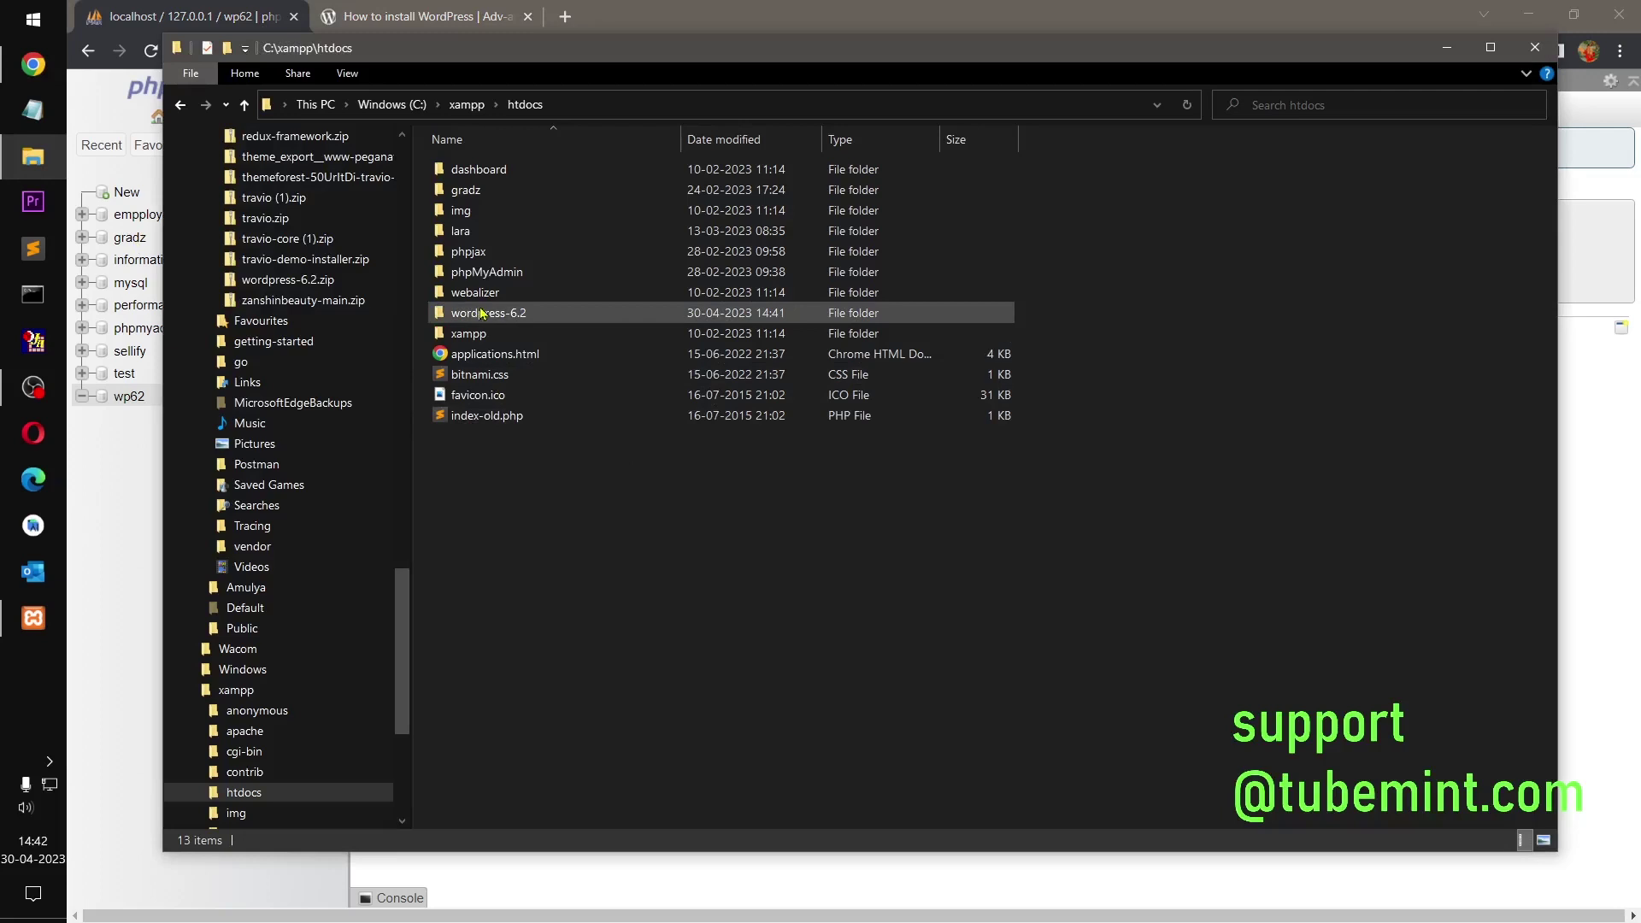
double_click(486, 313)
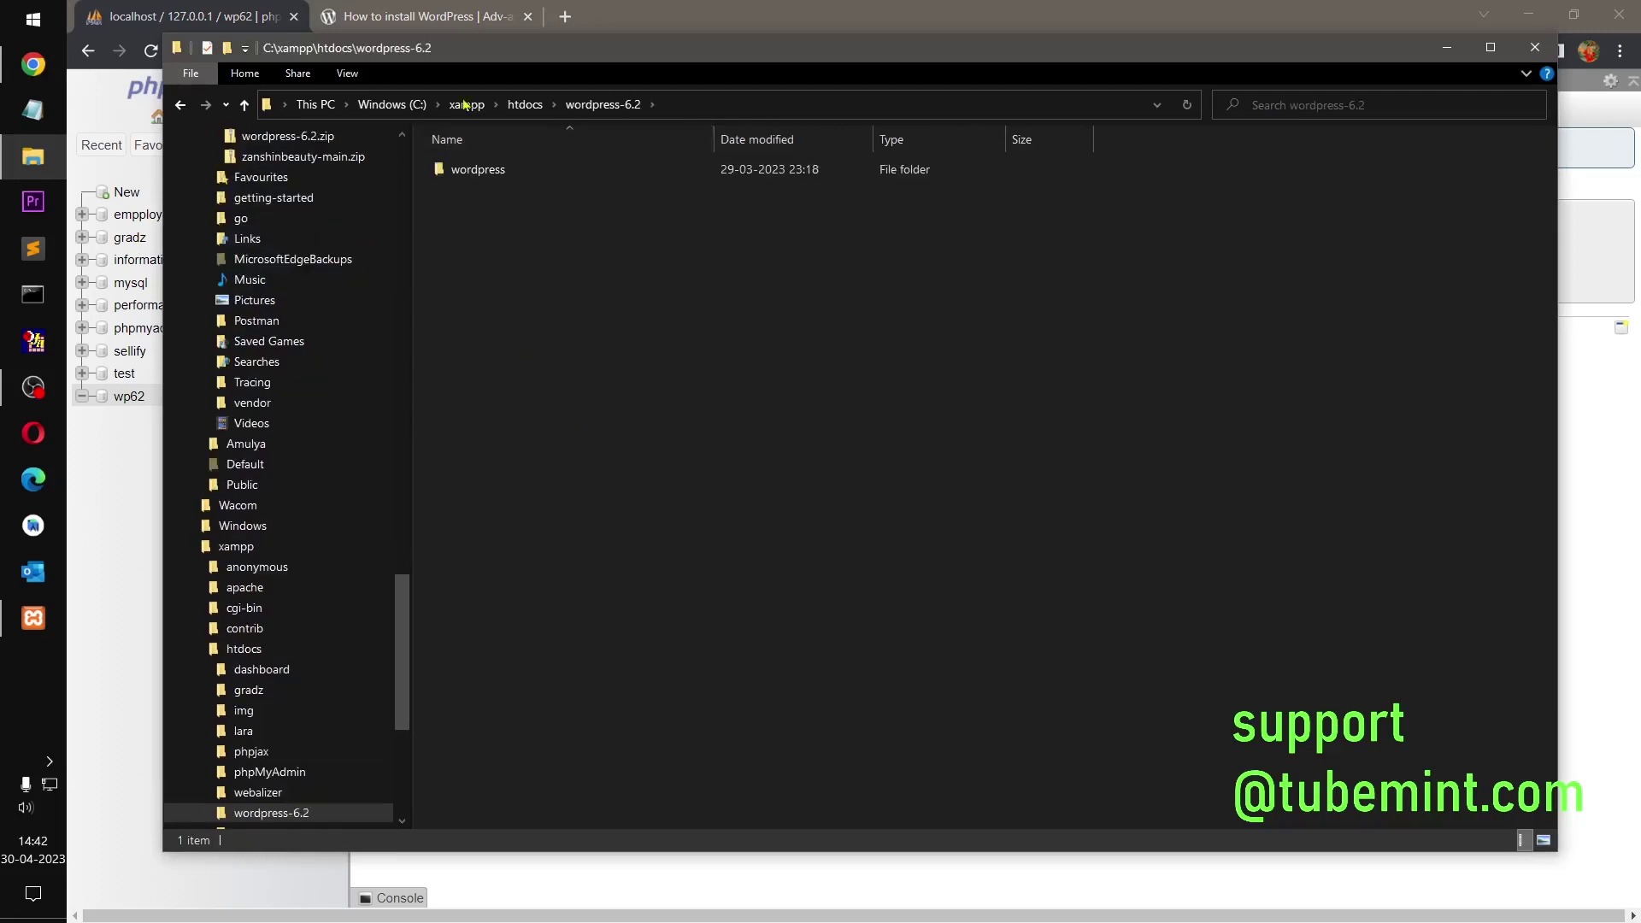
left_click(182, 108)
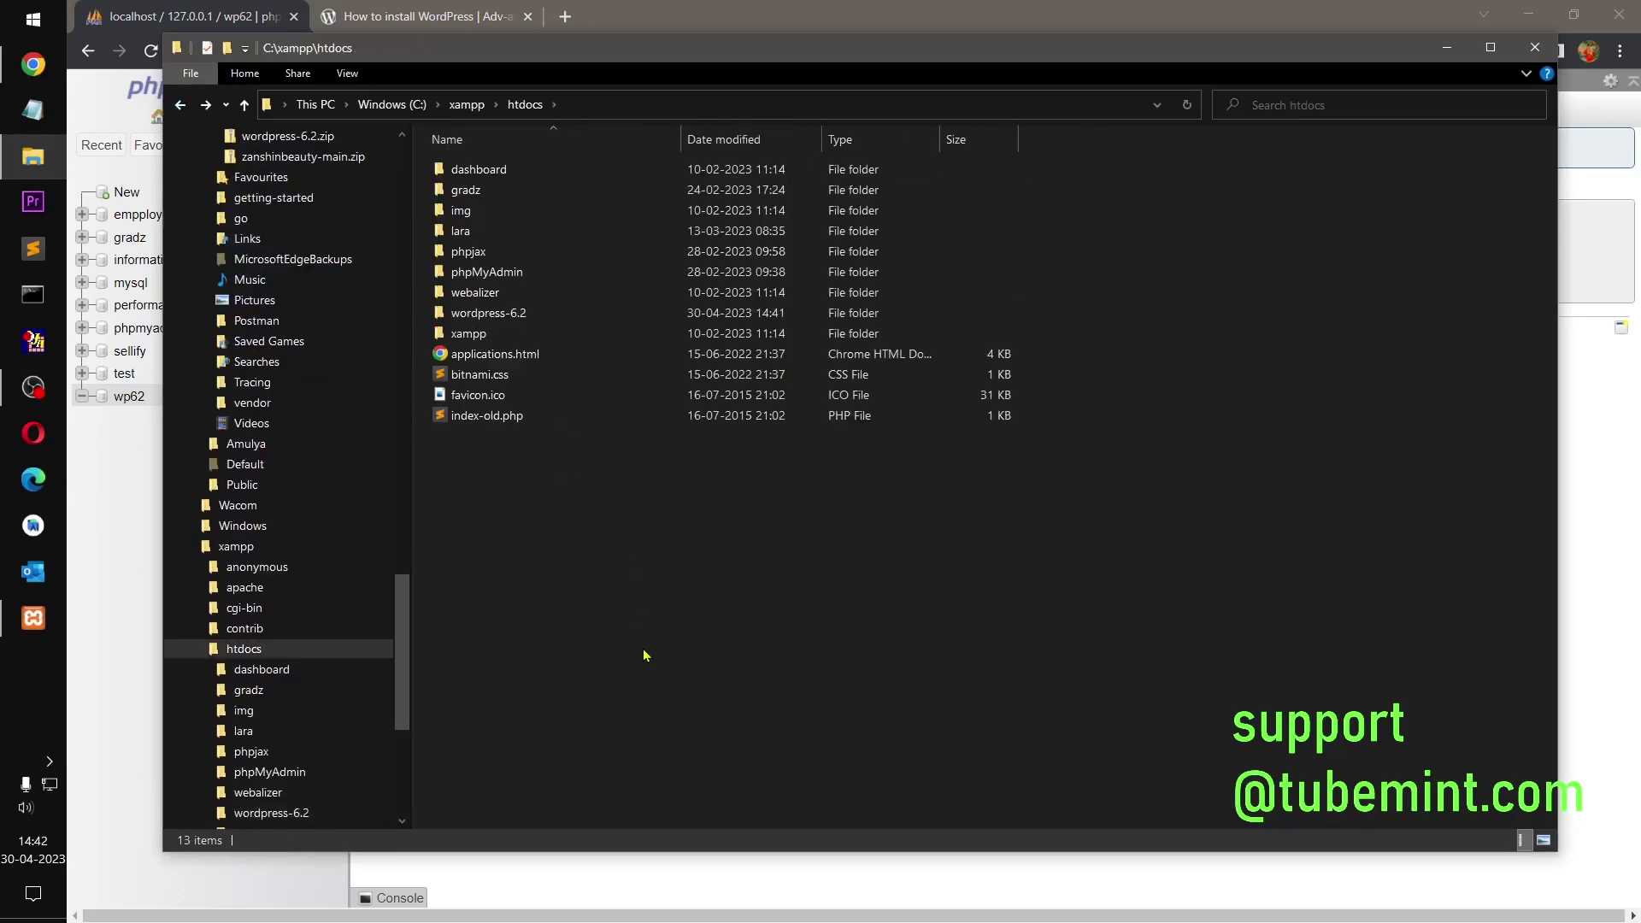
double_click(527, 314)
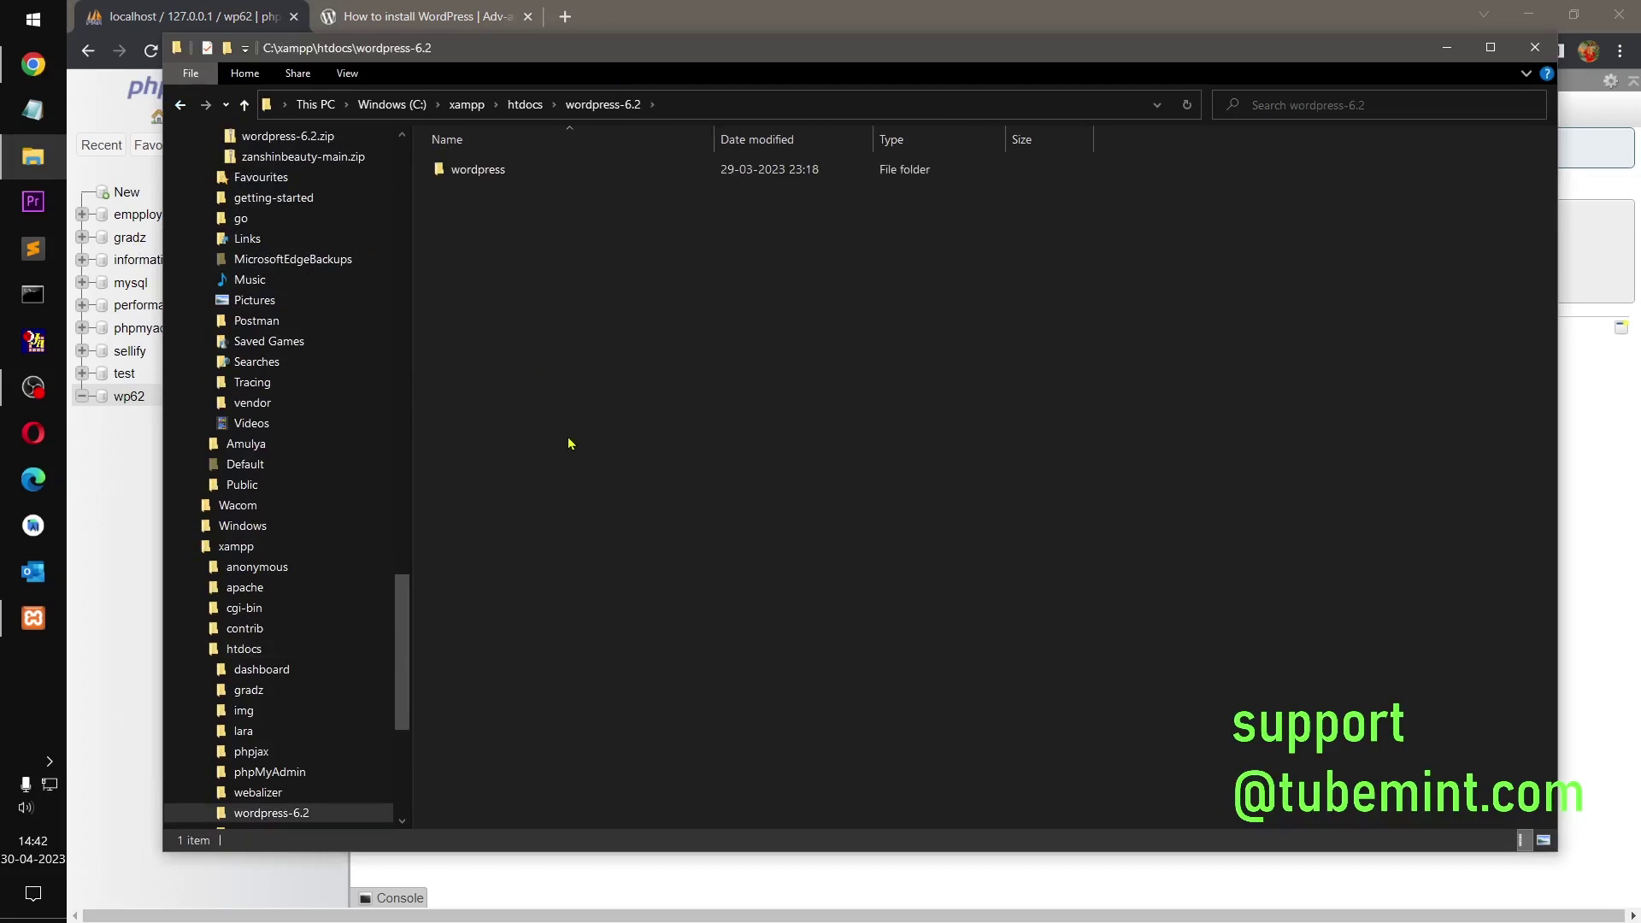
left_click(479, 171)
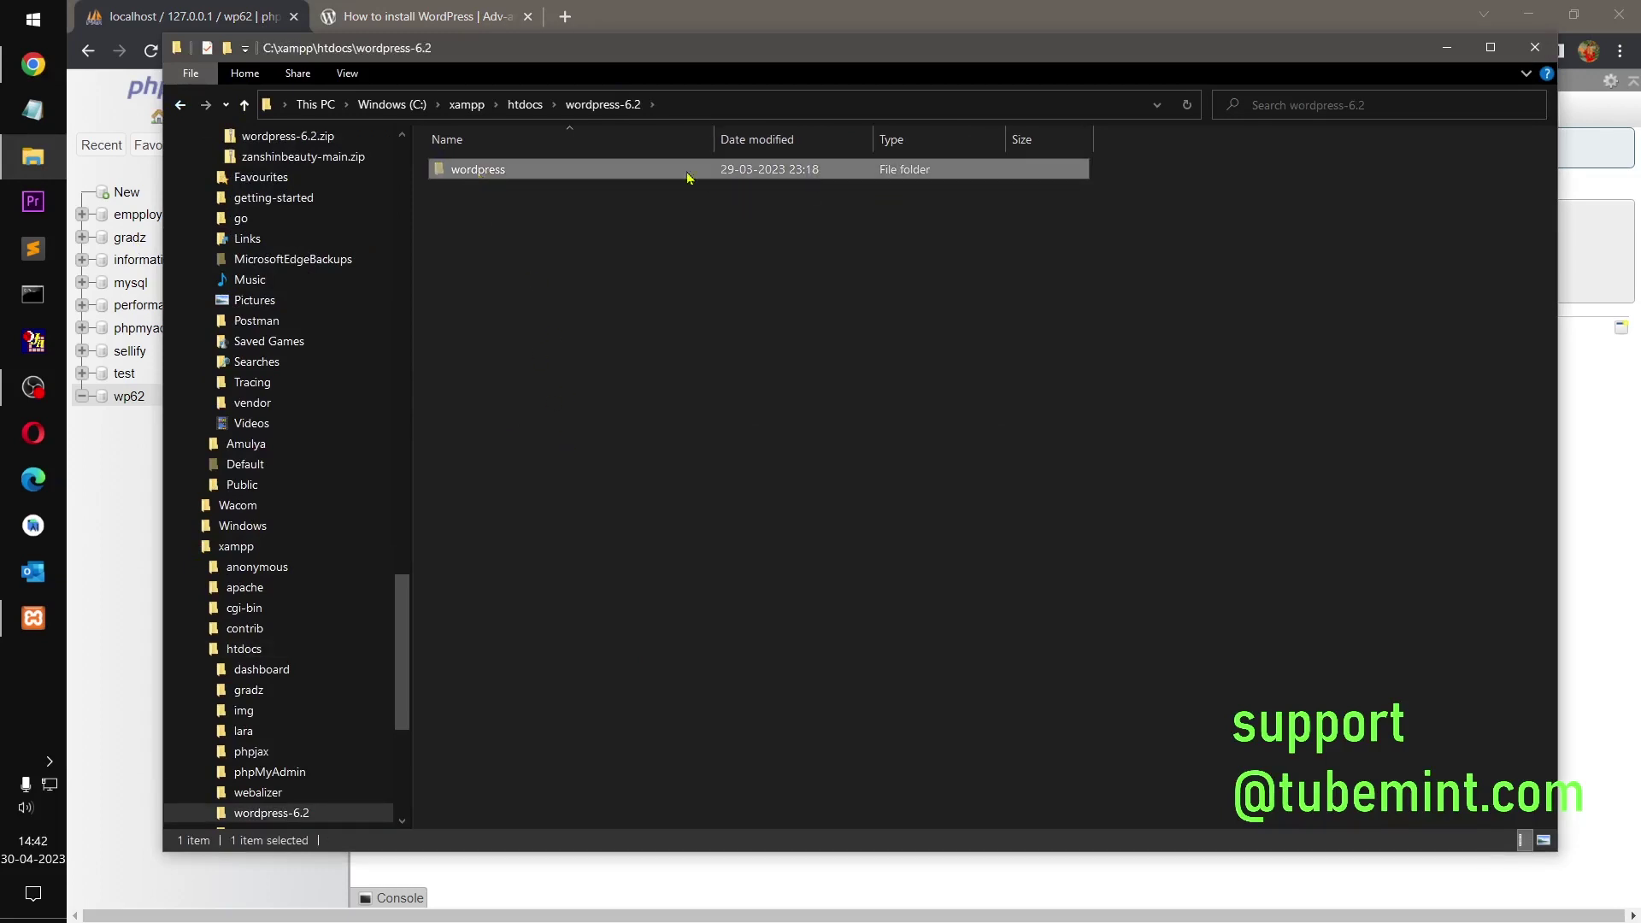
right_click(539, 170)
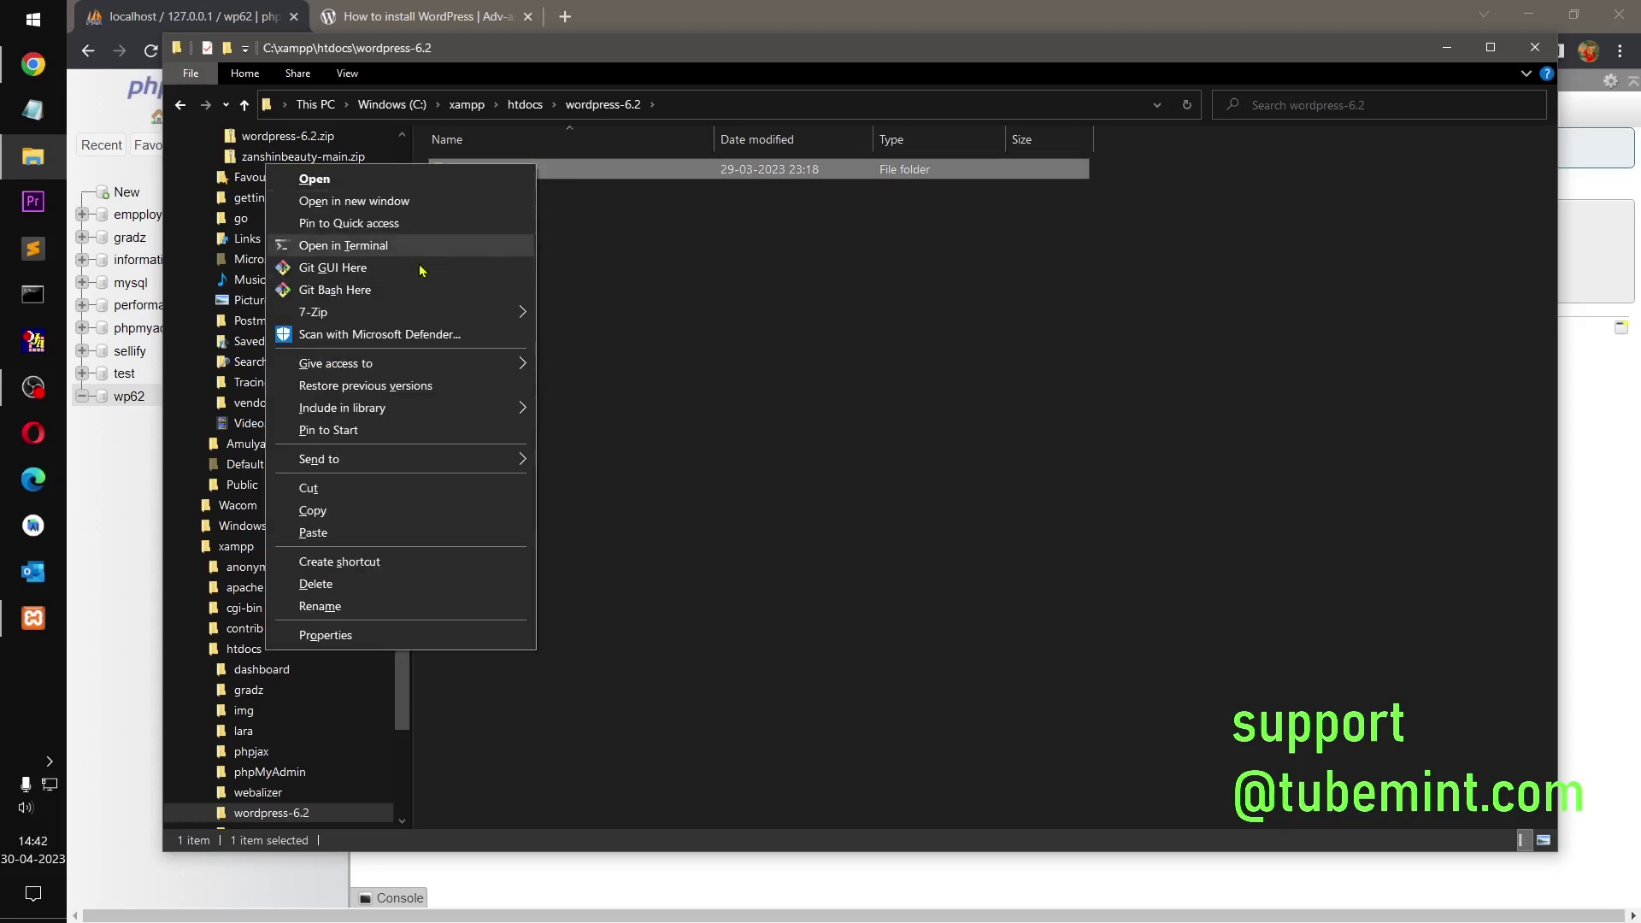
left_click(316, 498)
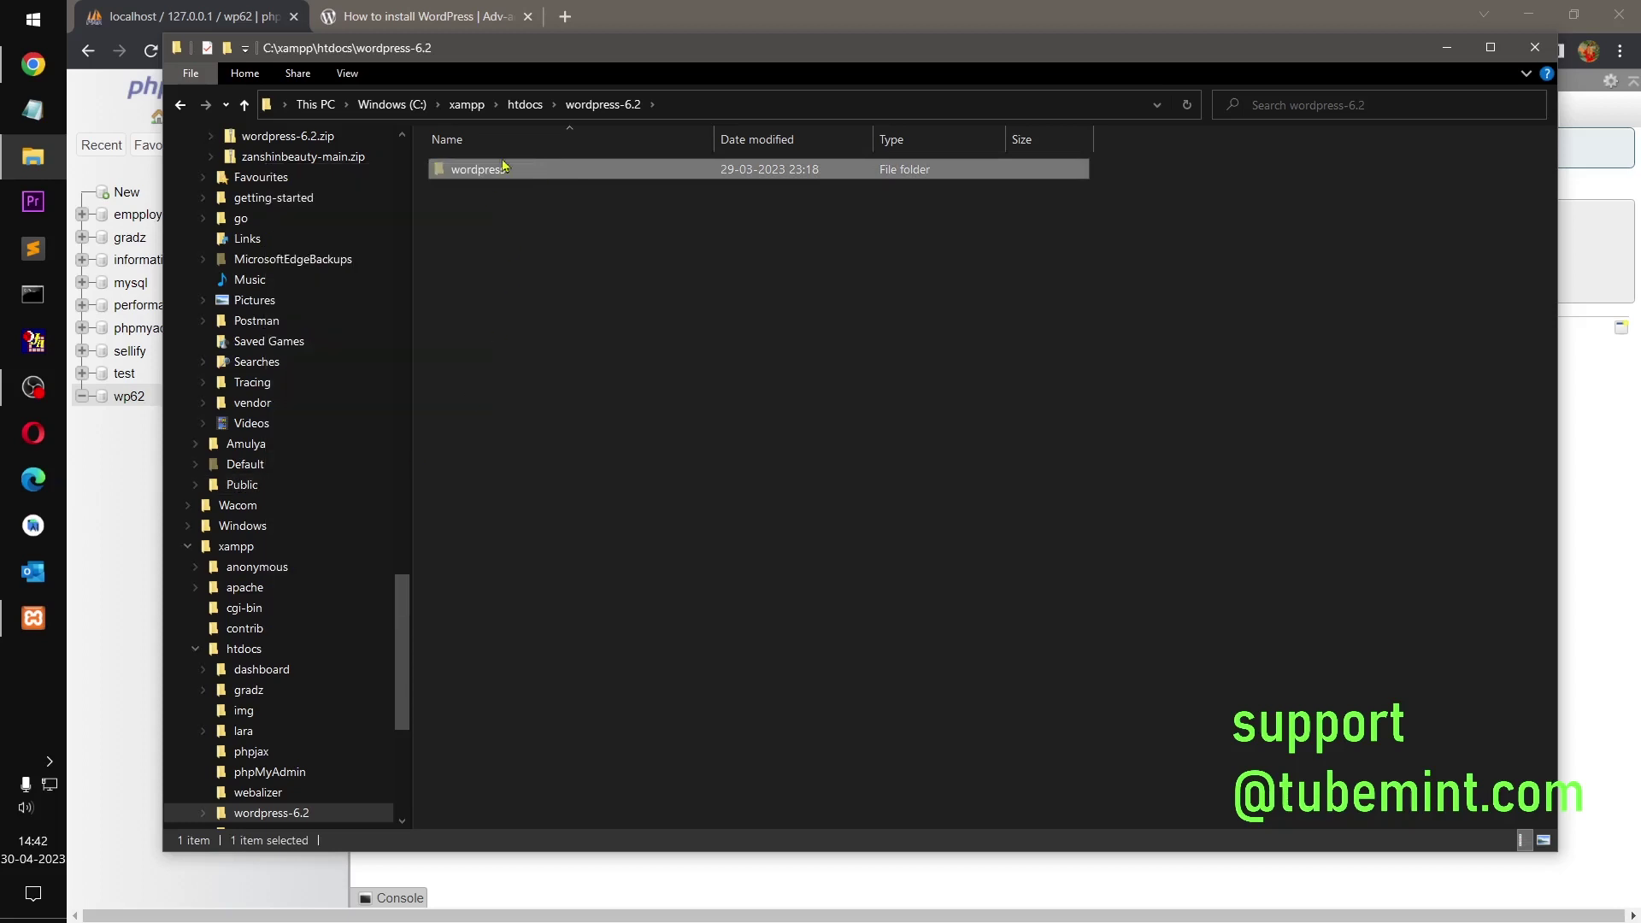
Step: Paste the wordpress folder into htdocs and delete the leftover wordpress-6.2 folder
left_click(525, 104)
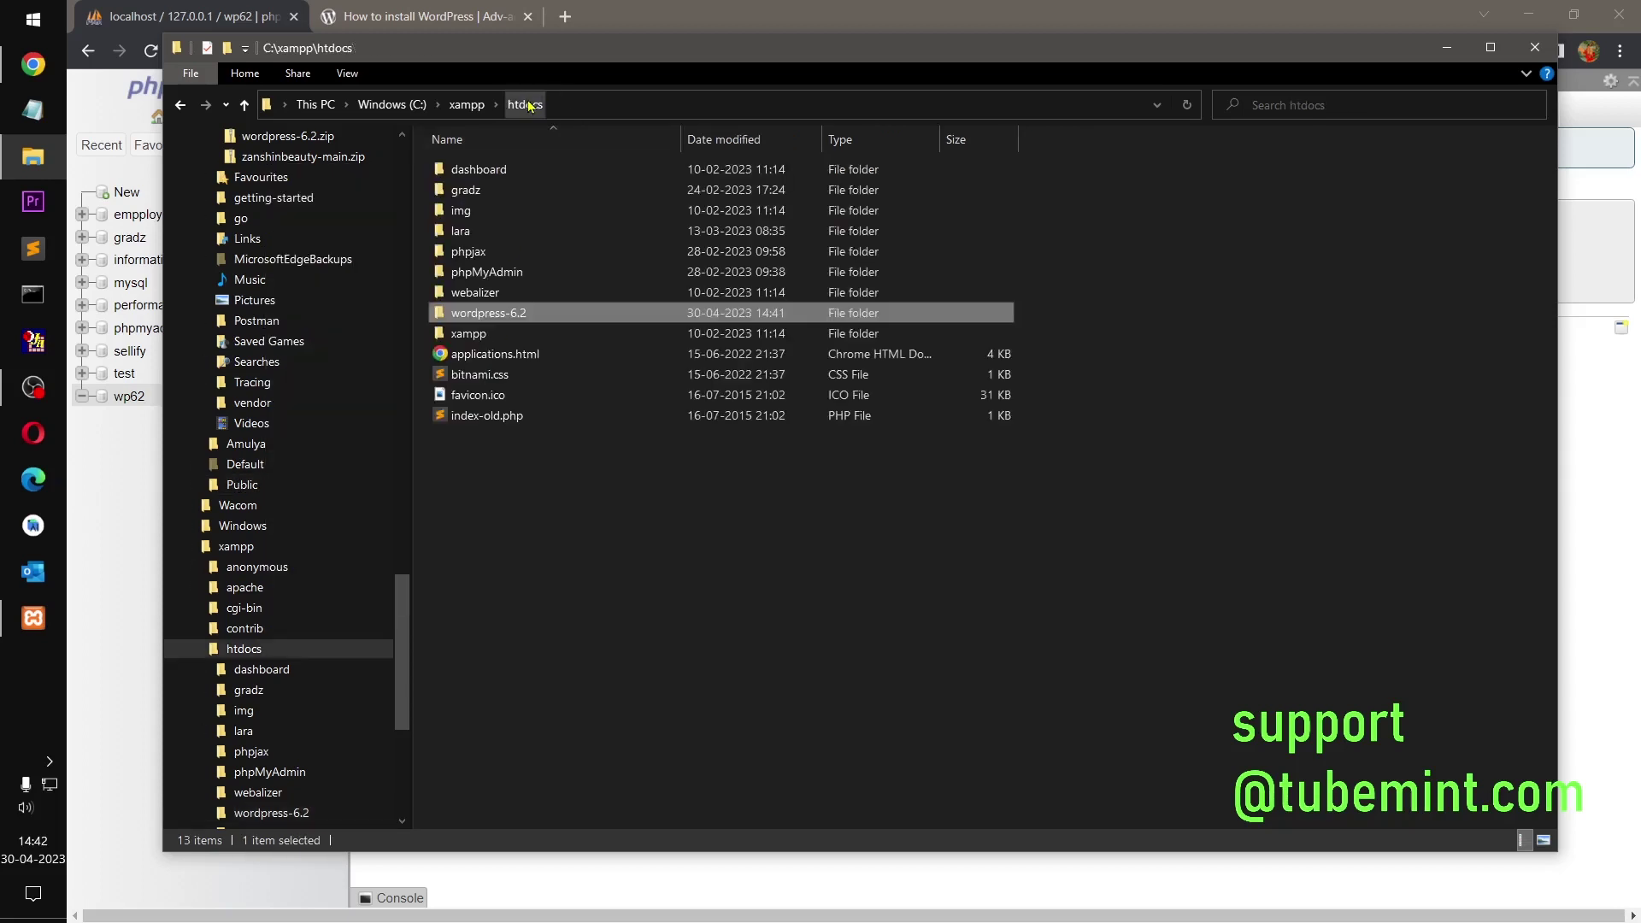
right_click(517, 488)
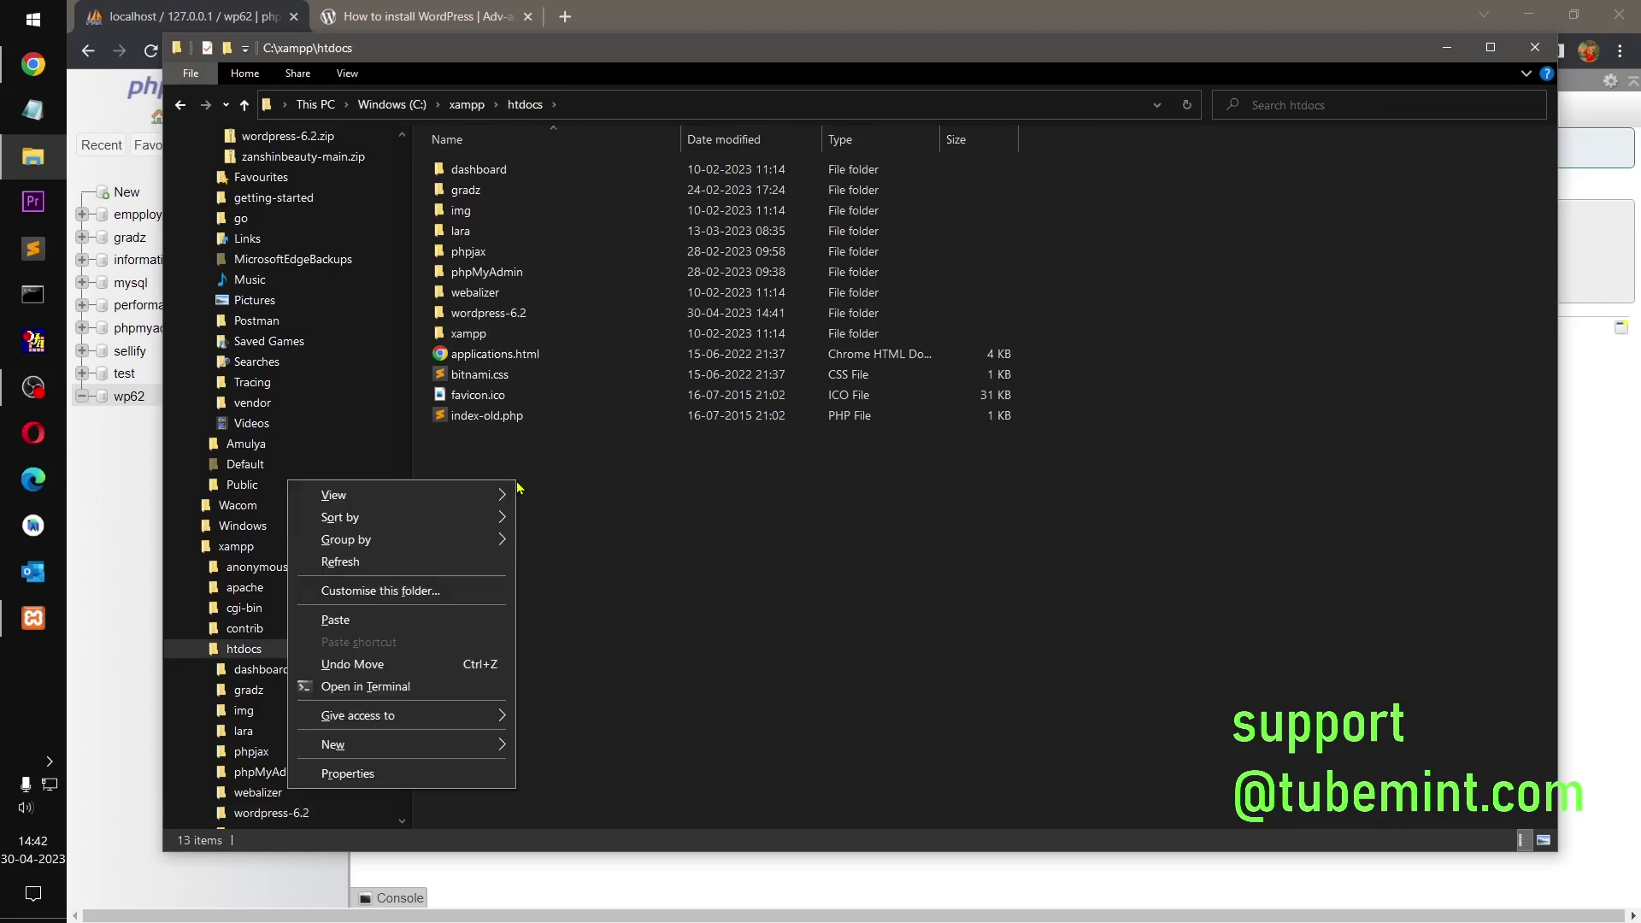
left_click(396, 627)
left_click(516, 335)
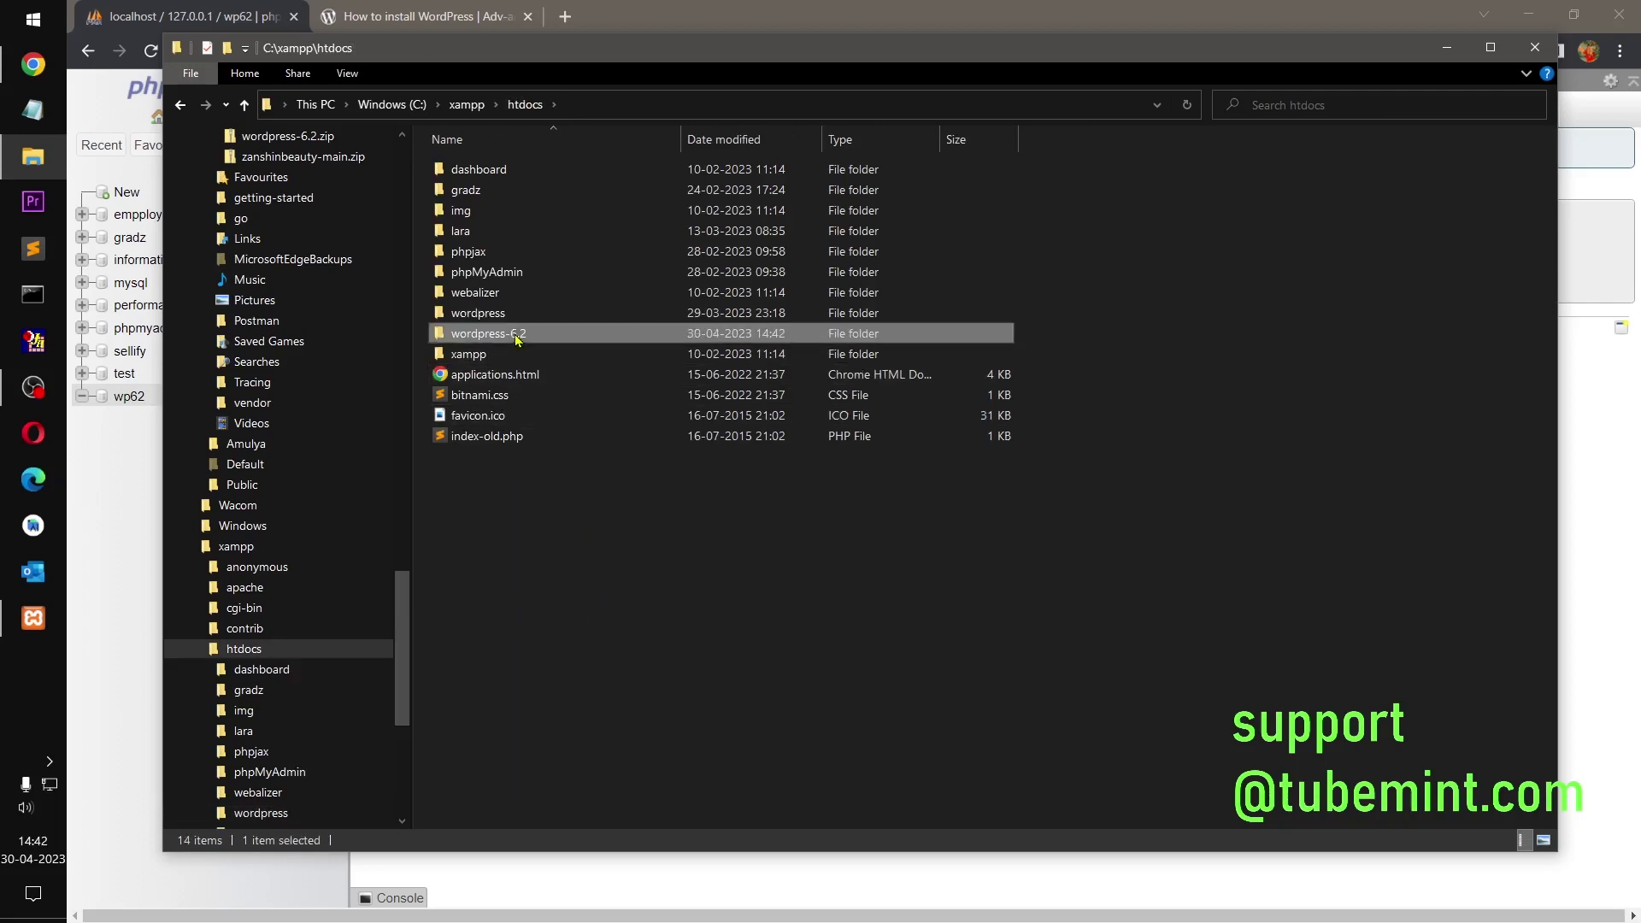
key("Delete")
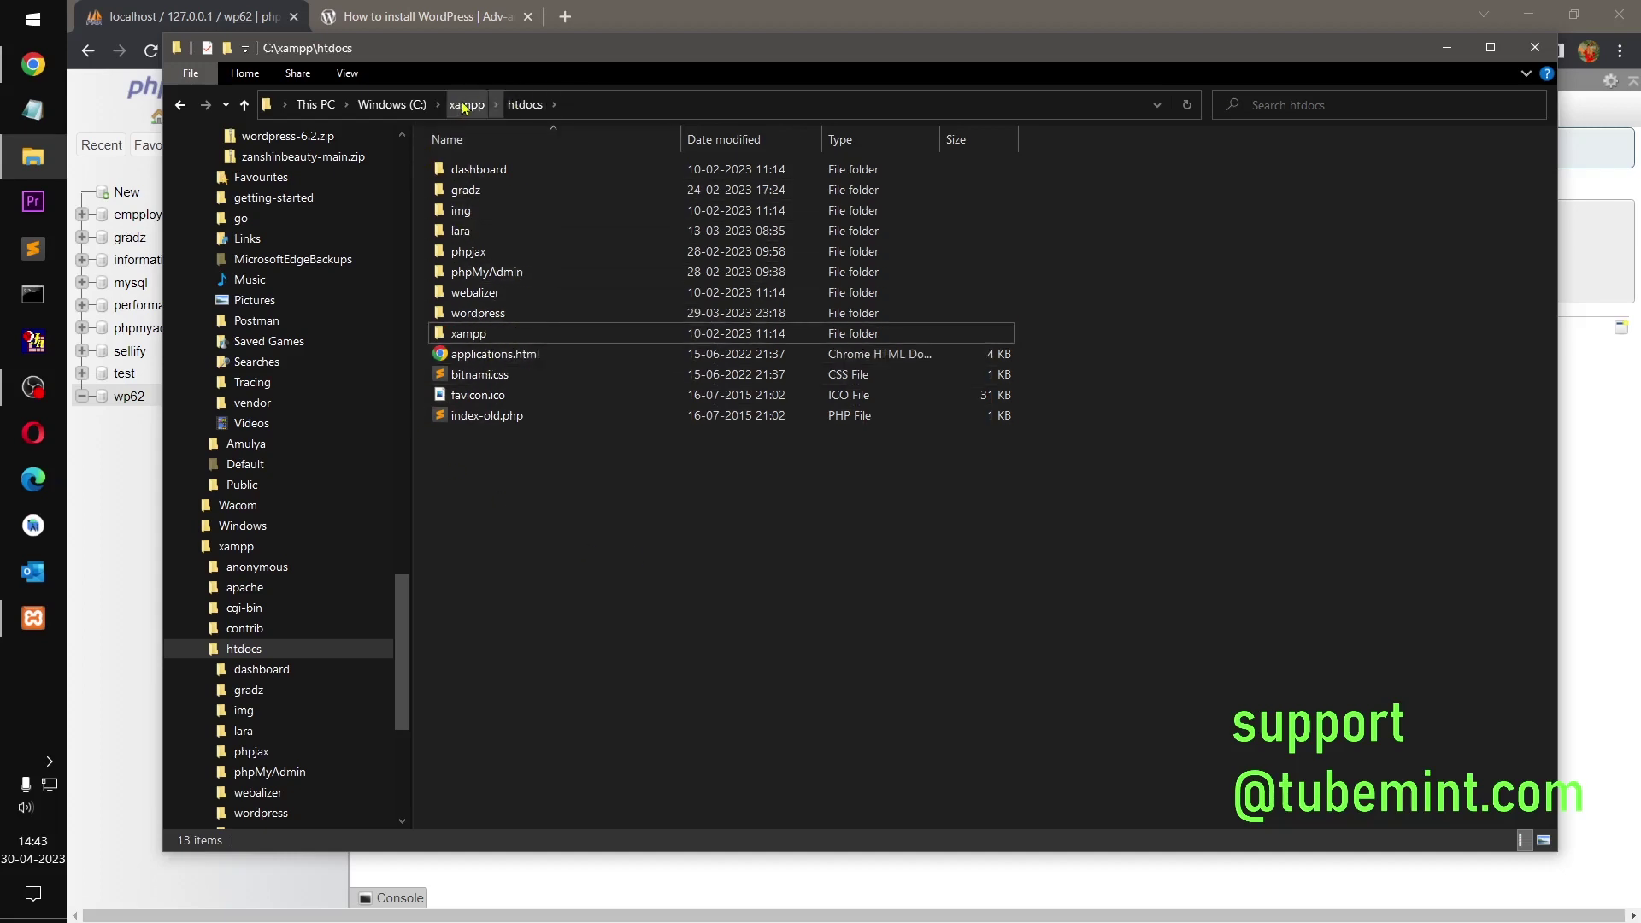
Step: Open the wordpress folder to check its 19 files, then return to htdocs
left_click(477, 316)
double_click(477, 316)
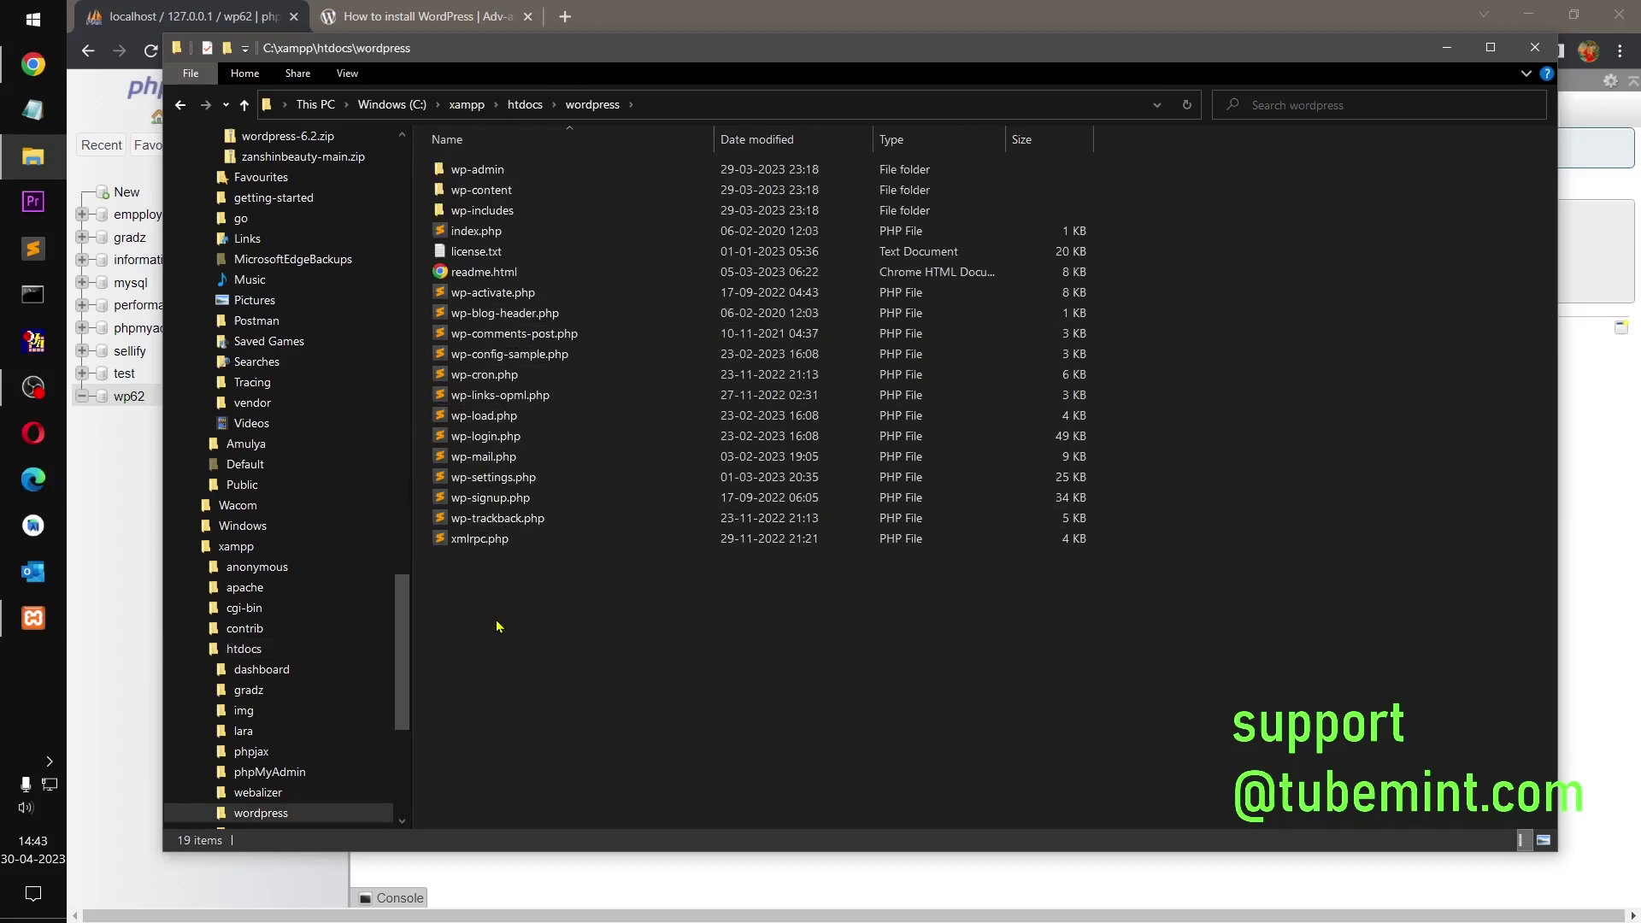
left_click_drag(497, 627, 489, 162)
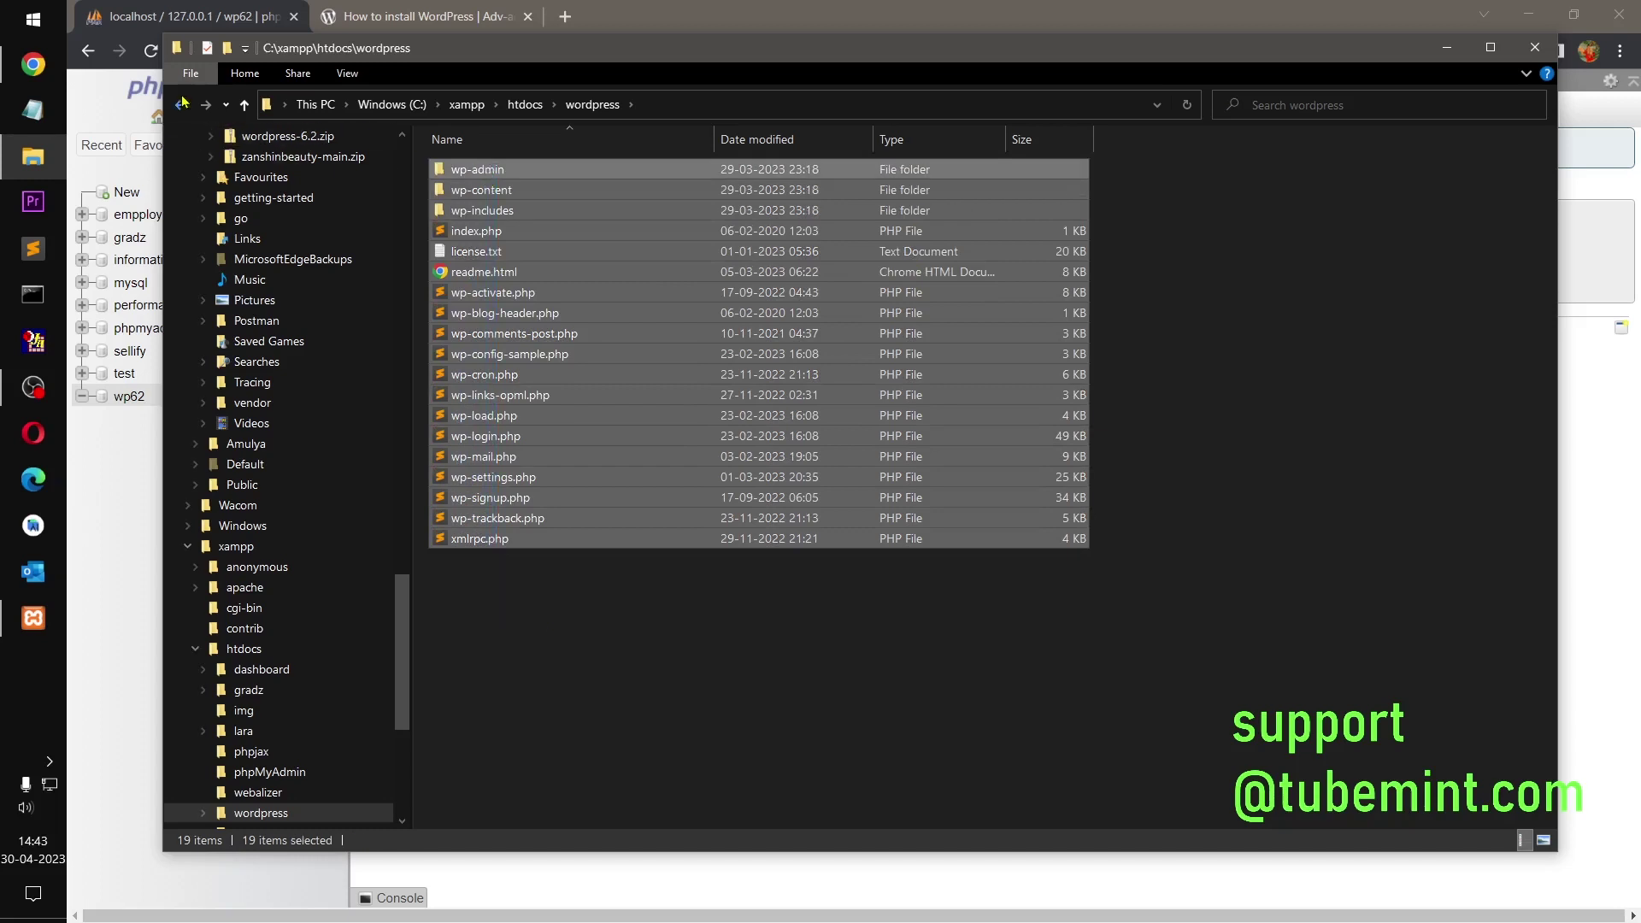
left_click(180, 105)
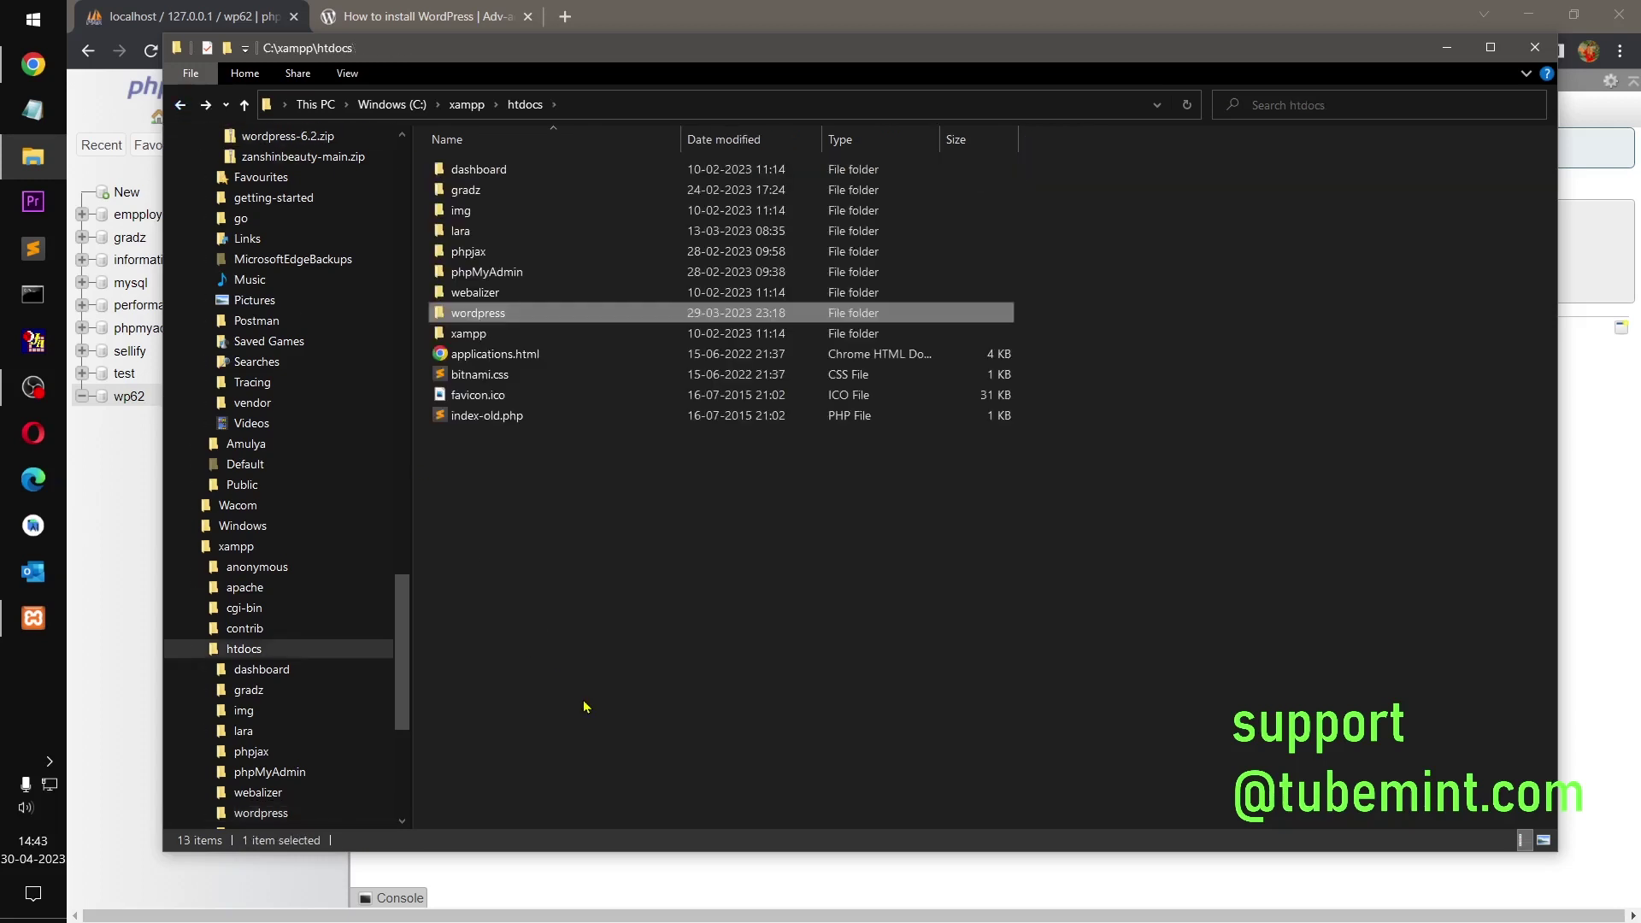
Step: Rename the wordpress folder to wp62 and close File Explorer
left_click(473, 315)
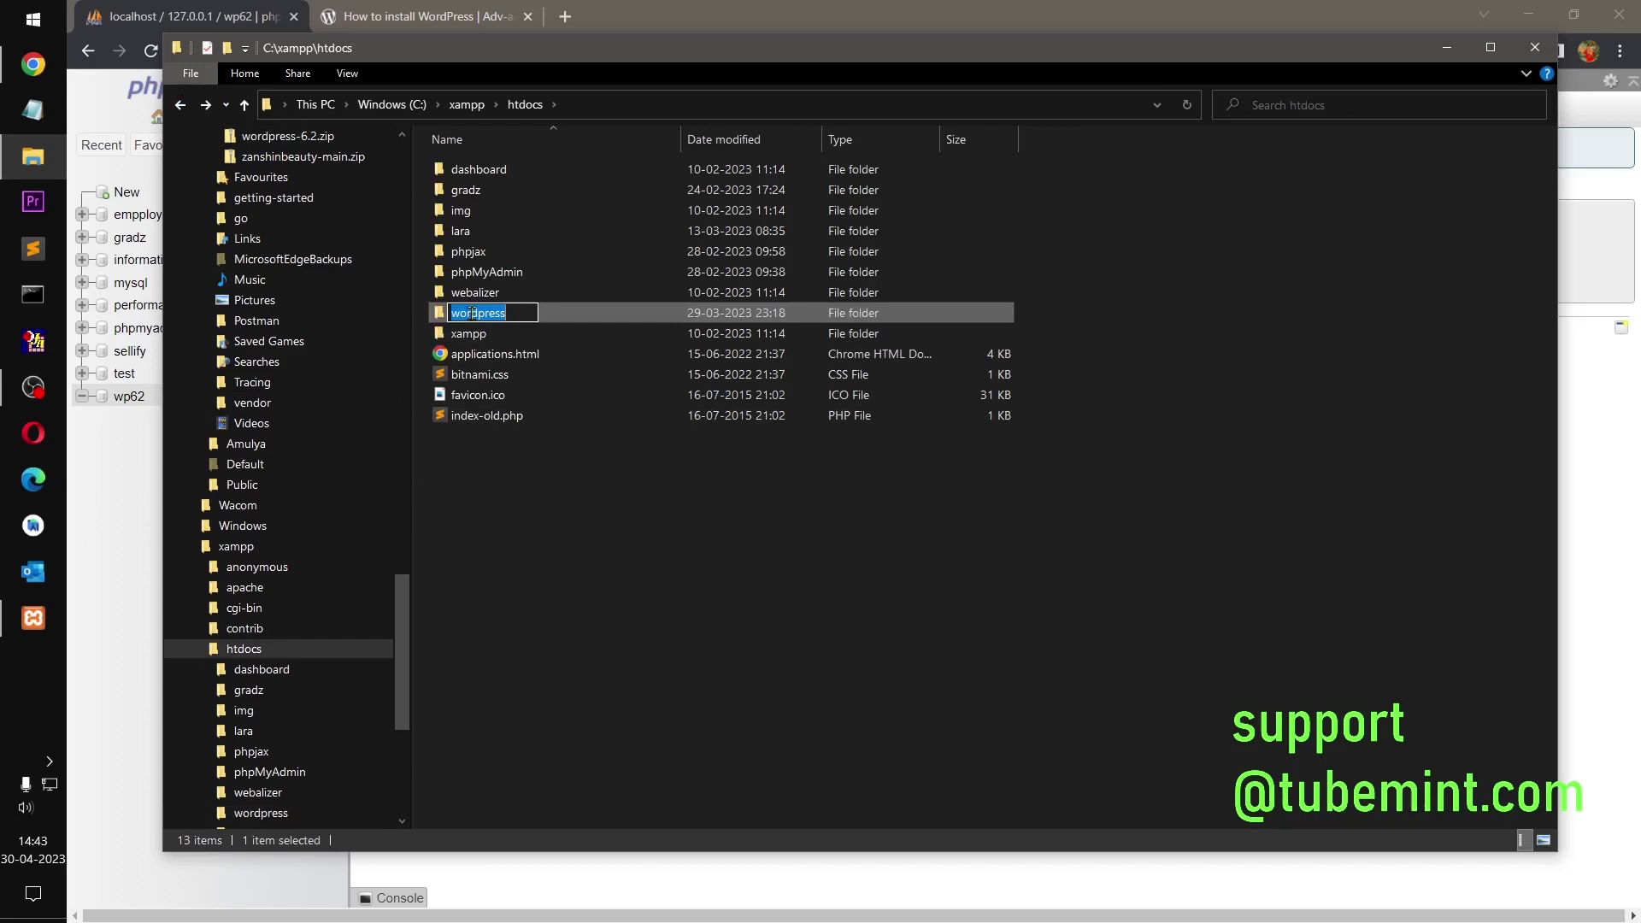
type("wp")
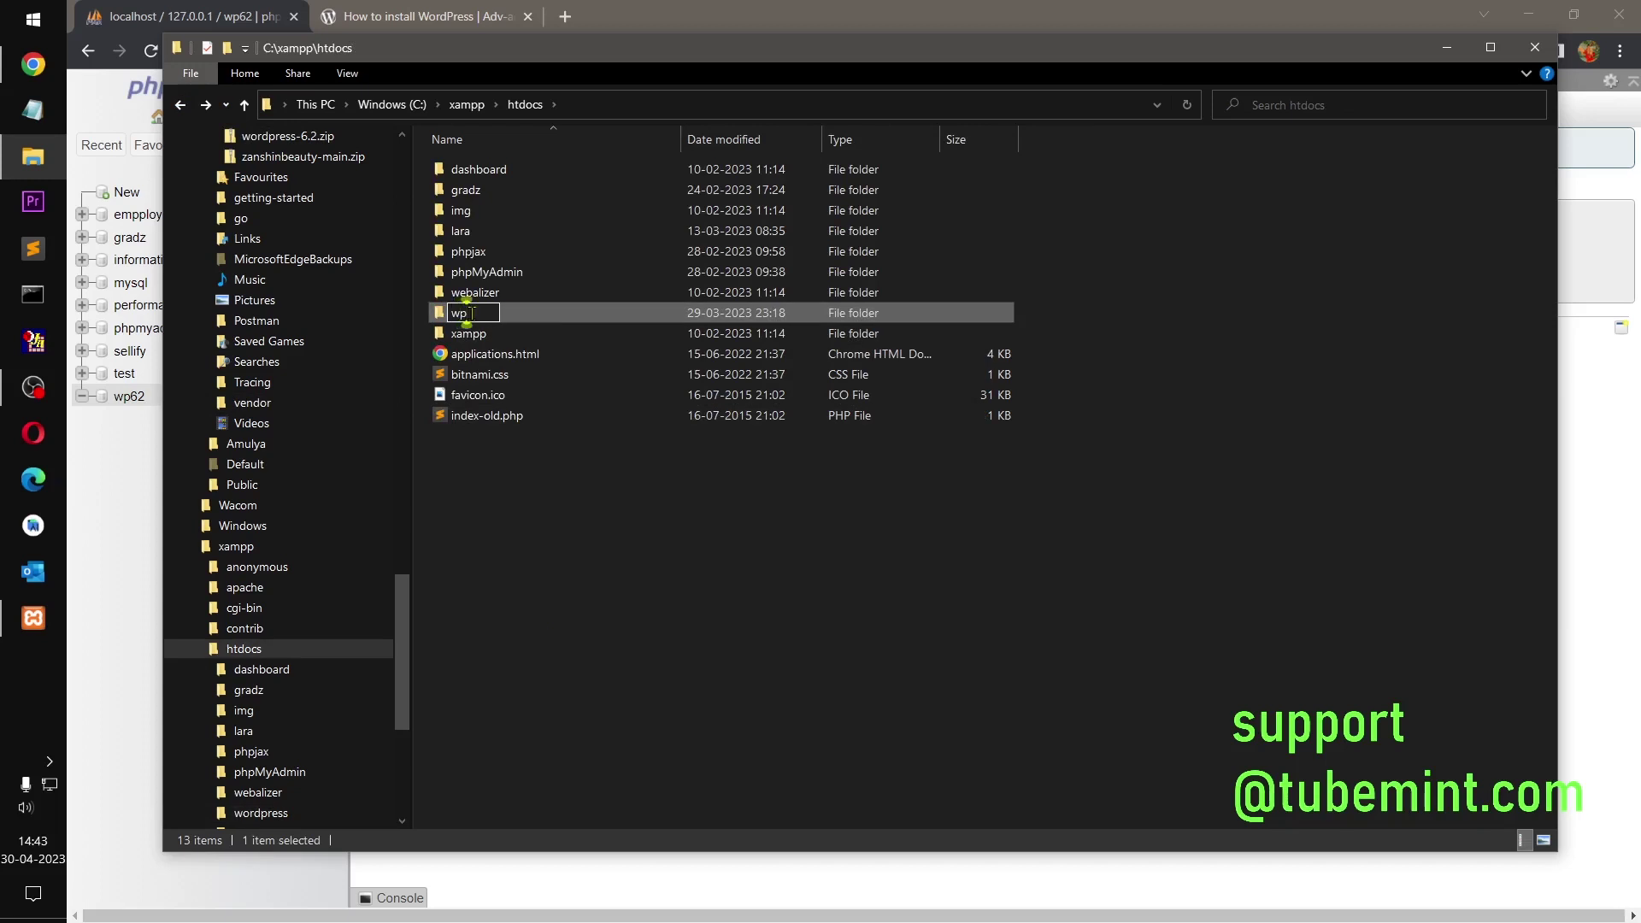
type("62")
key("Return")
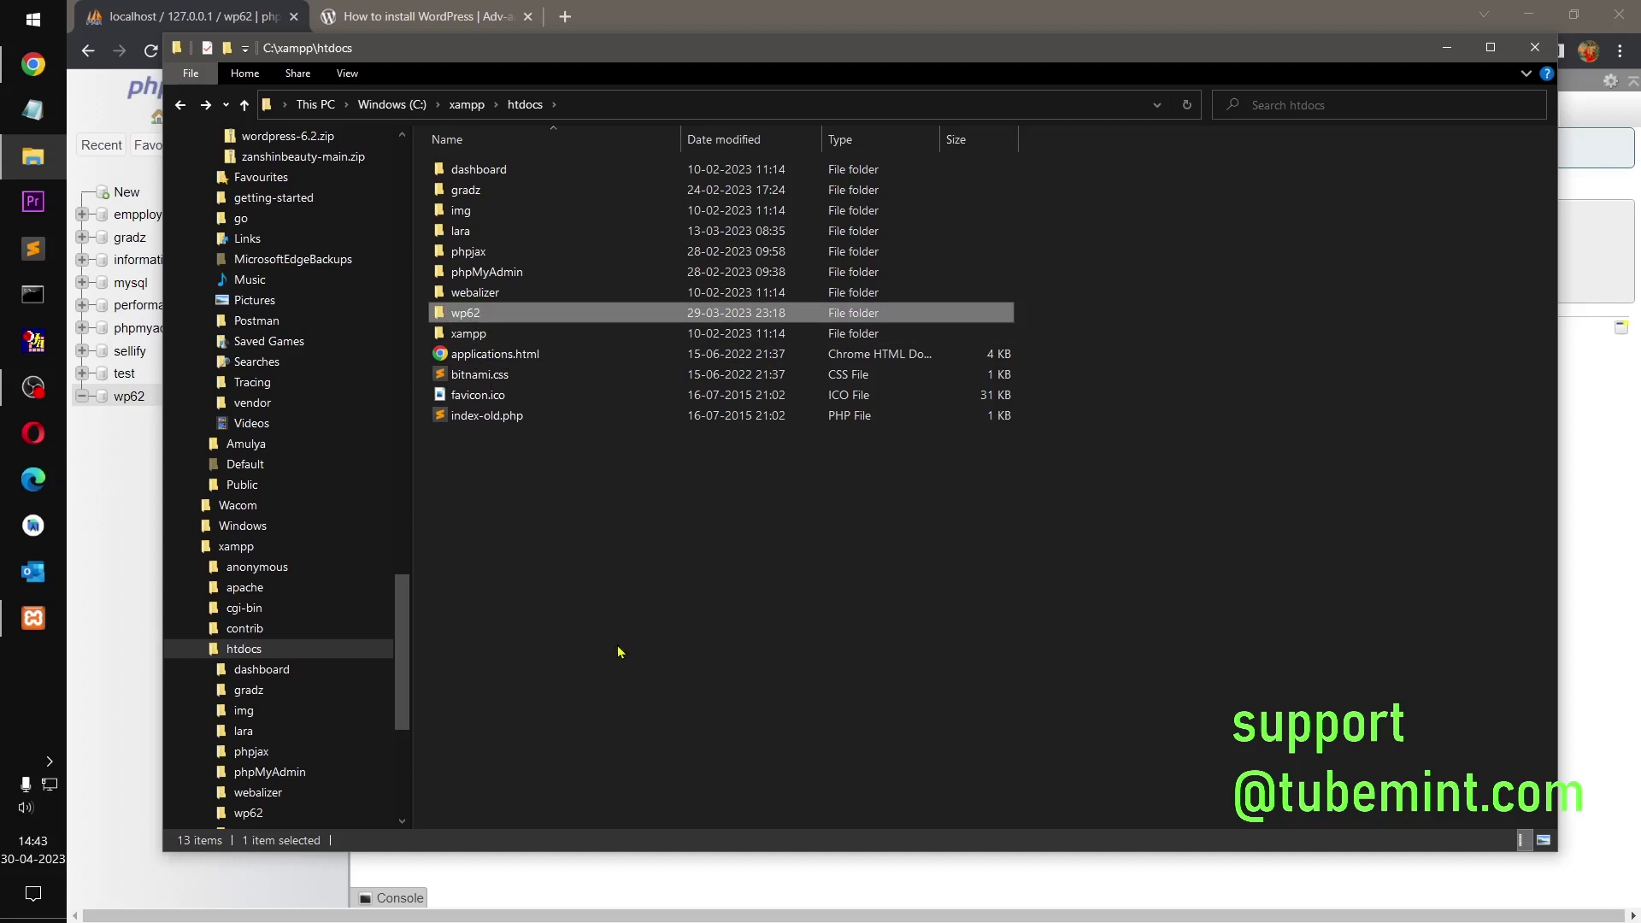
left_click(620, 652)
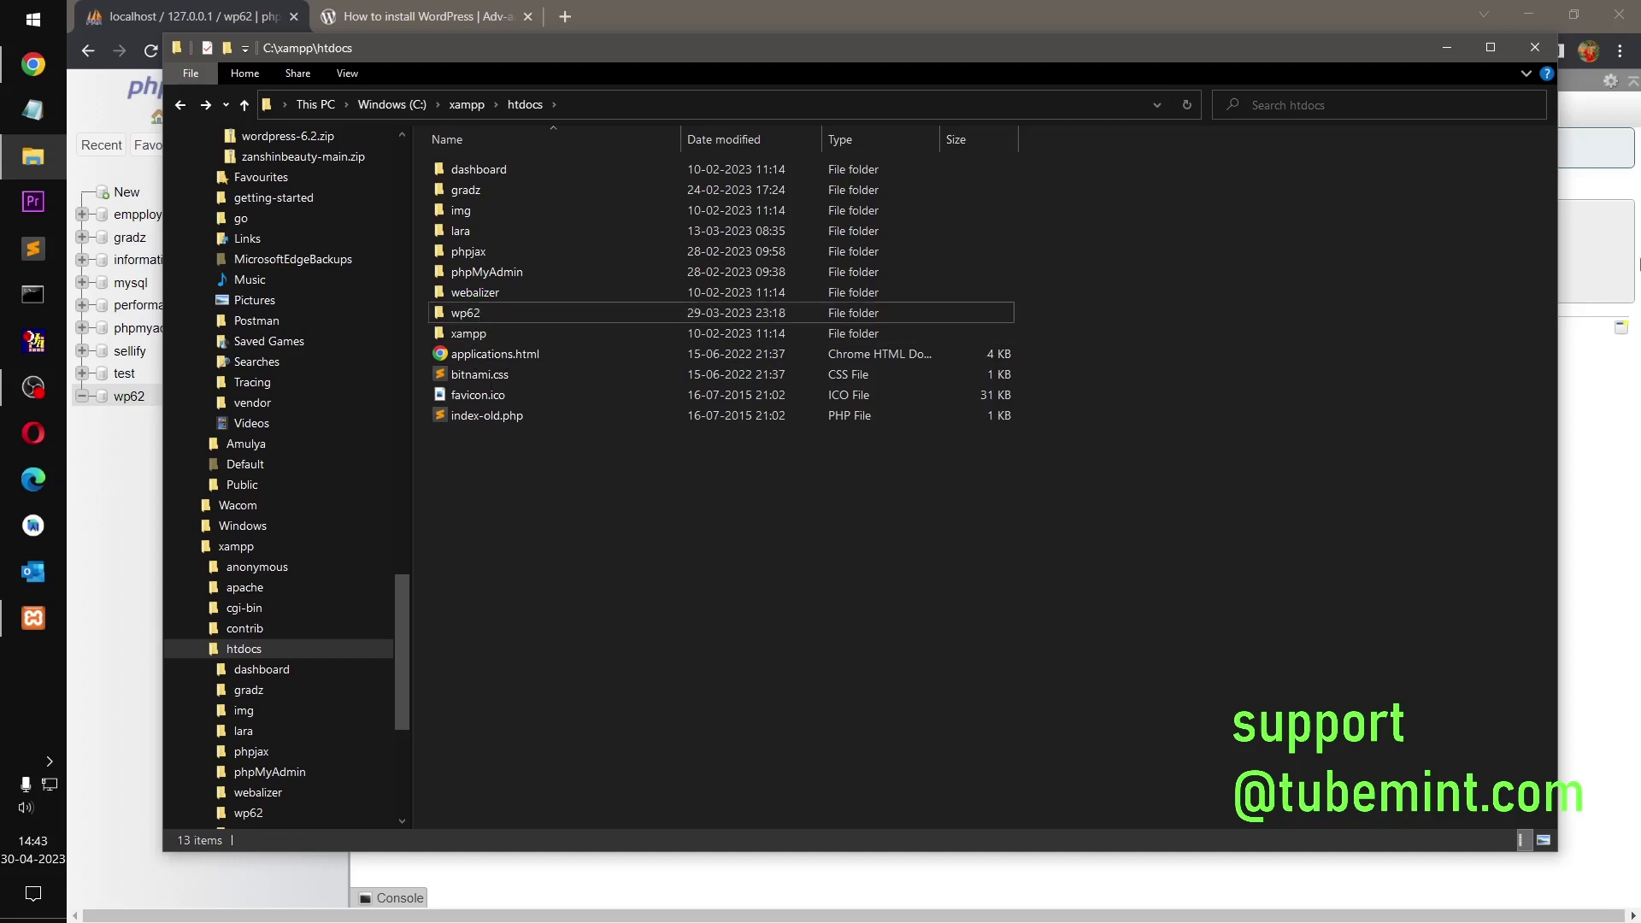
left_click(1534, 53)
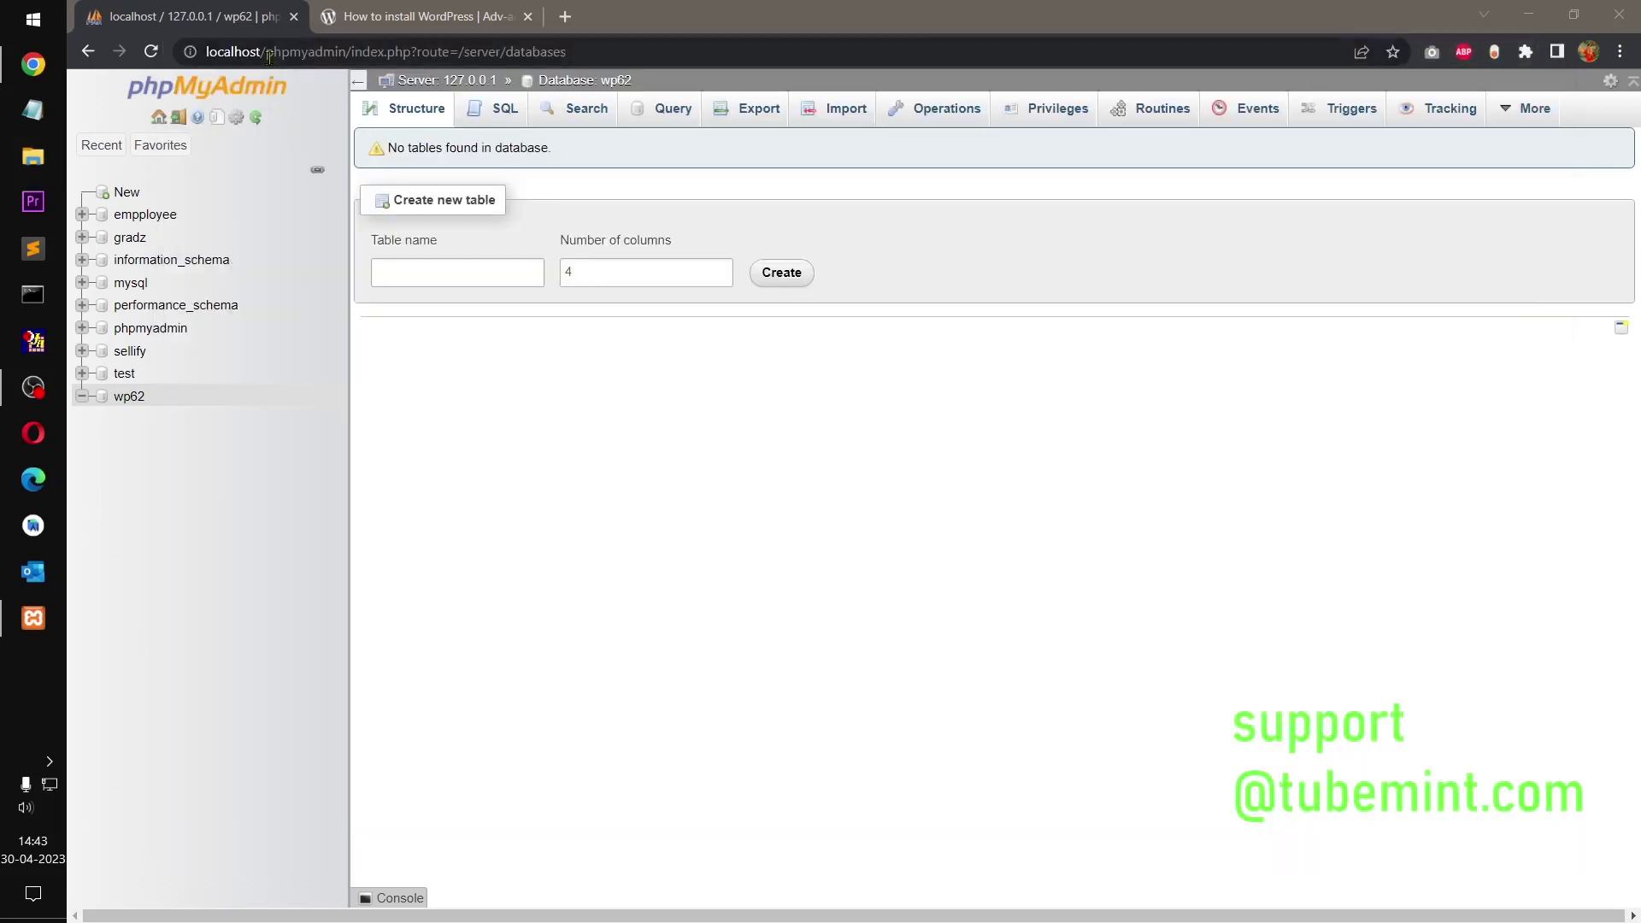
Step: Replace the path after localhost/ with wp62 and load the address
left_click_drag(268, 53, 622, 72)
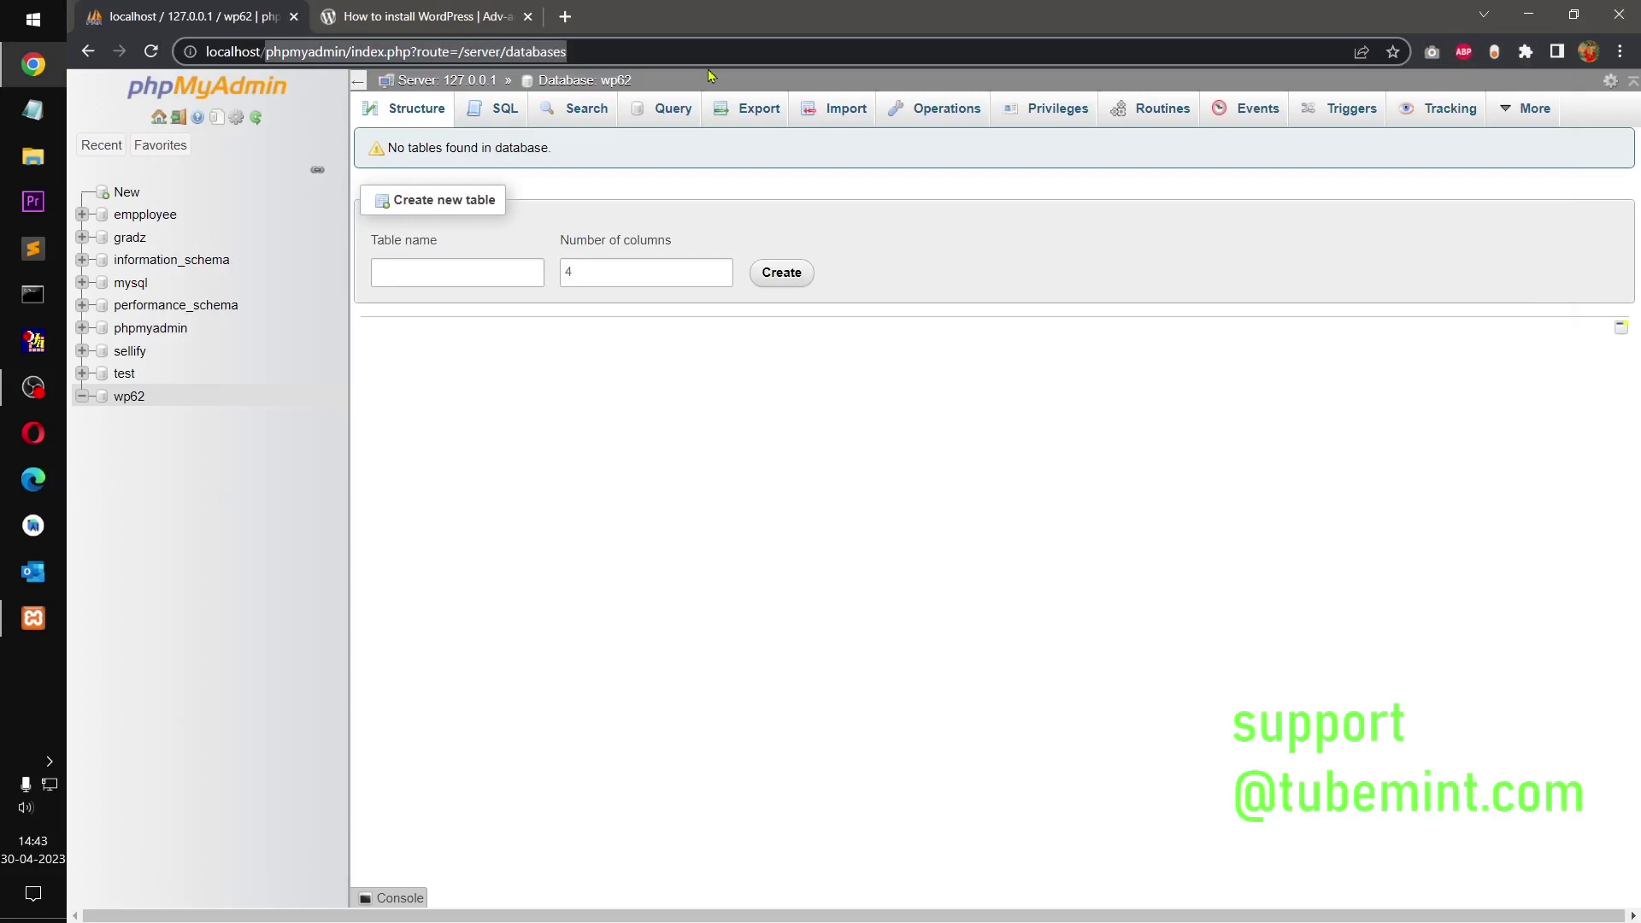
type("wp")
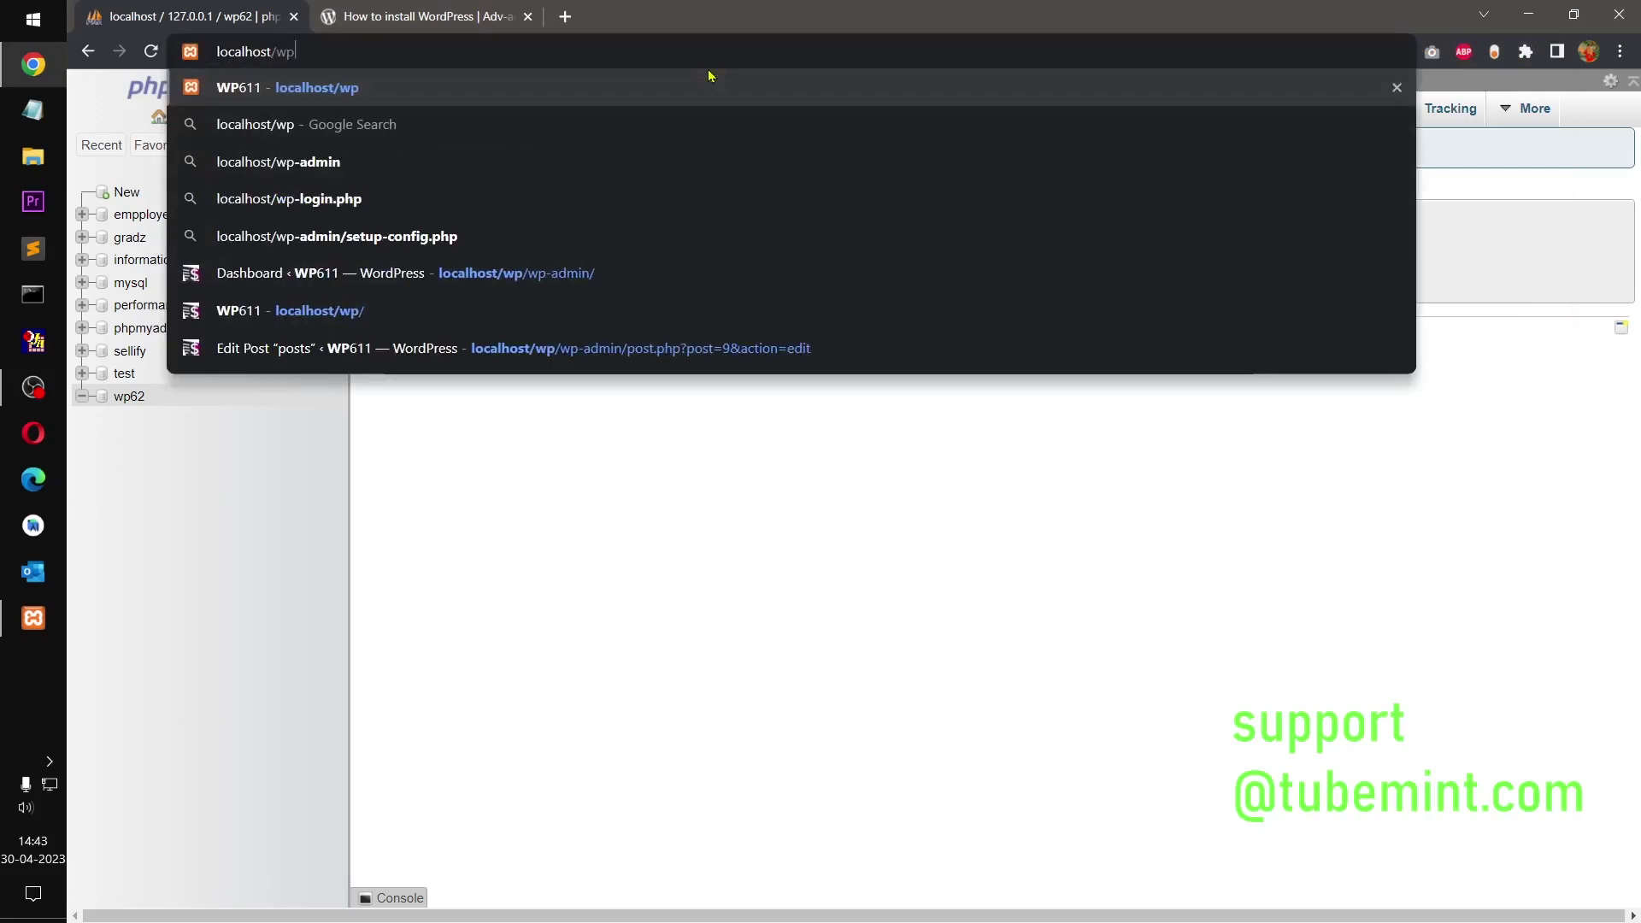
type("62")
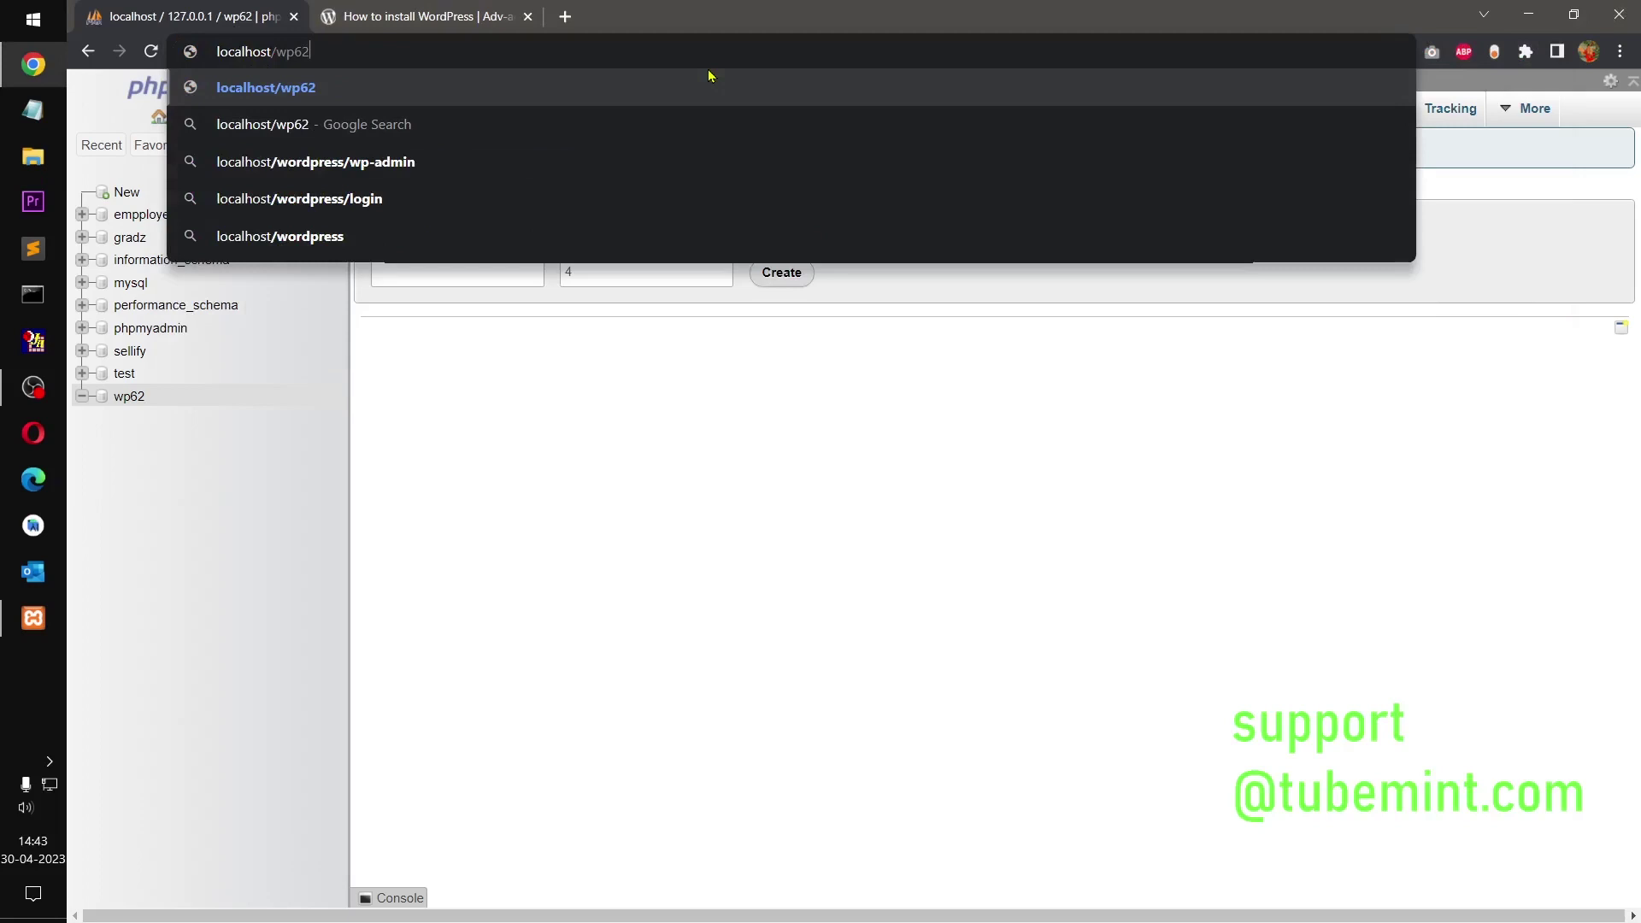
key("Return")
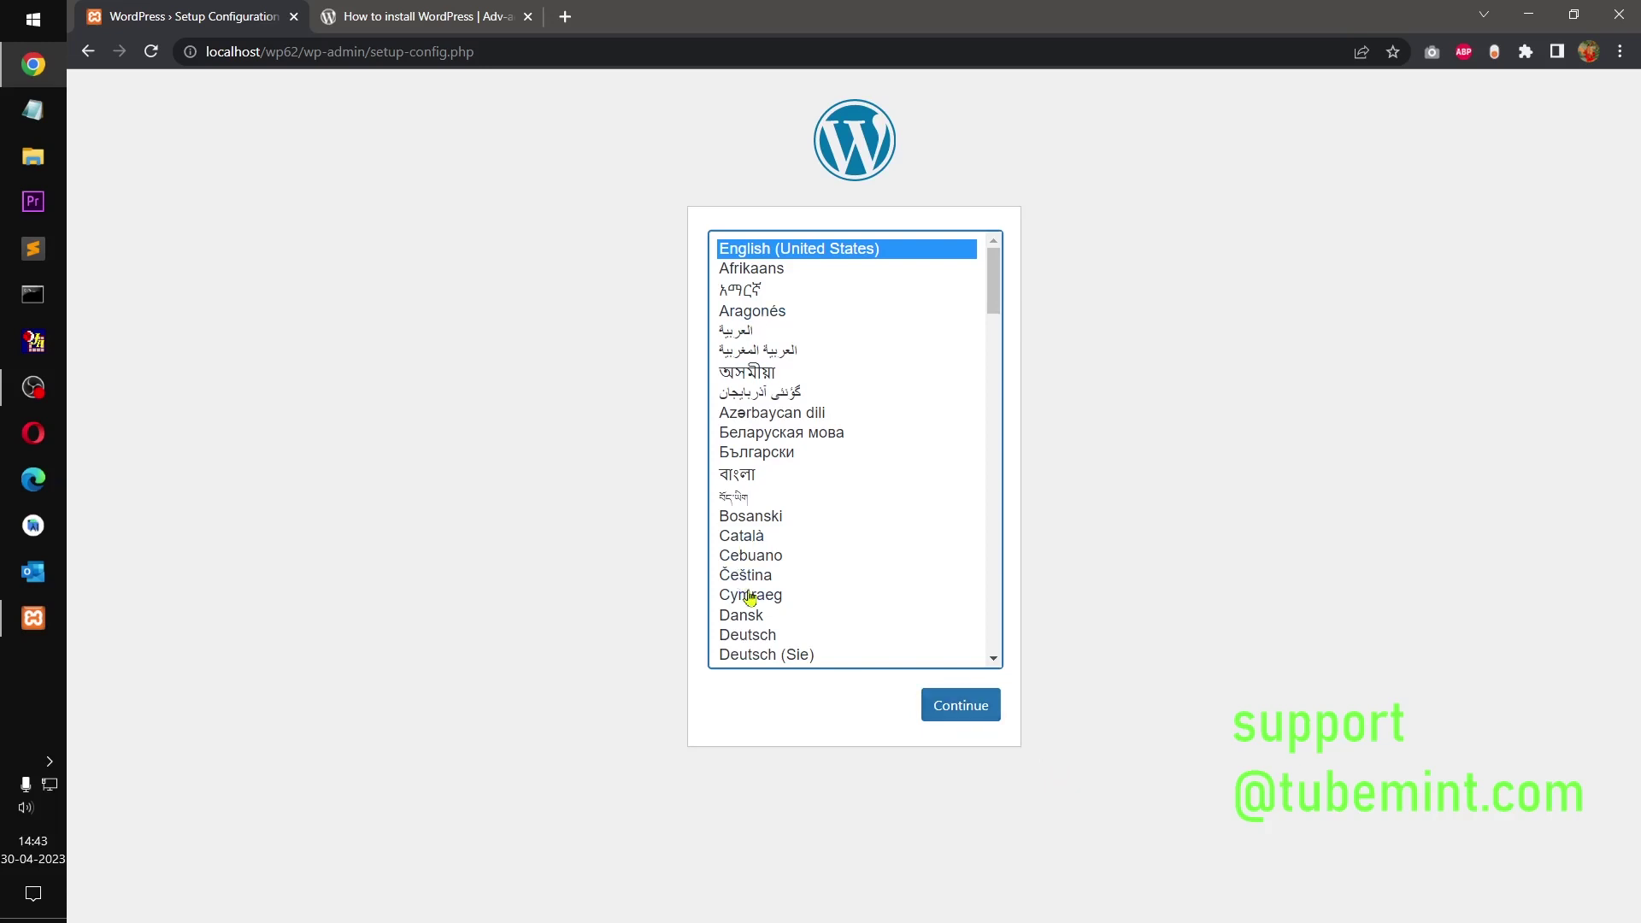
Step: Keep English (United States) as the installer language and continue
scroll(880, 599, "down", 20)
scroll(880, 598, "up", 20)
left_click(959, 714)
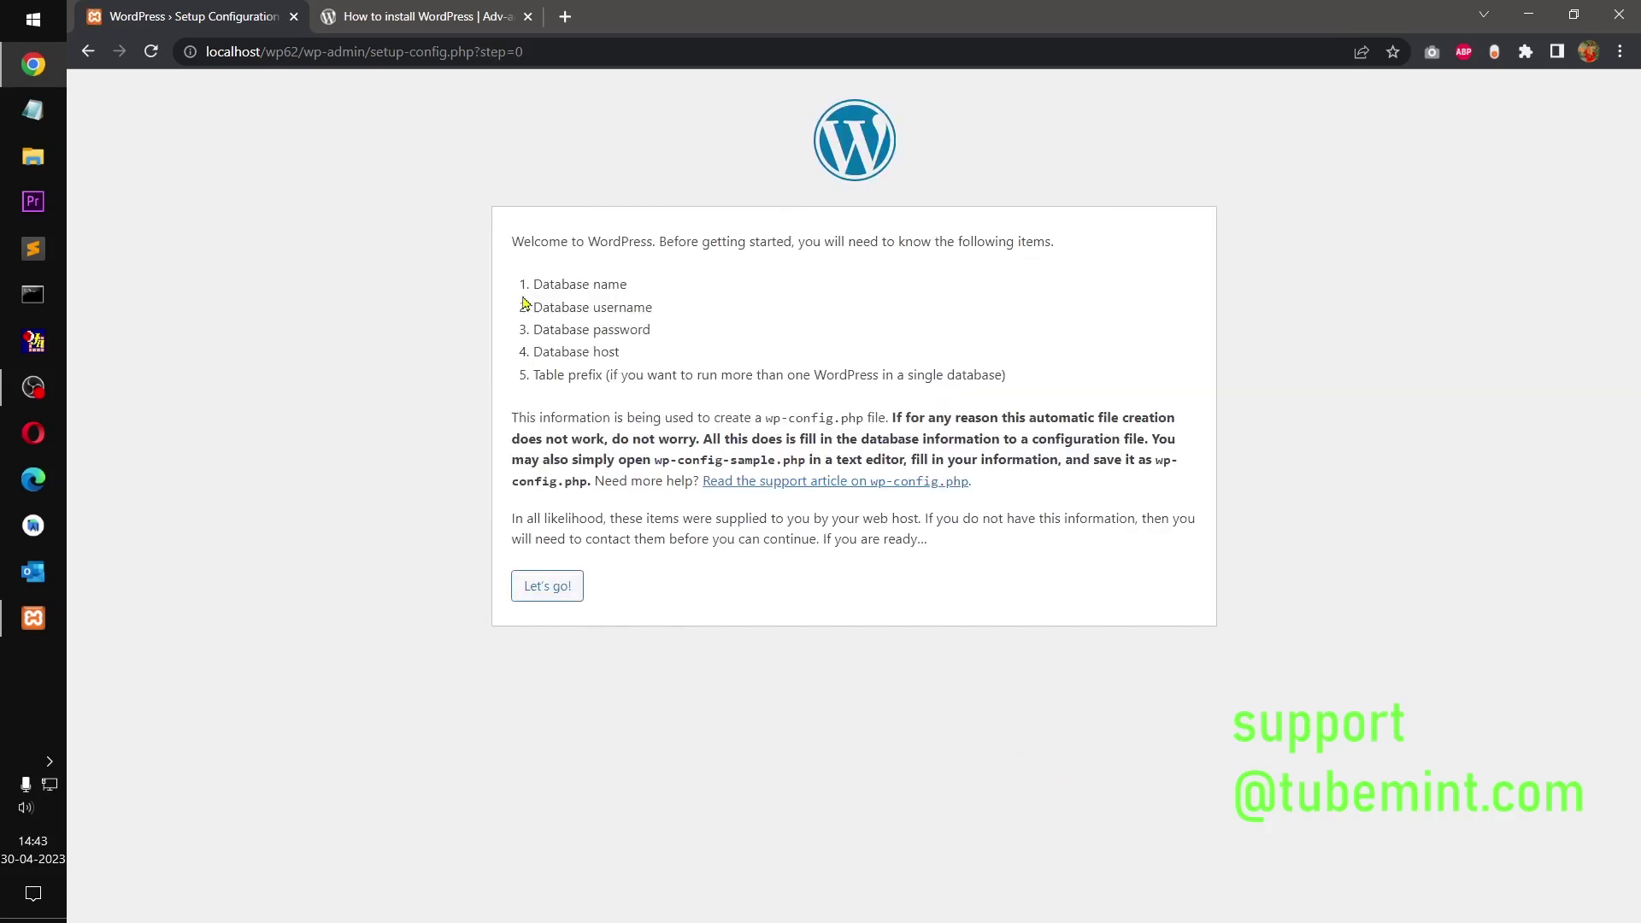
Step: Review the database name, username, password and table prefix requirements, then proceed with Let's go!
left_click_drag(535, 282, 678, 302)
left_click(691, 333)
left_click_drag(573, 309, 703, 321)
left_click_drag(550, 335, 714, 361)
left_click_drag(569, 392, 705, 390)
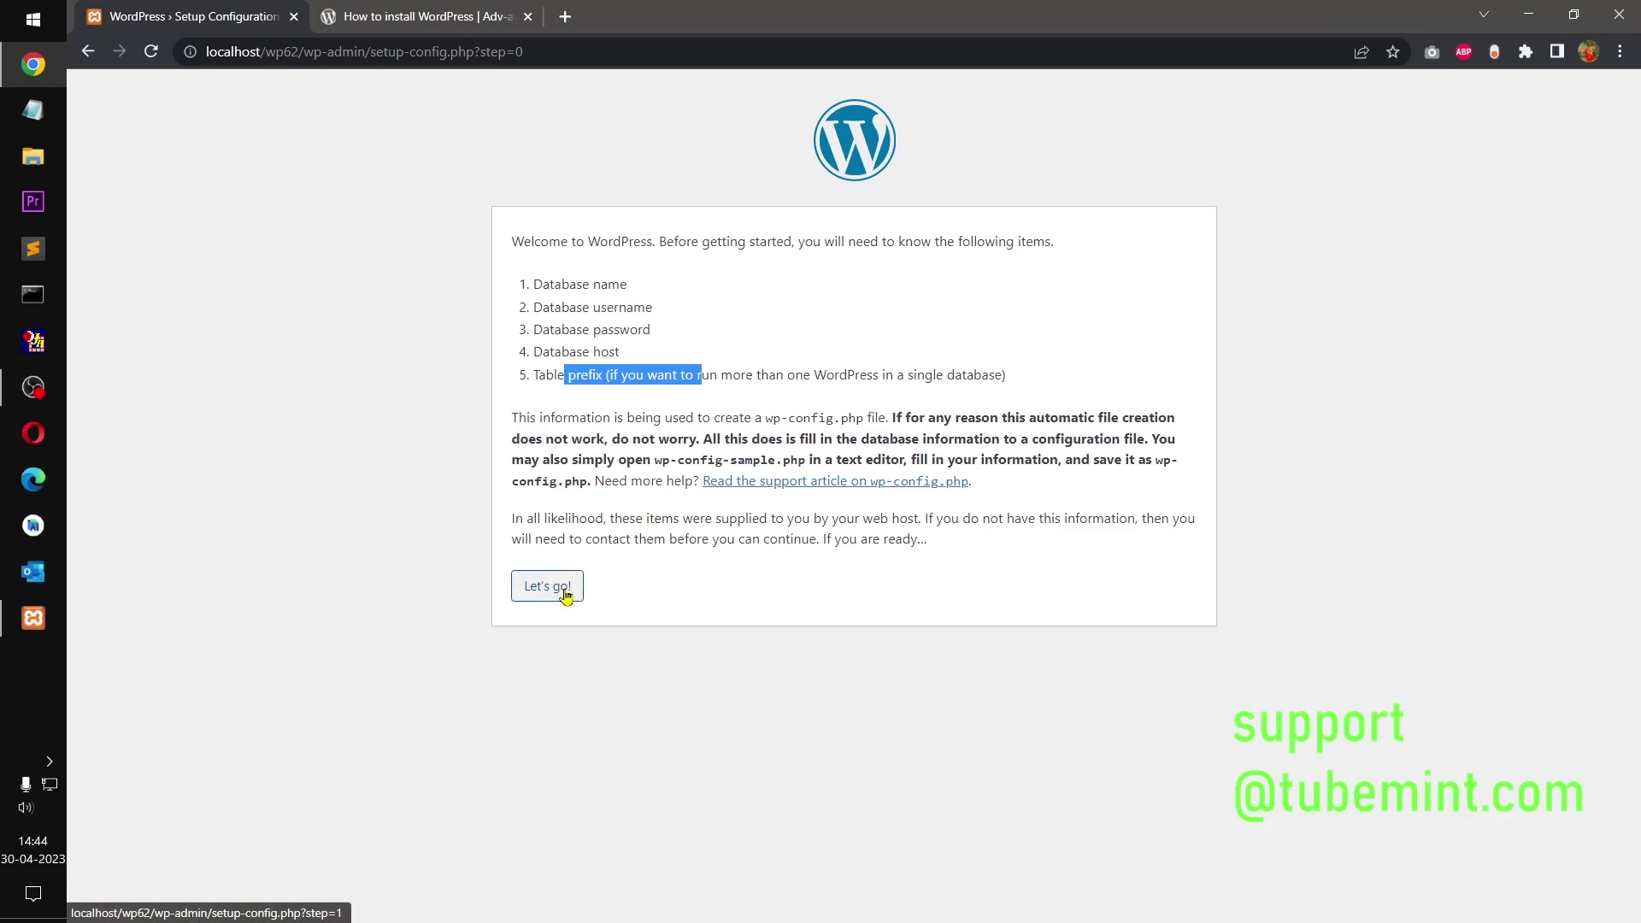
left_click(565, 596)
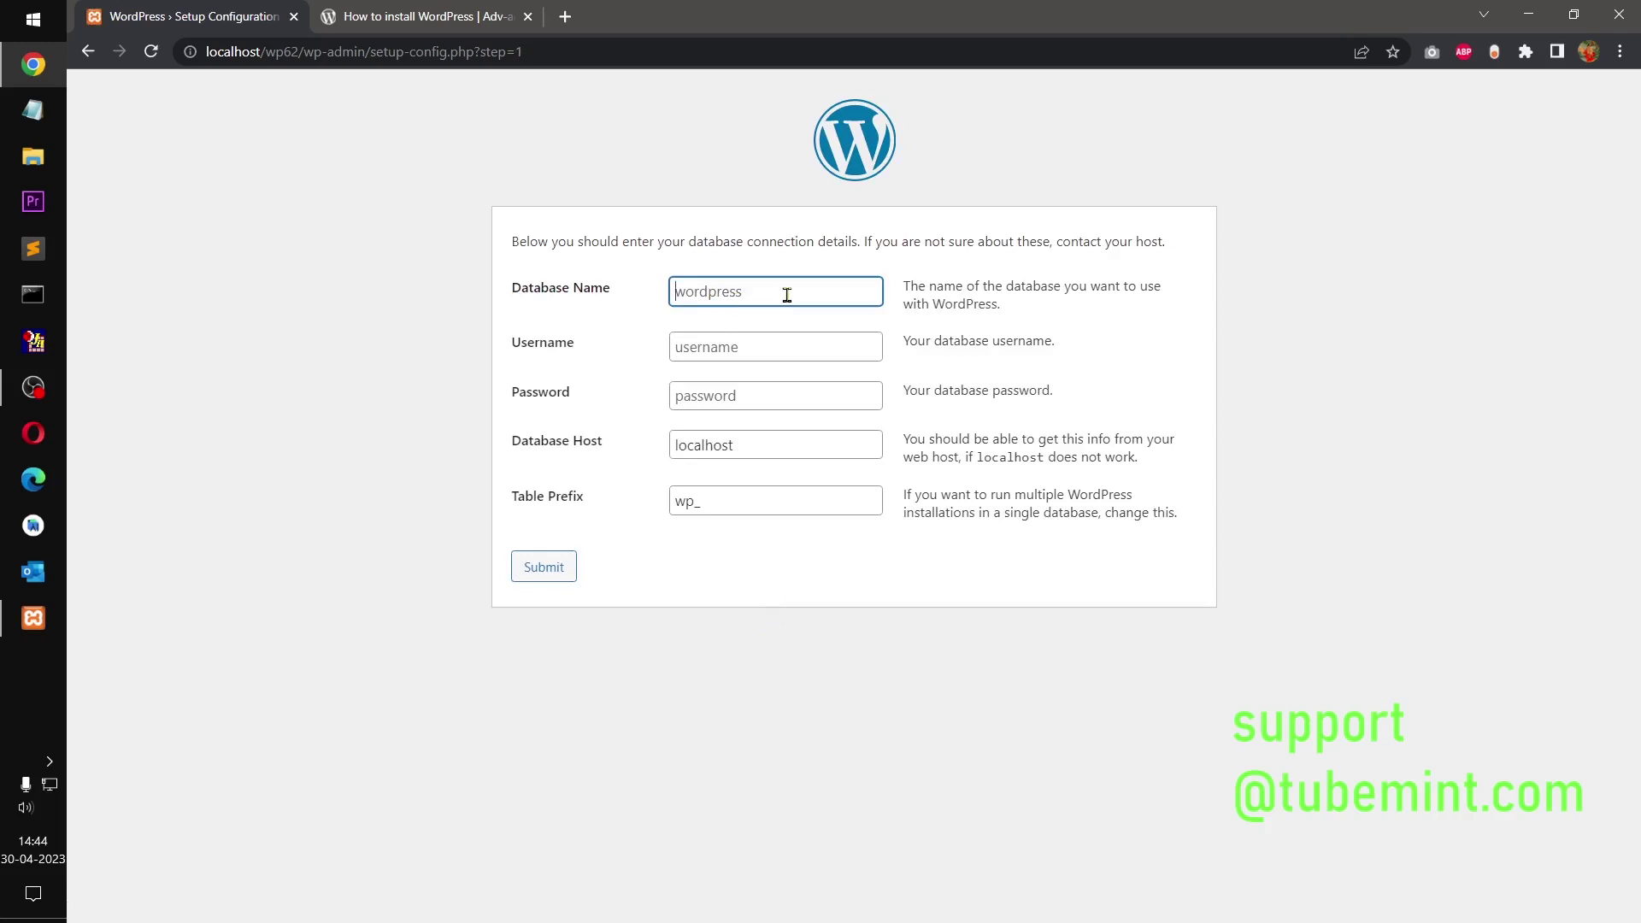
Step: Enter database wp62 and user root with a blank password, keeping localhost and wp_, and submit
type("wp")
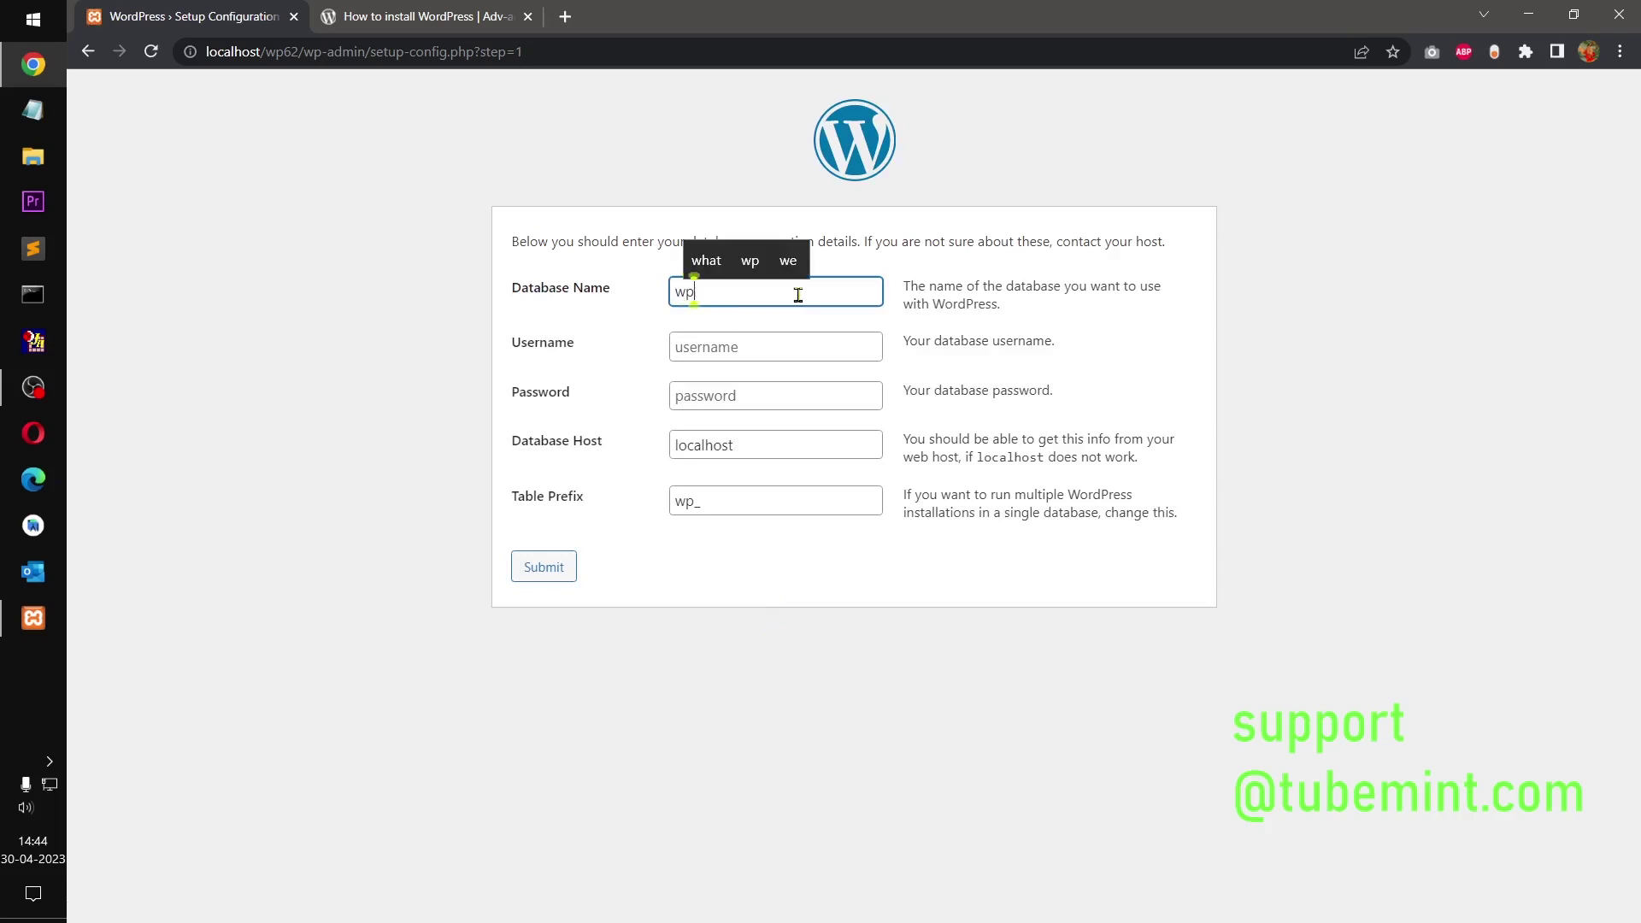
type("62")
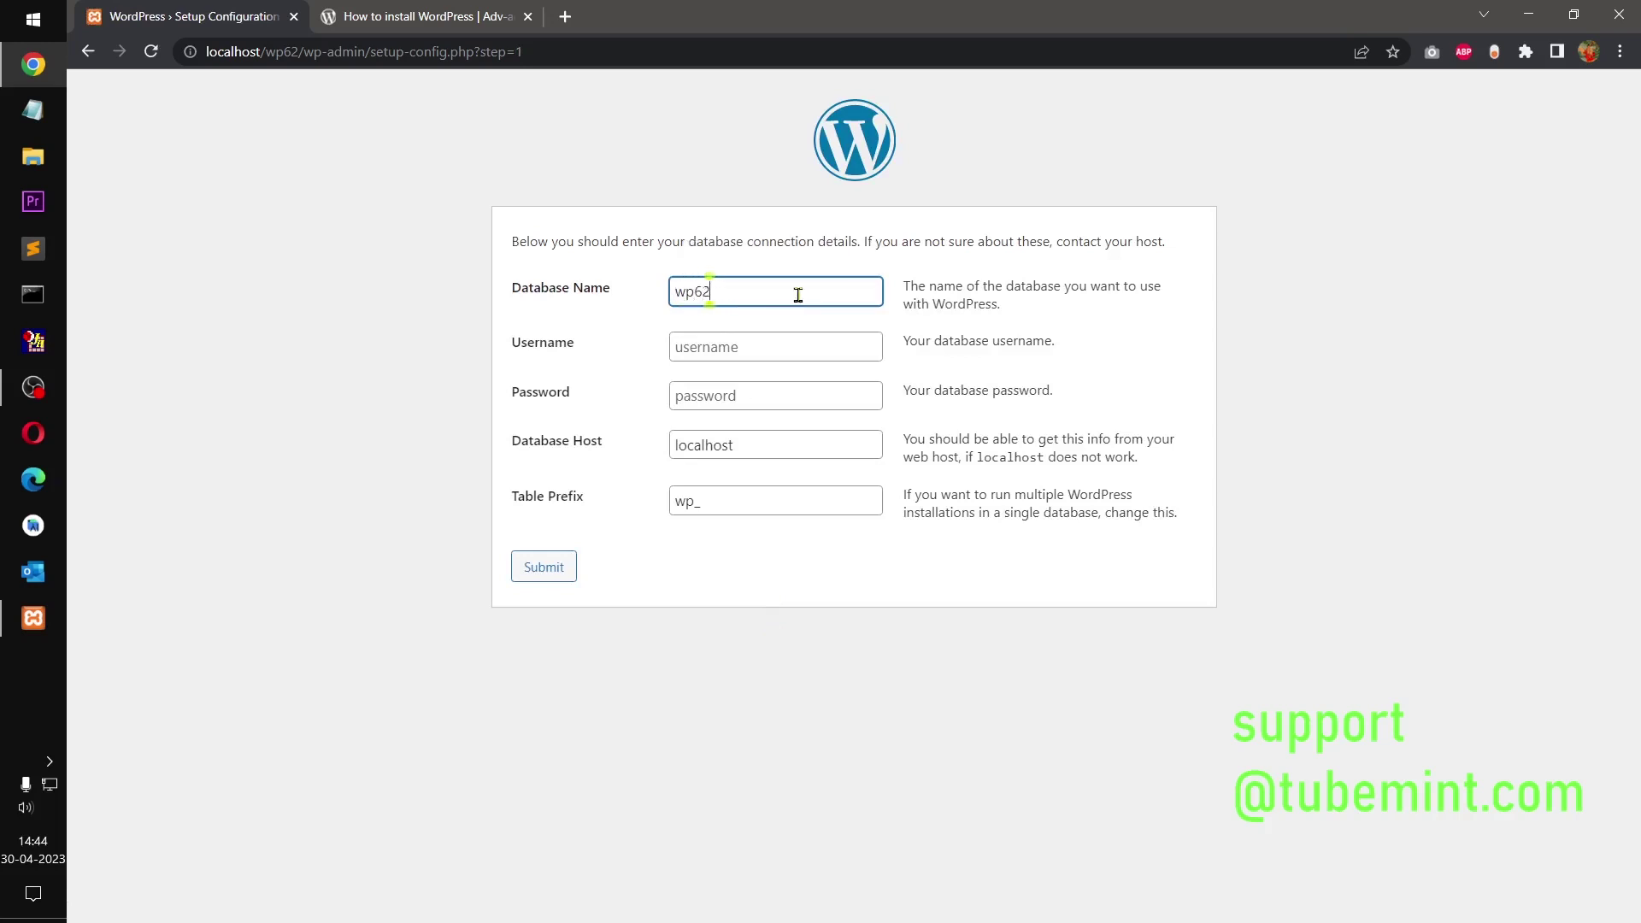
left_click(760, 351)
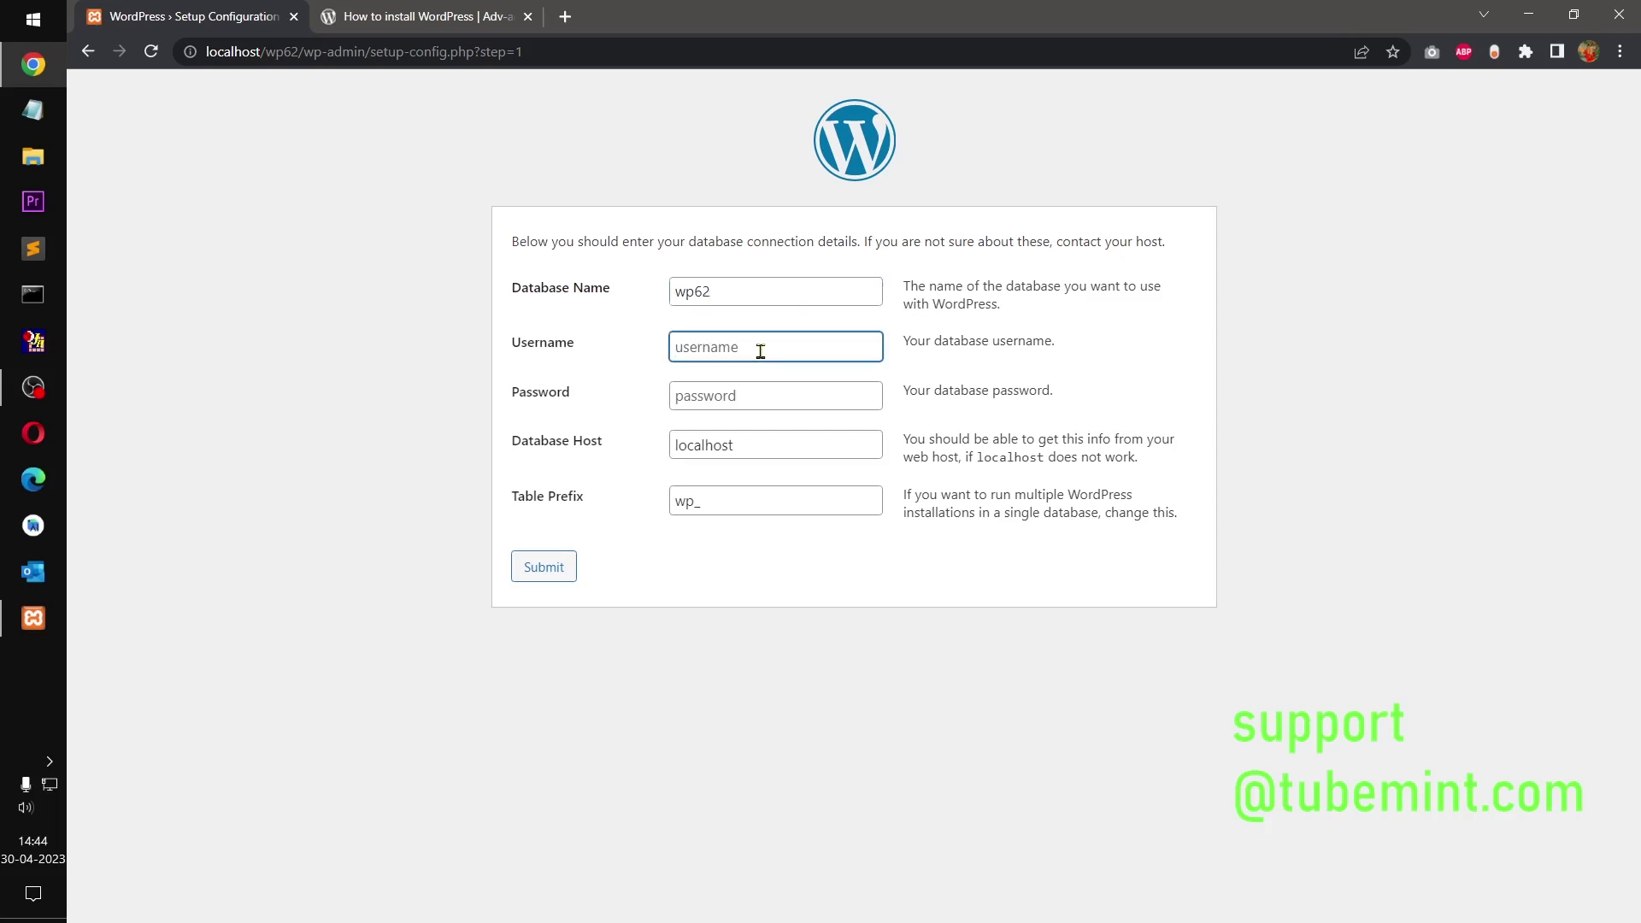
type("root")
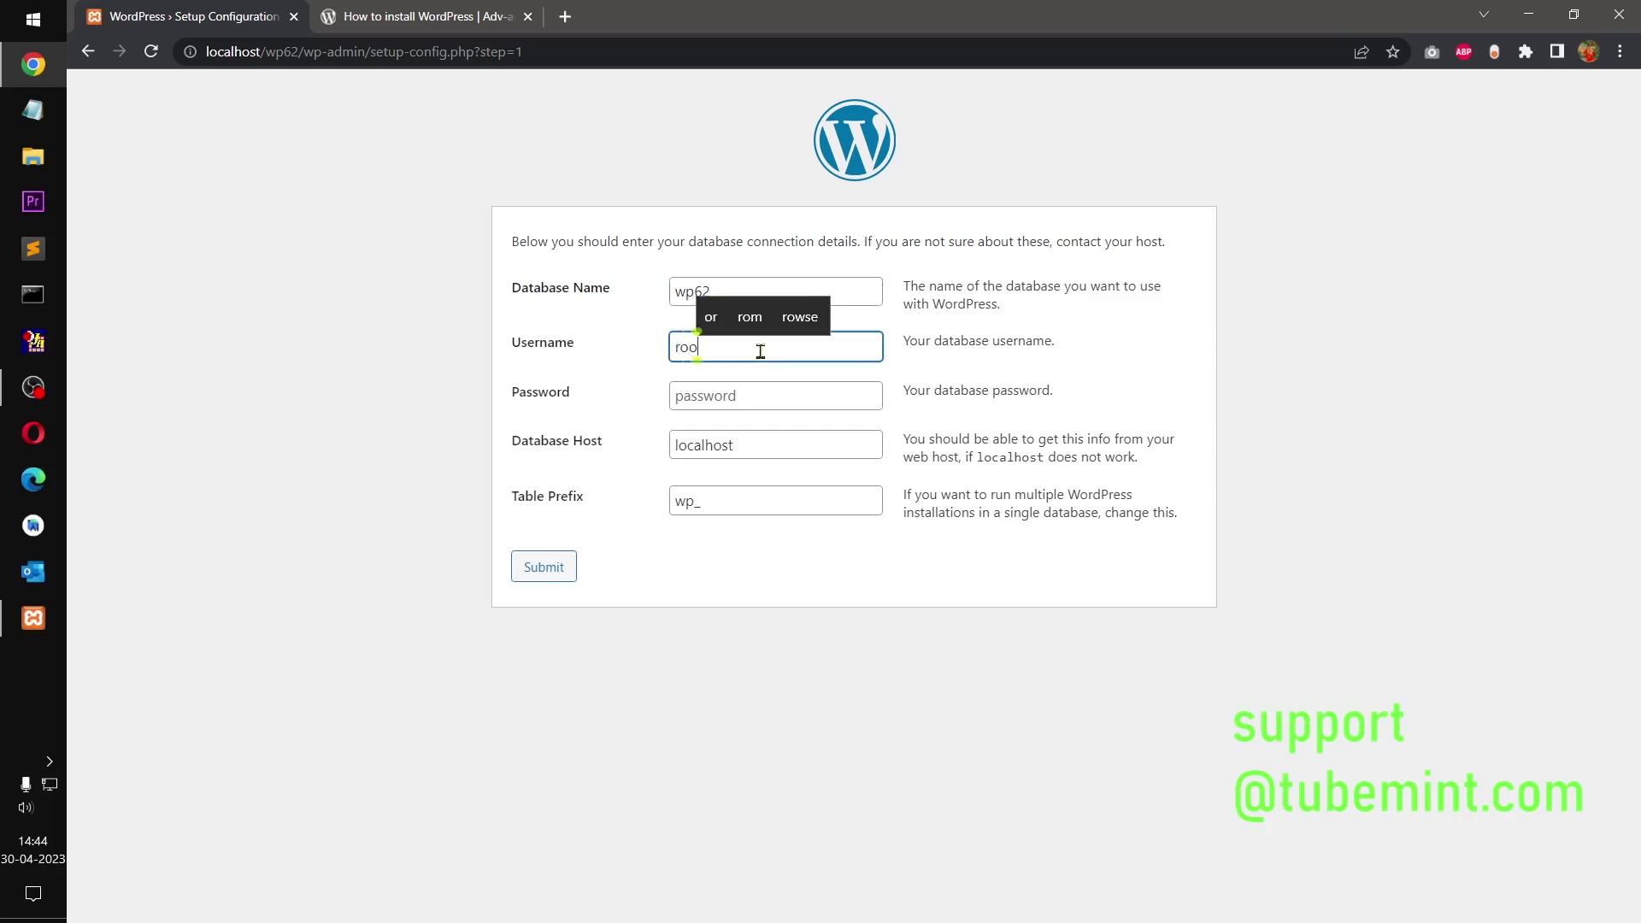
left_click(749, 402)
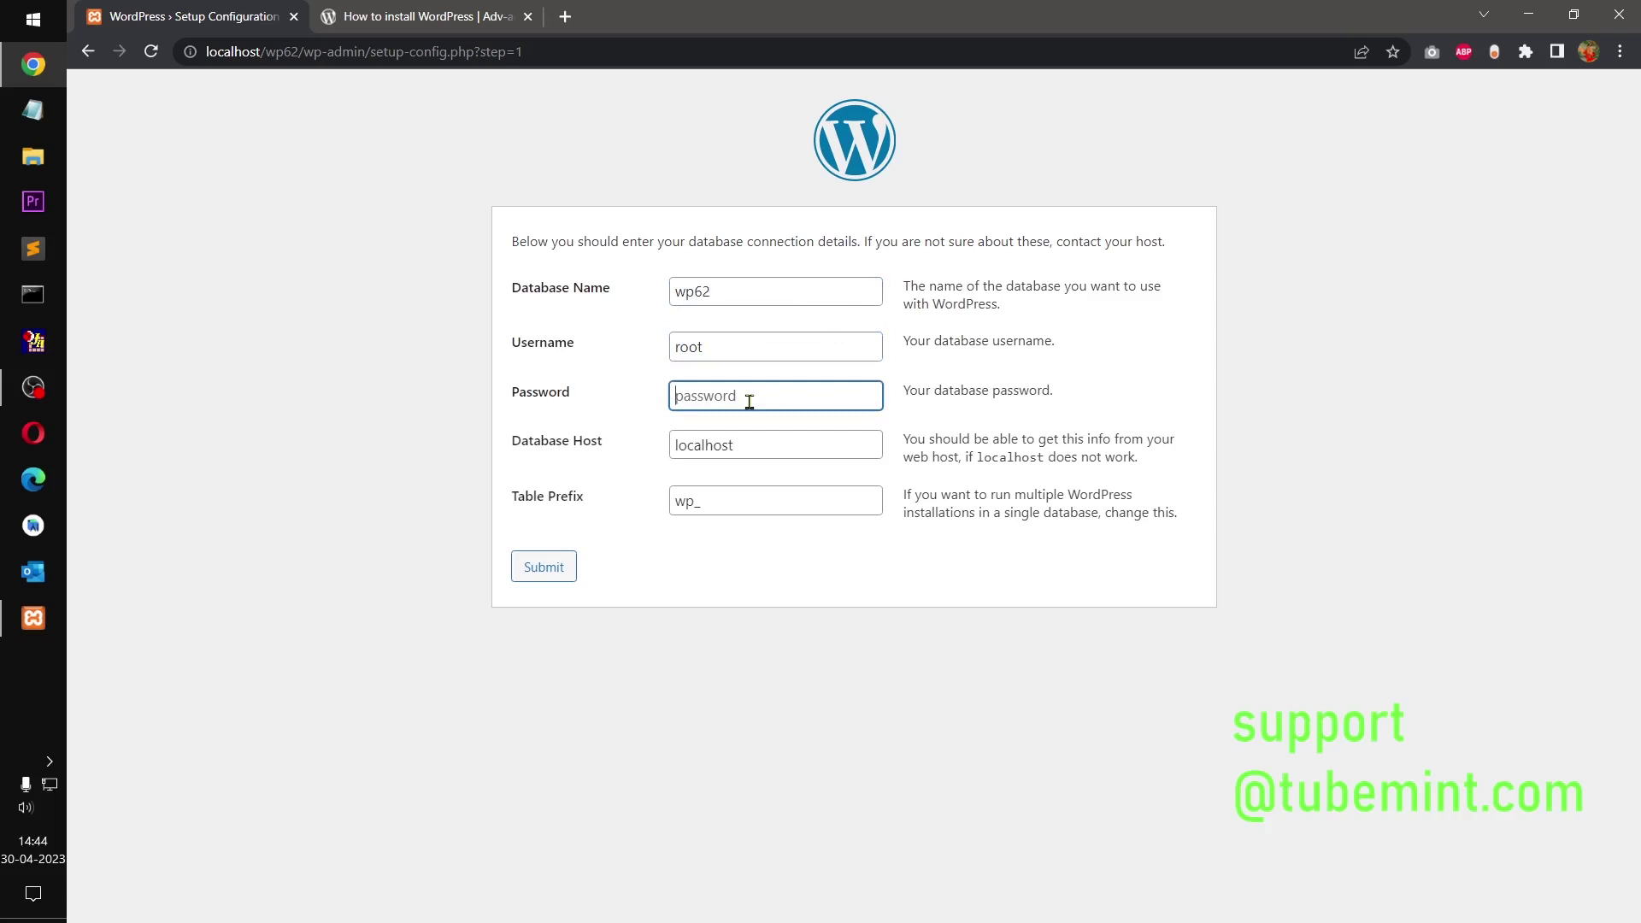
left_click(736, 444)
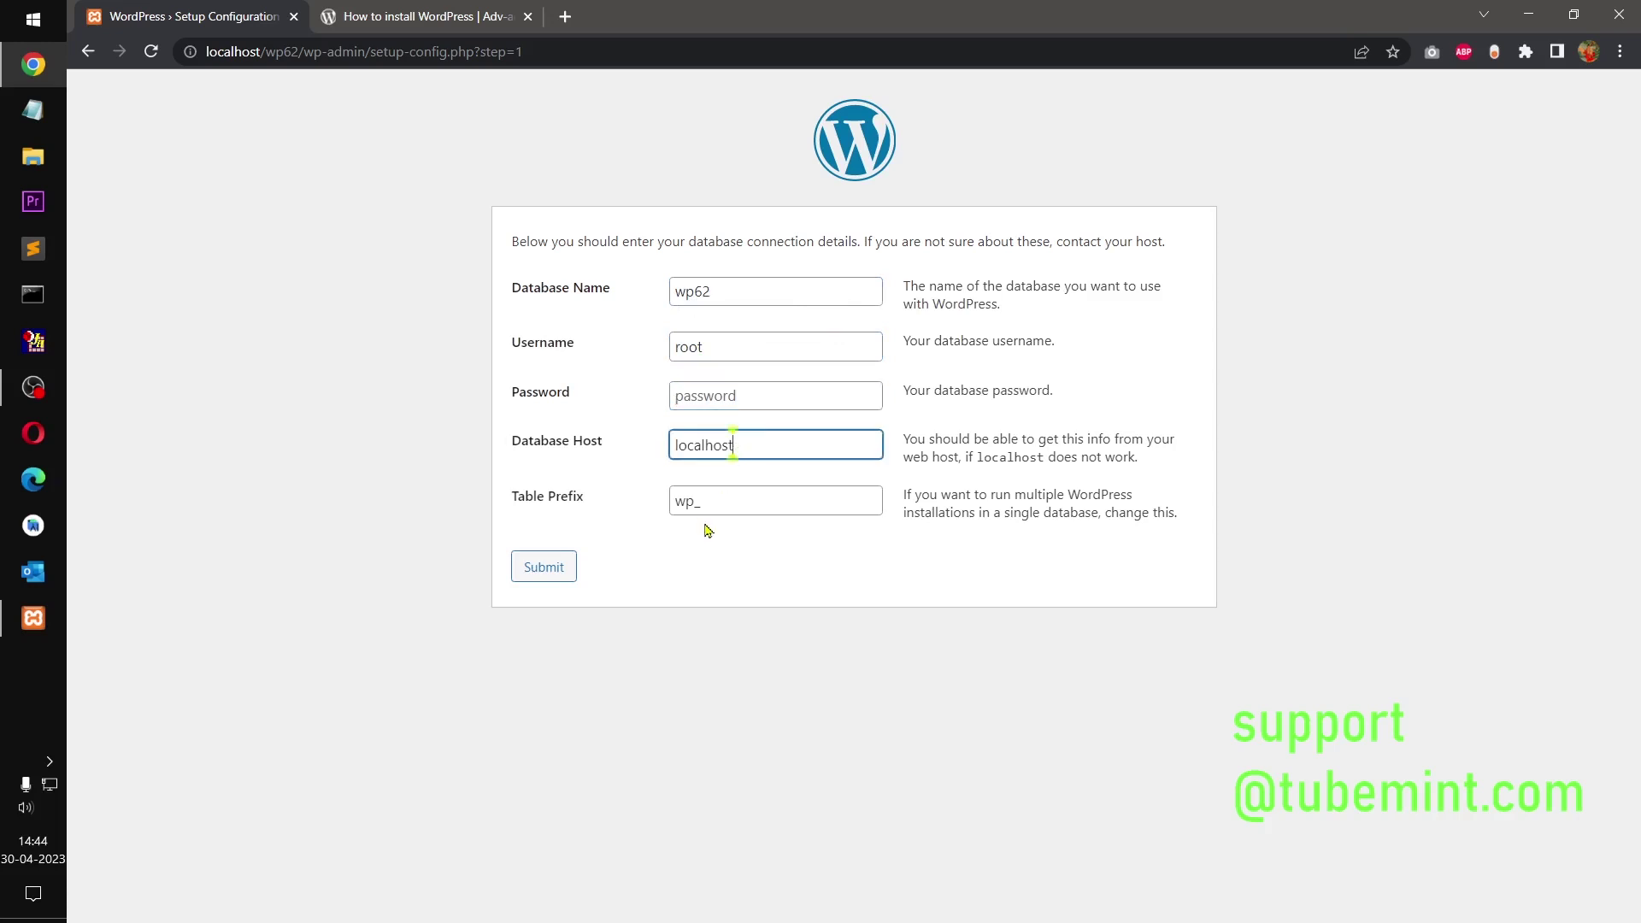
left_click_drag(695, 502, 676, 505)
left_click(717, 580)
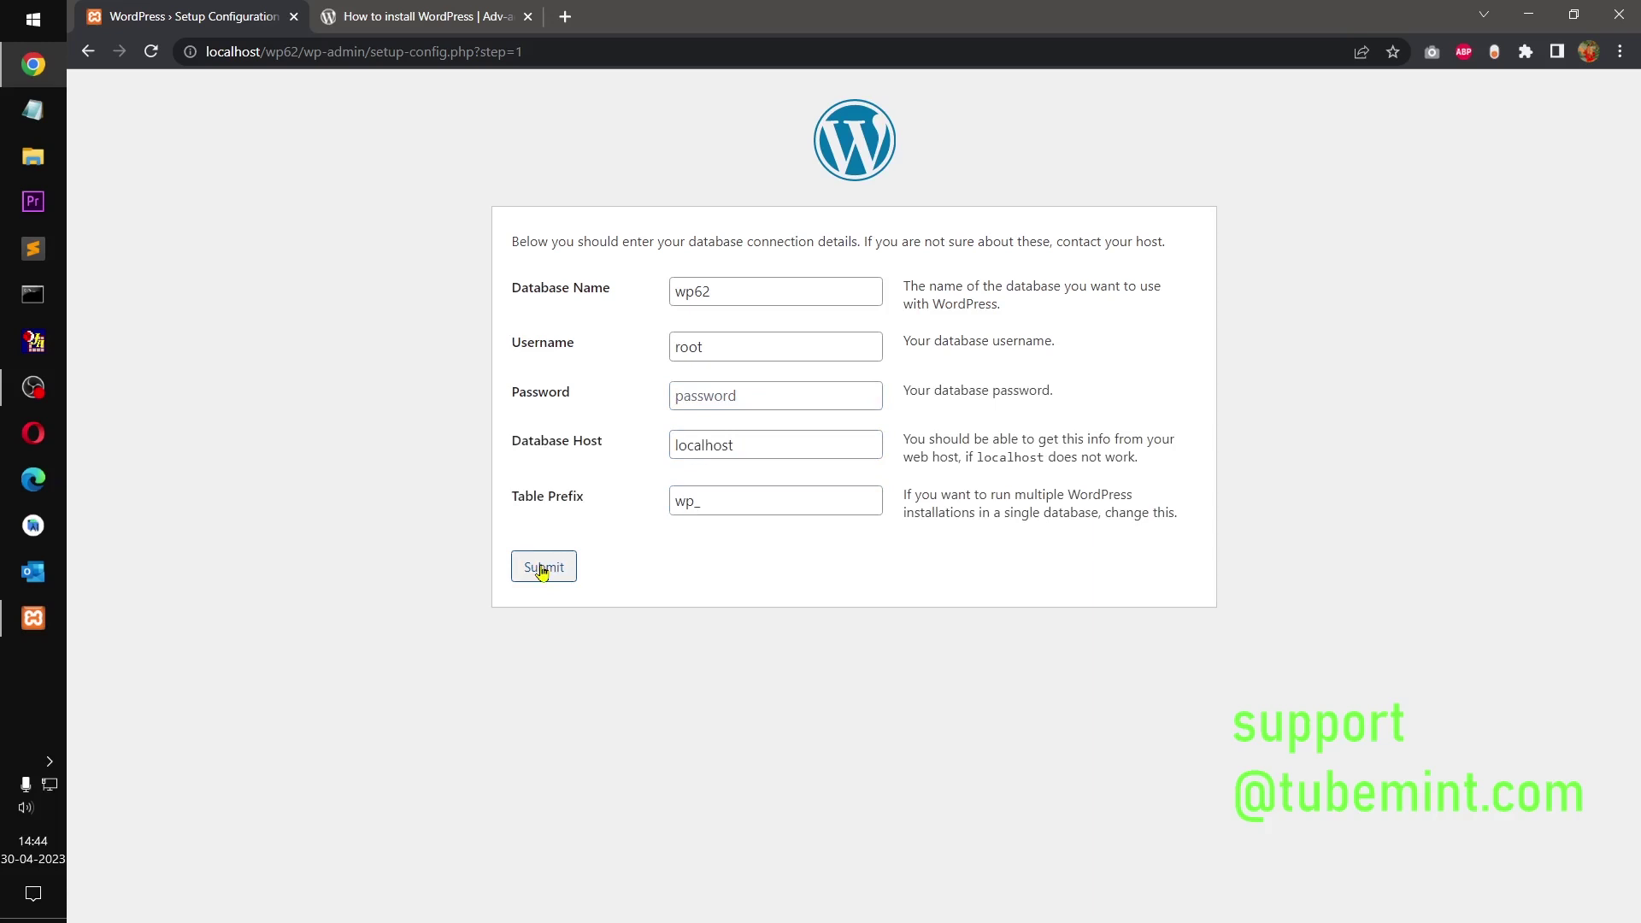
left_click(700, 400)
left_click(529, 580)
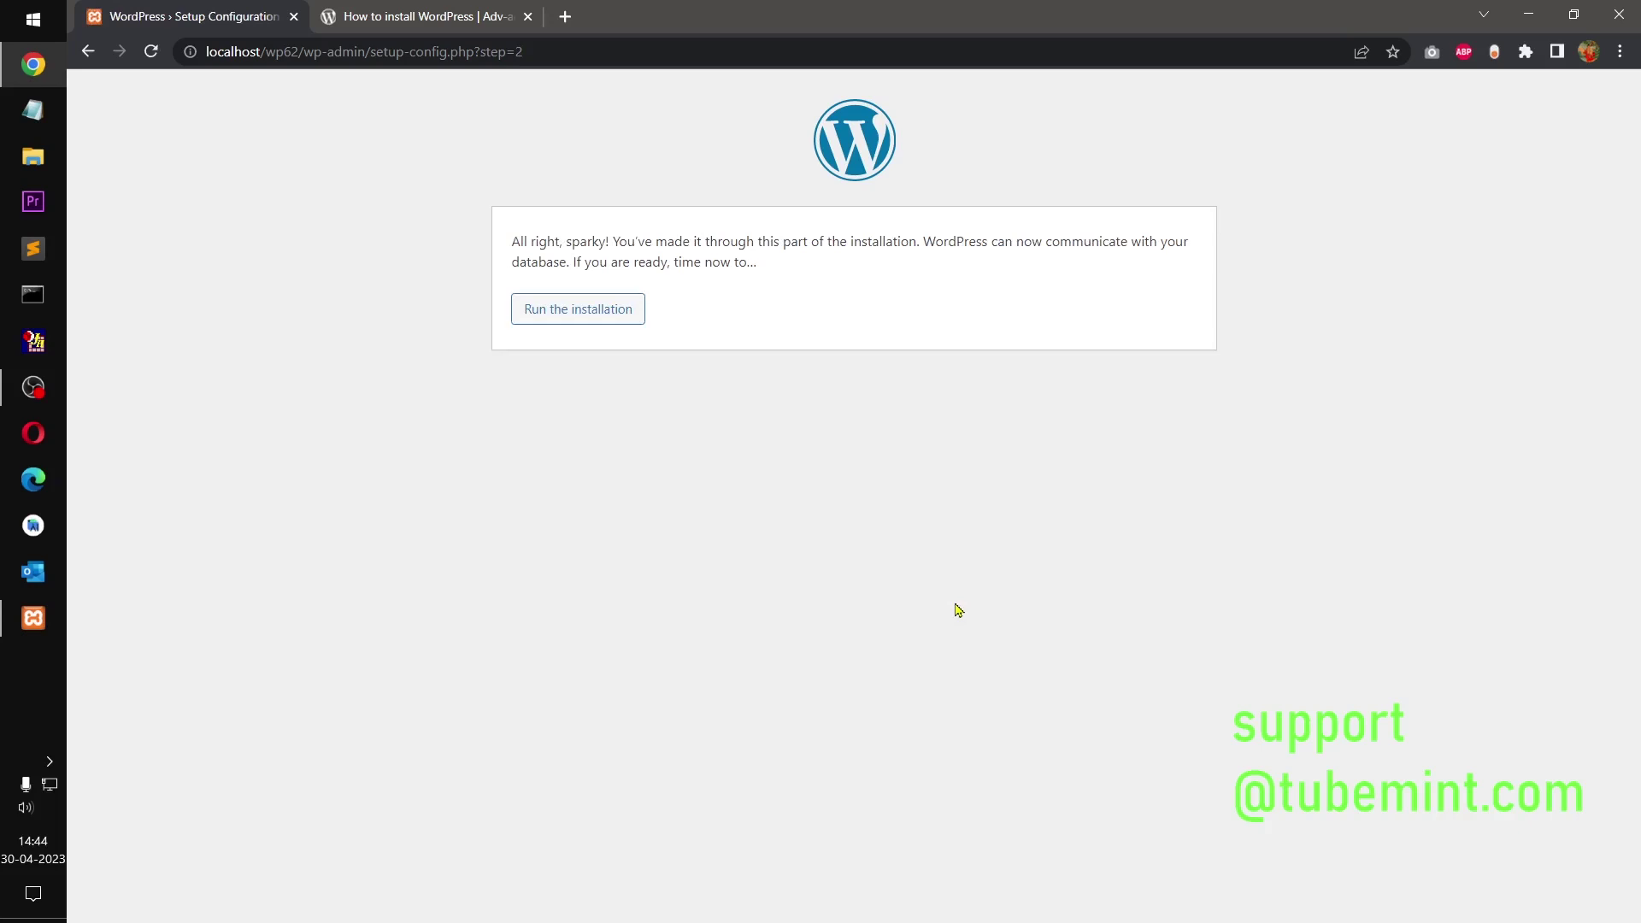
Step: Run the installer and enter site title WP62 with admin username 62
left_click(589, 322)
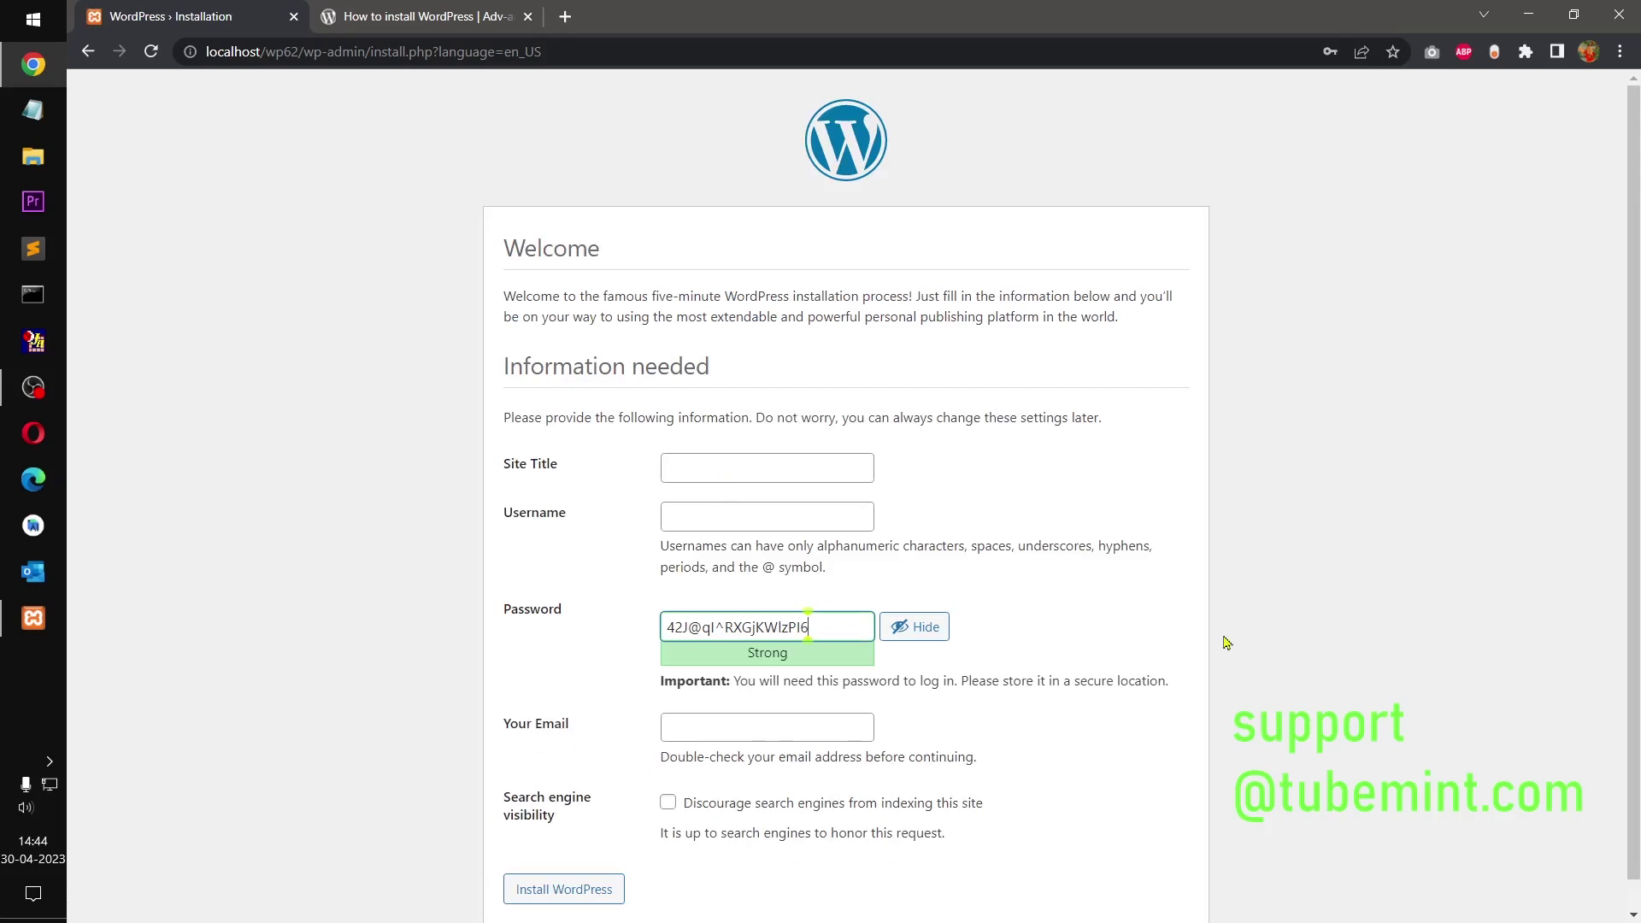
left_click(693, 464)
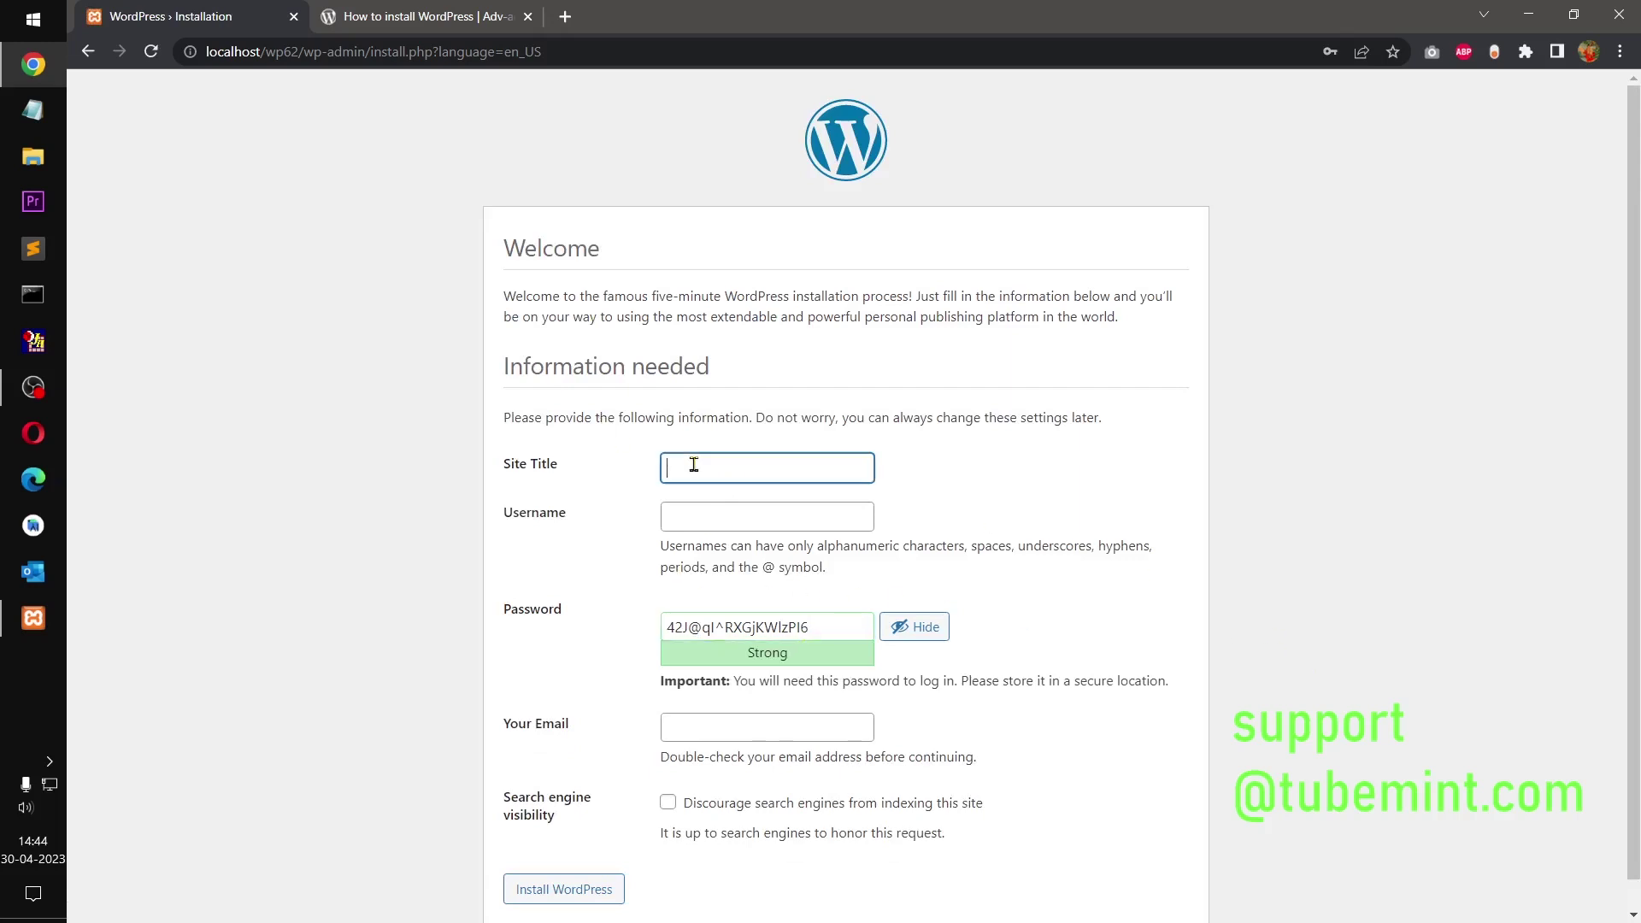
type("WP62")
key("Tab")
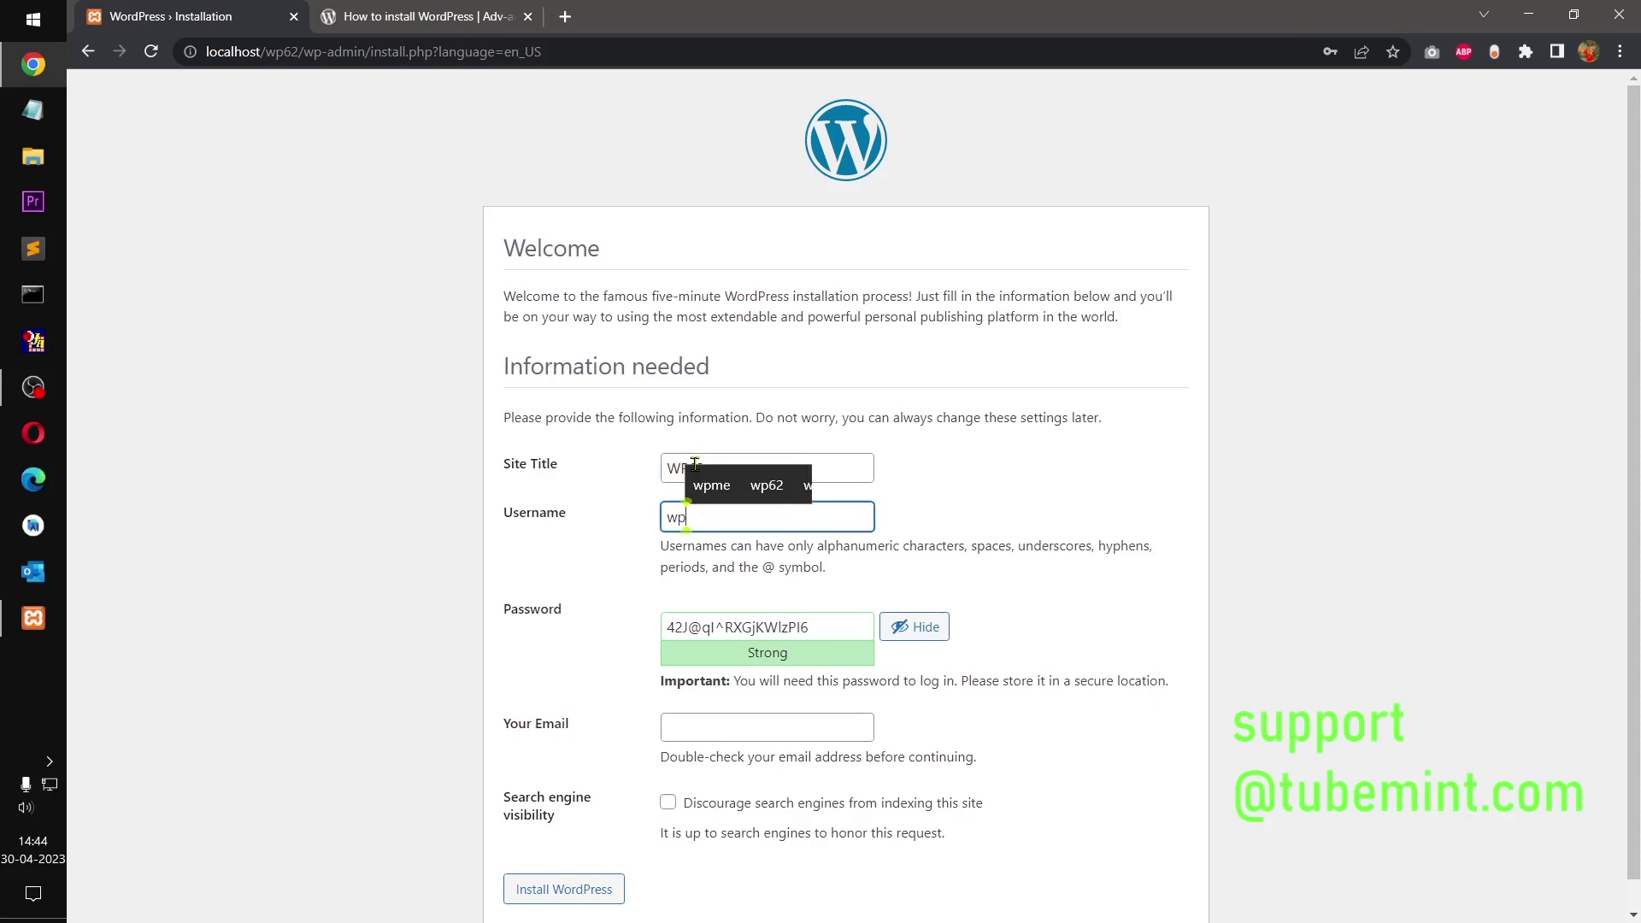
type("62")
key("Tab")
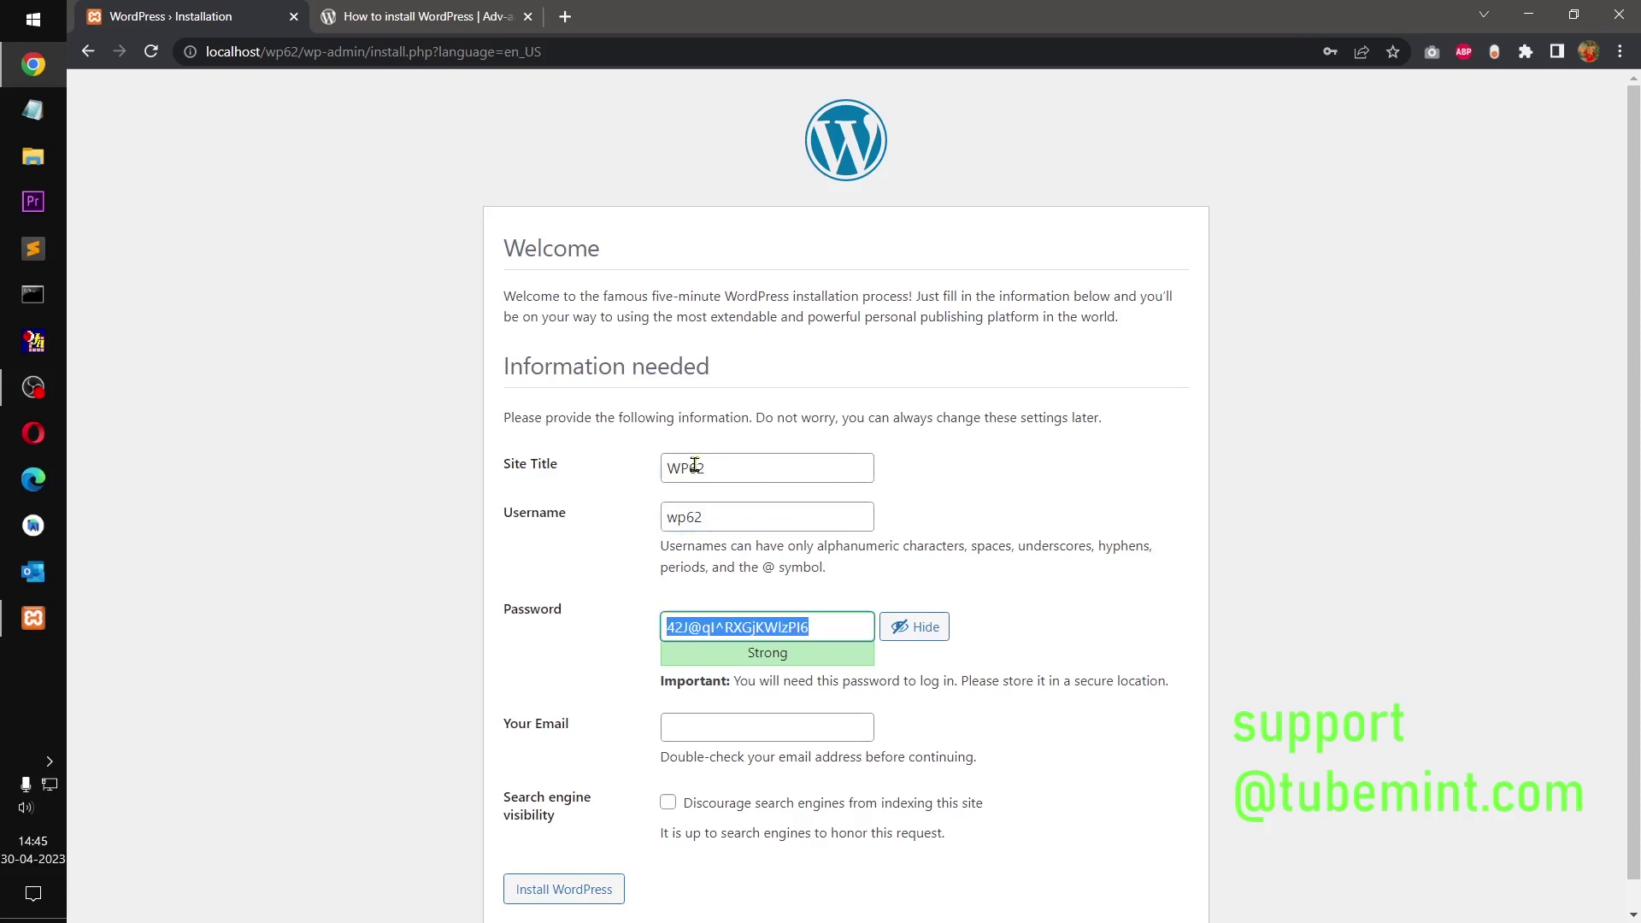
Step: Enter the admin password, confirm the weak password, fill in the admin e-mail, and install WordPress
type("wp")
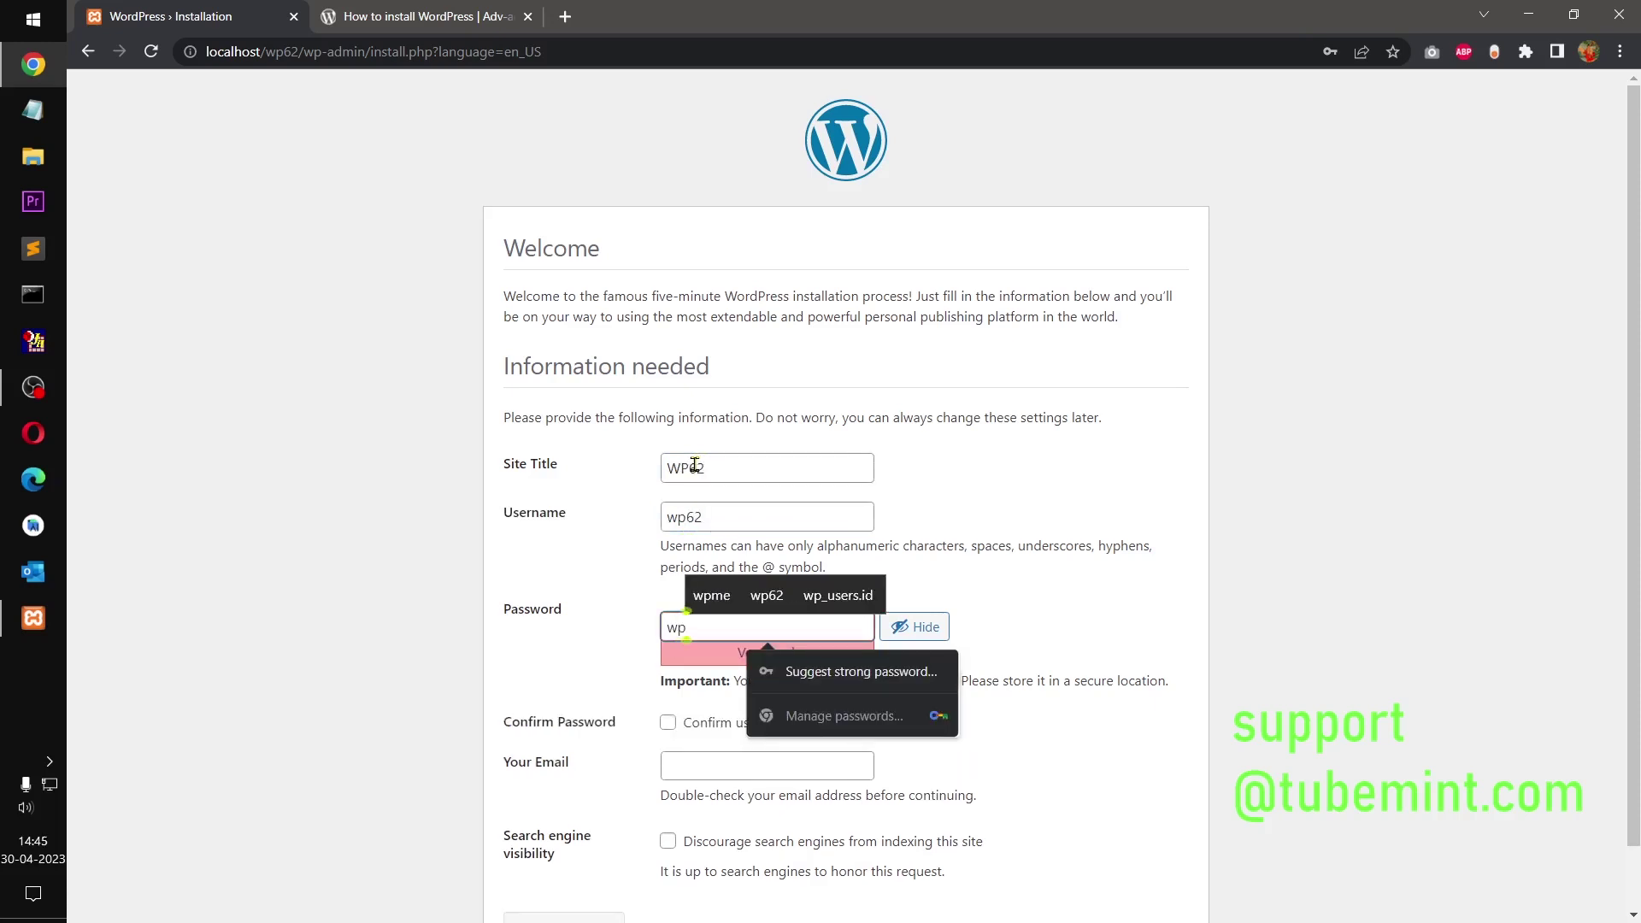
type("62")
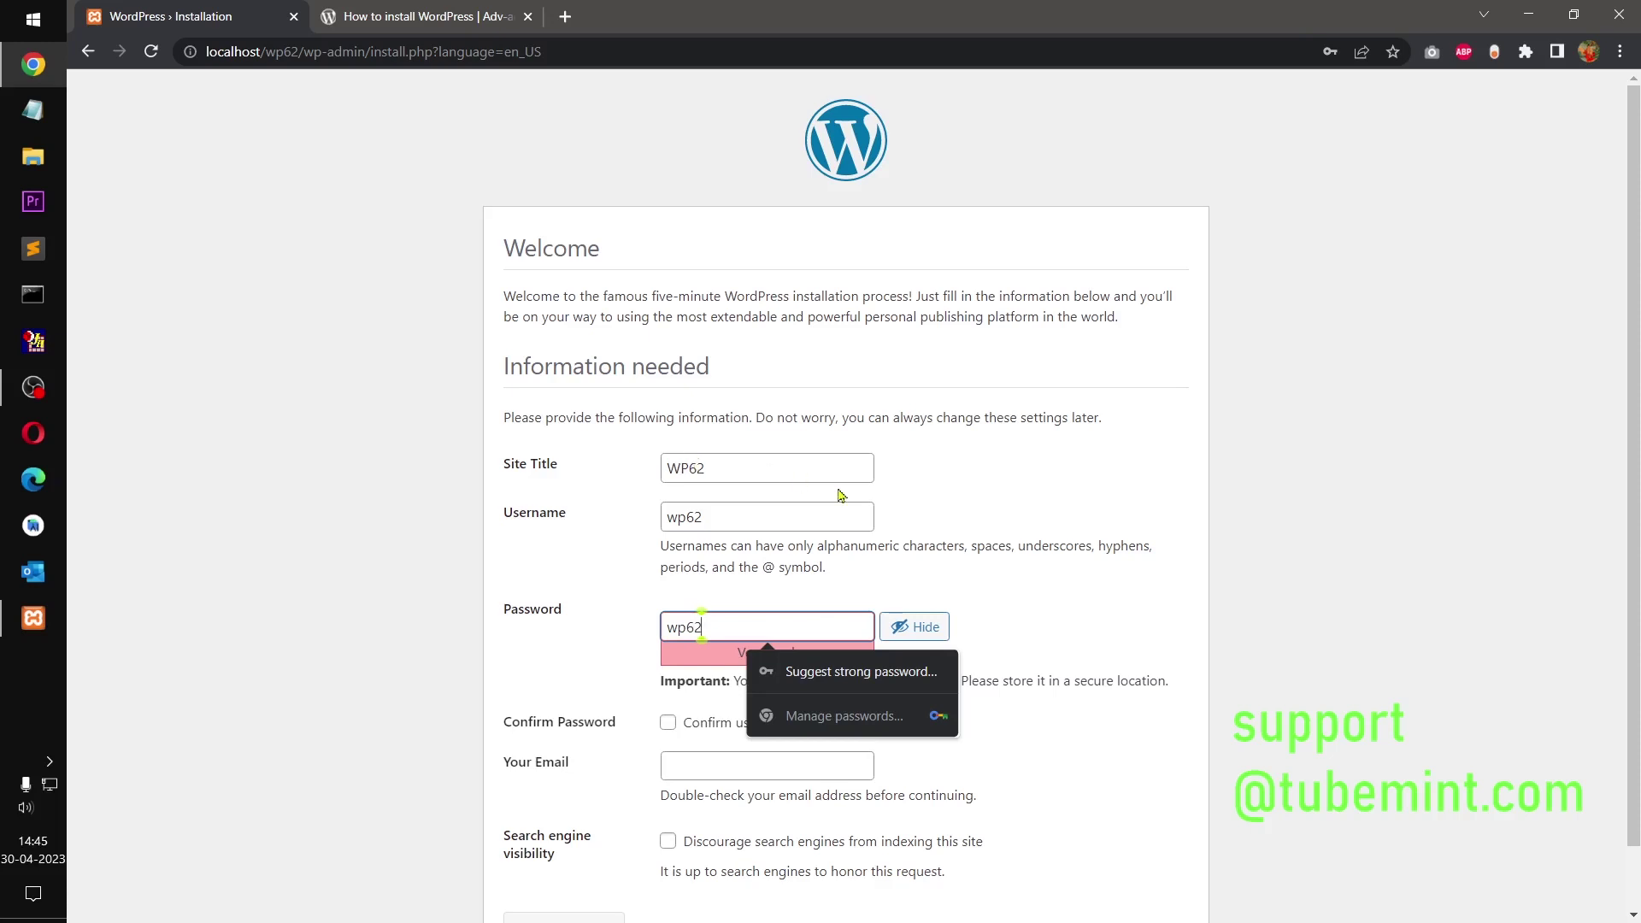
left_click(1108, 609)
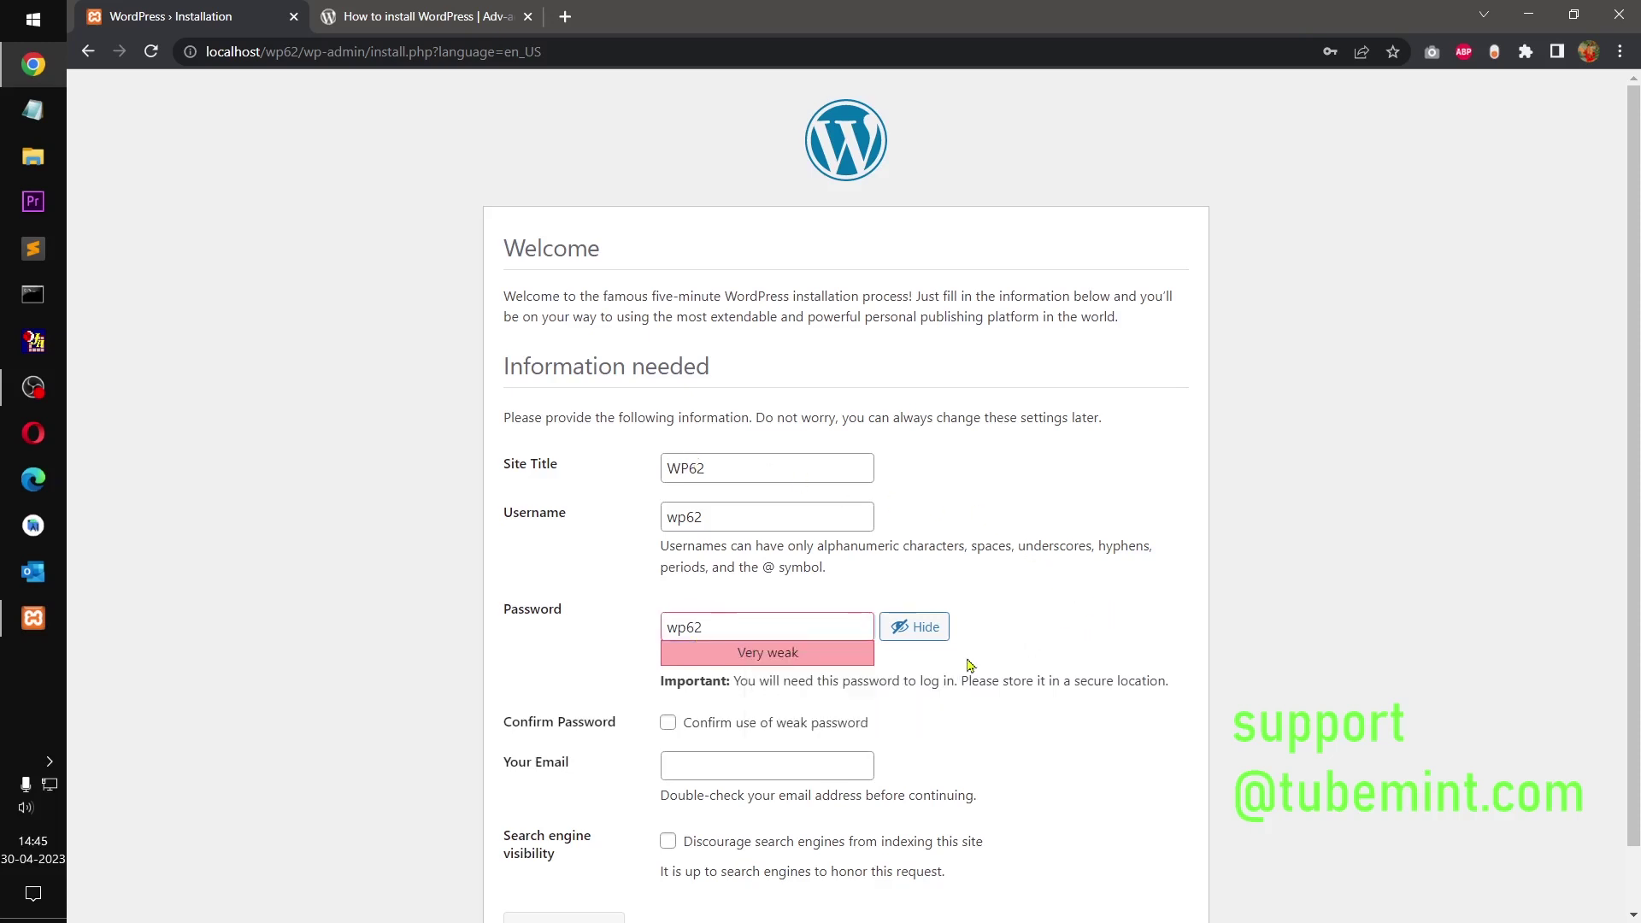
left_click(827, 724)
left_click(788, 766)
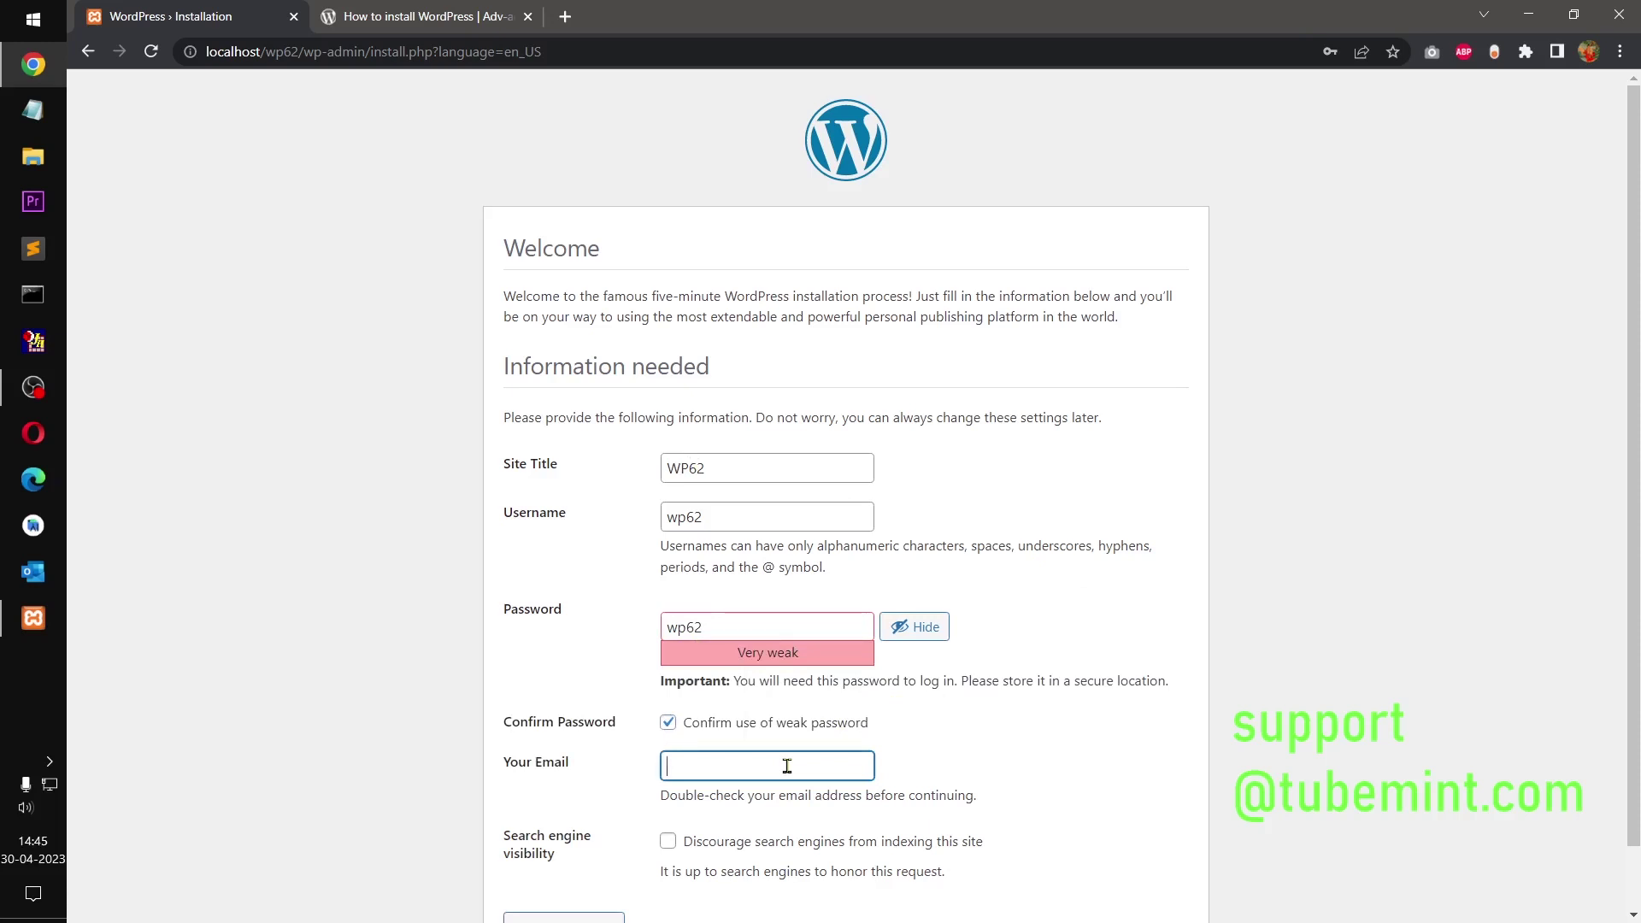
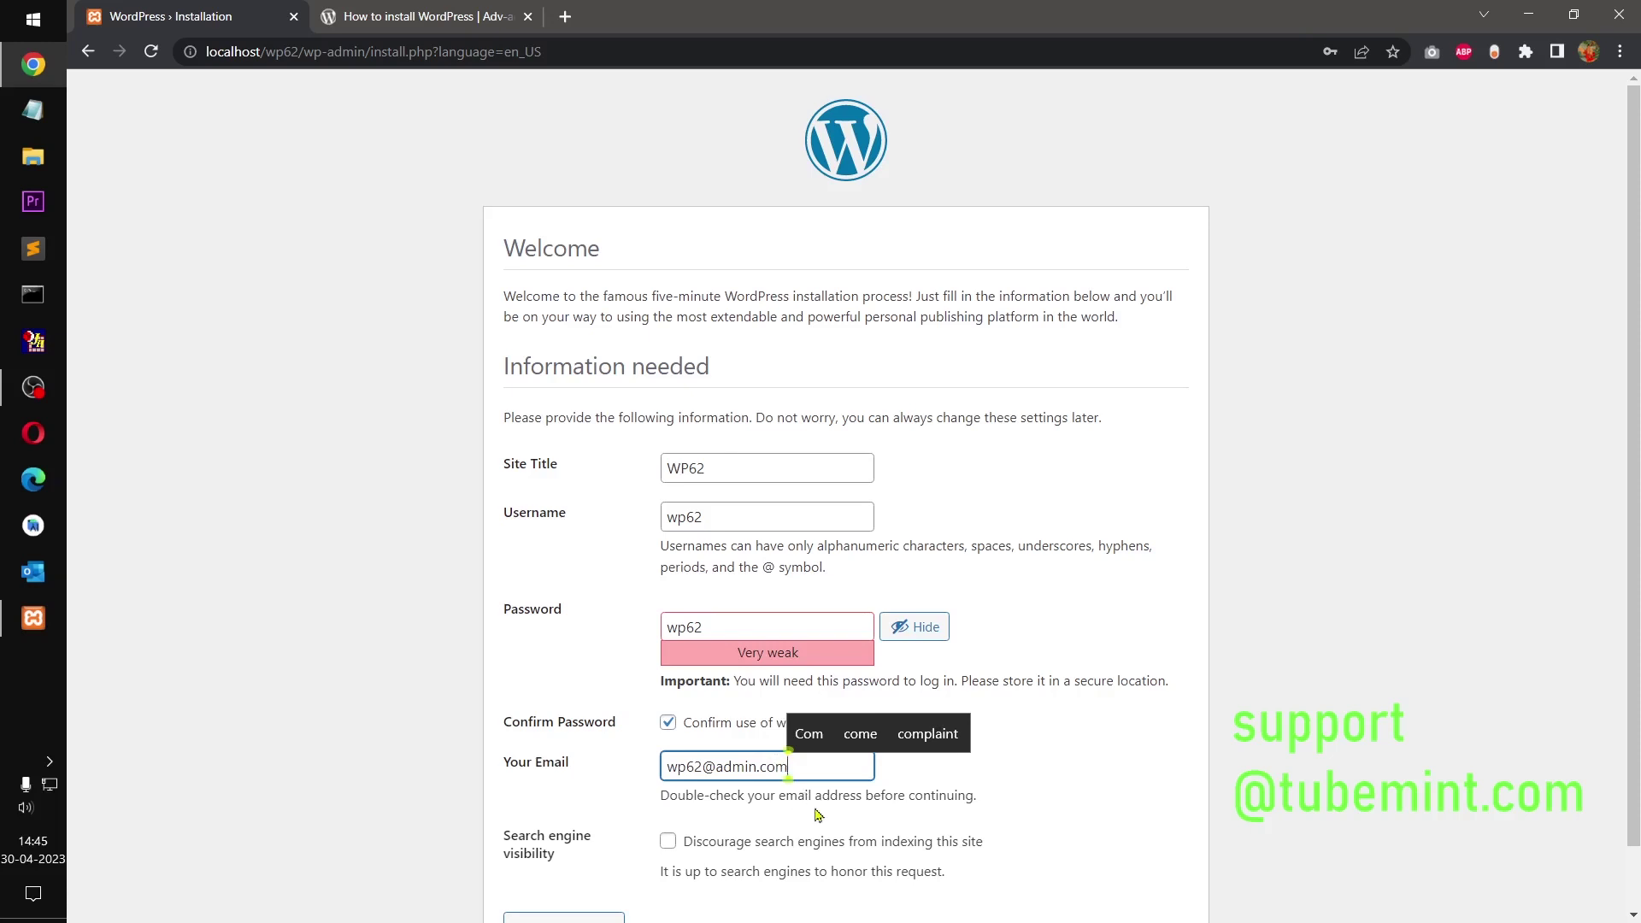
scroll(1636, 502, "down", 1)
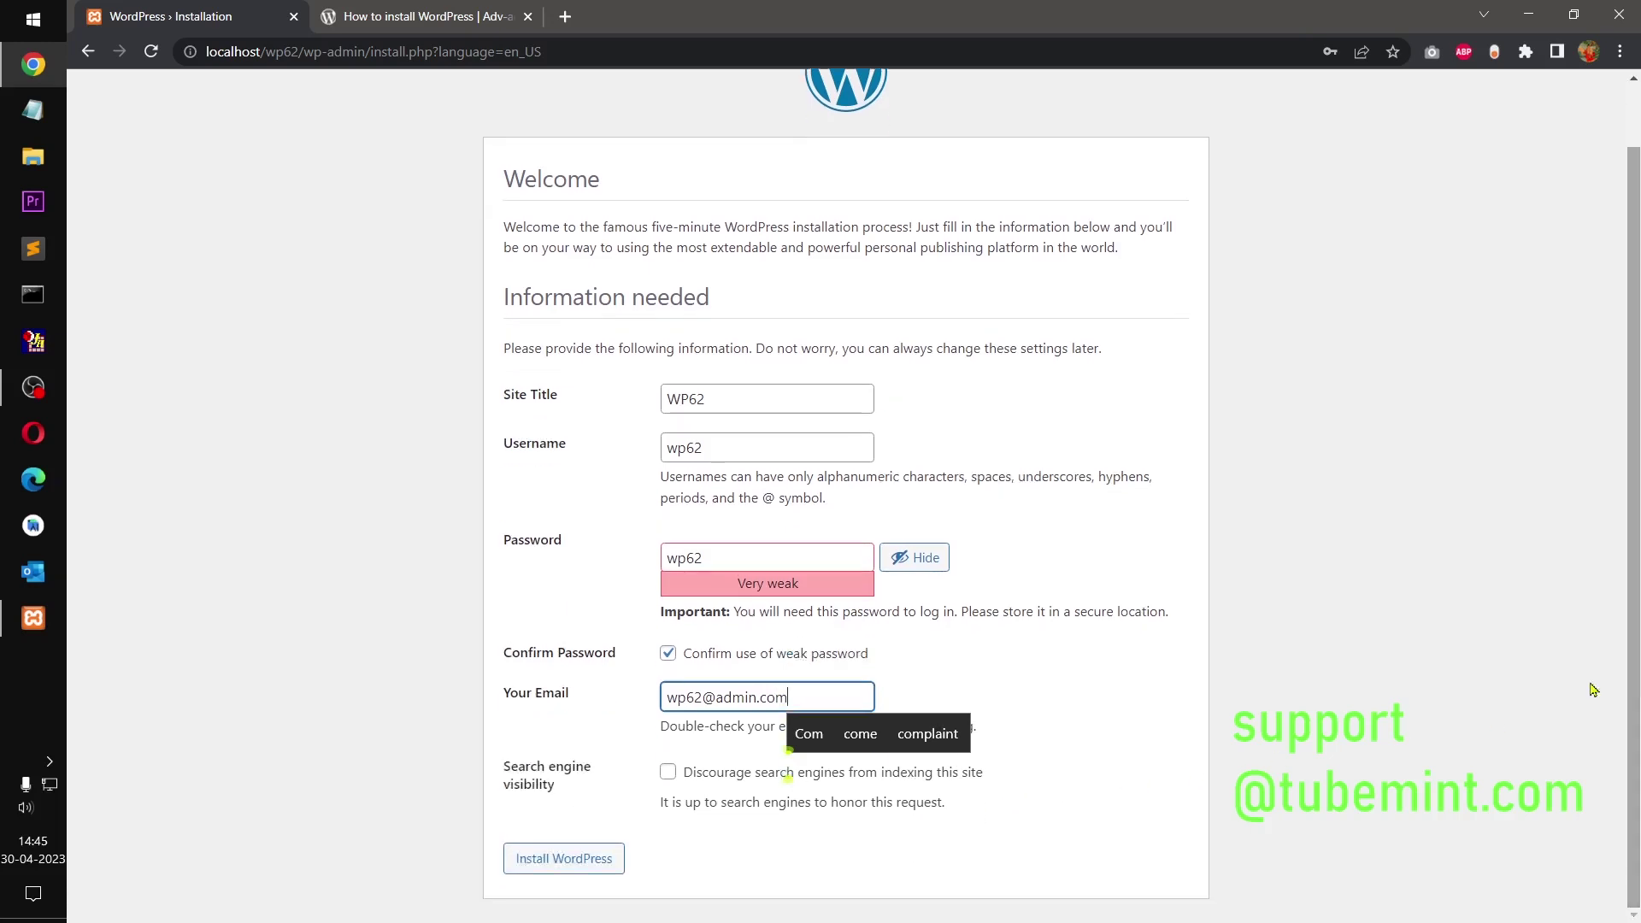
left_click(593, 865)
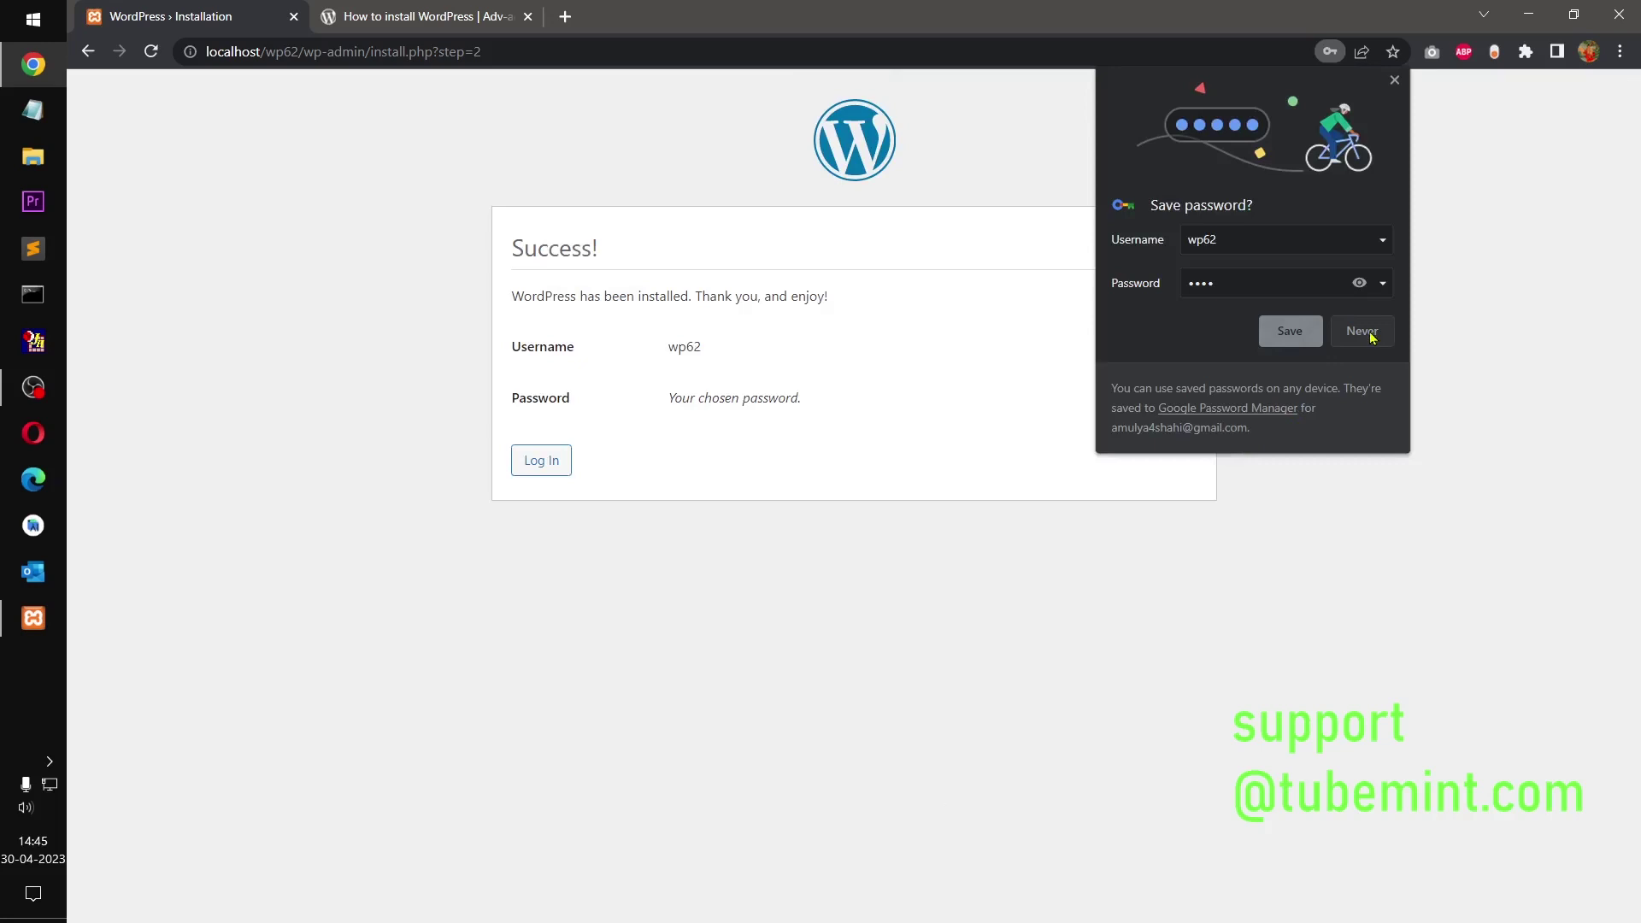
Step: Decline Chrome's password saving, then log in as the admin with Remember Me ticked
left_click(1371, 338)
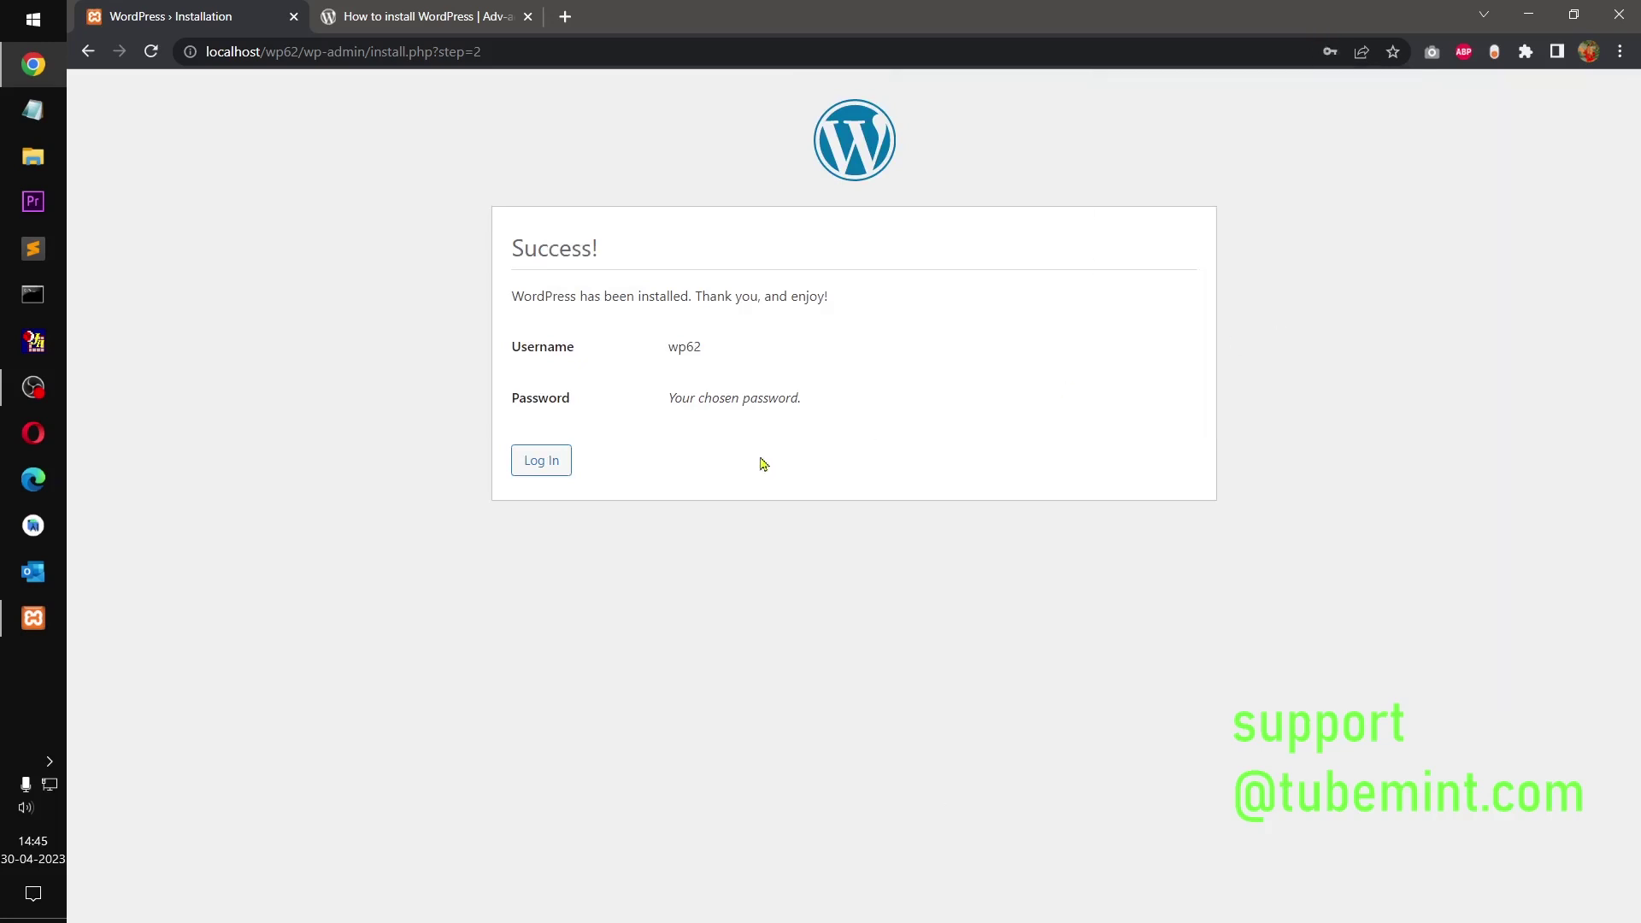
left_click(553, 467)
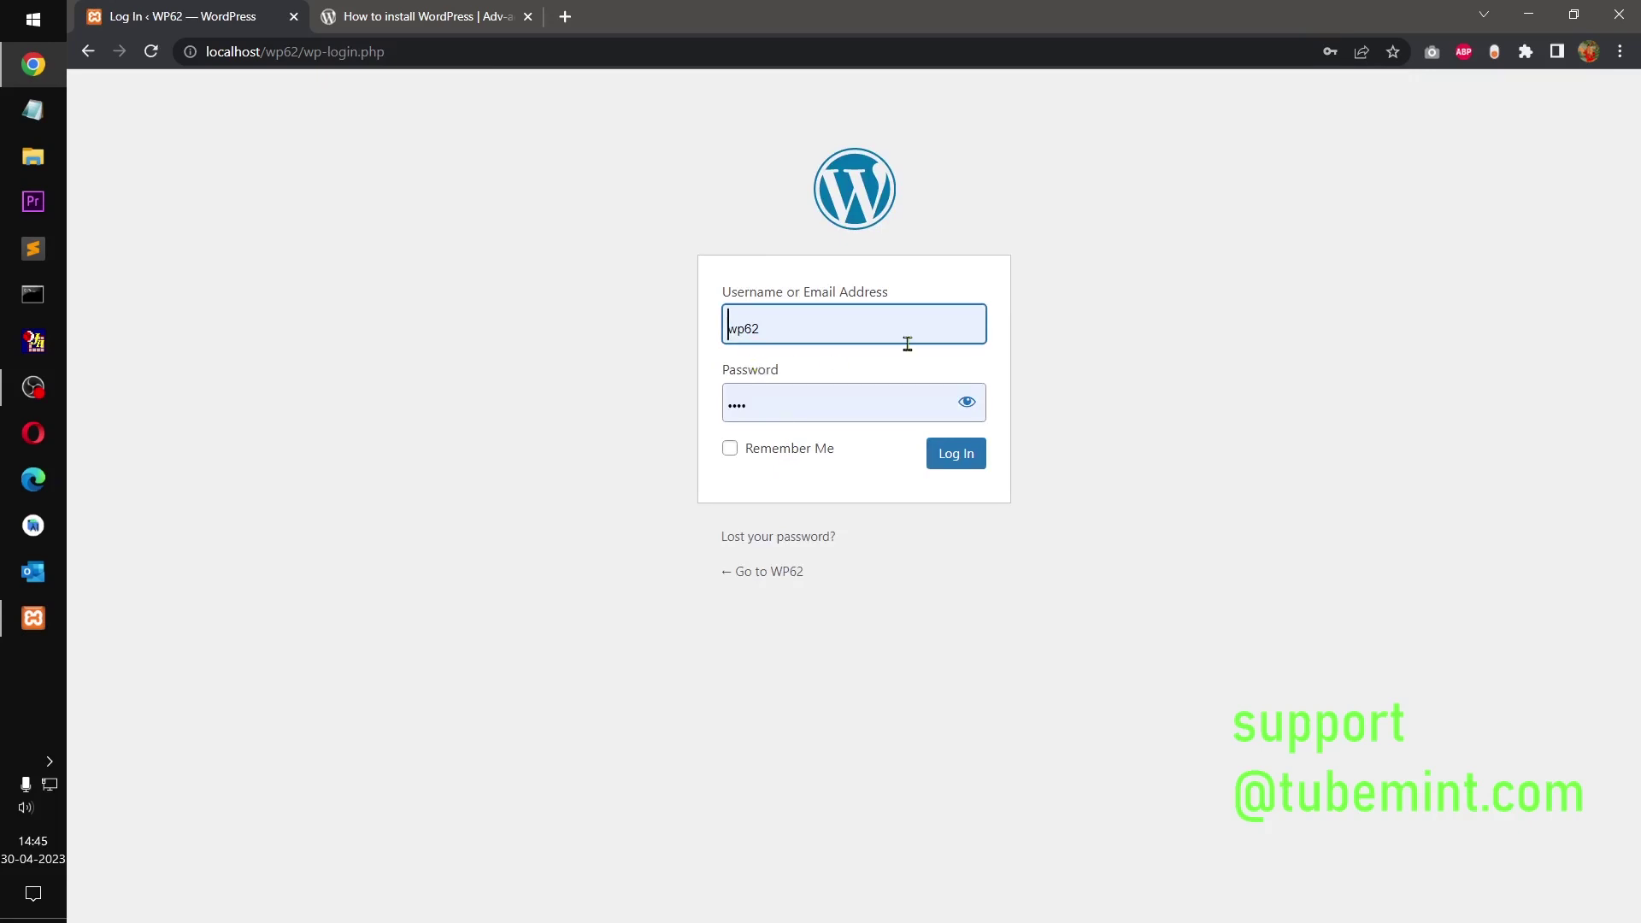
left_click(966, 402)
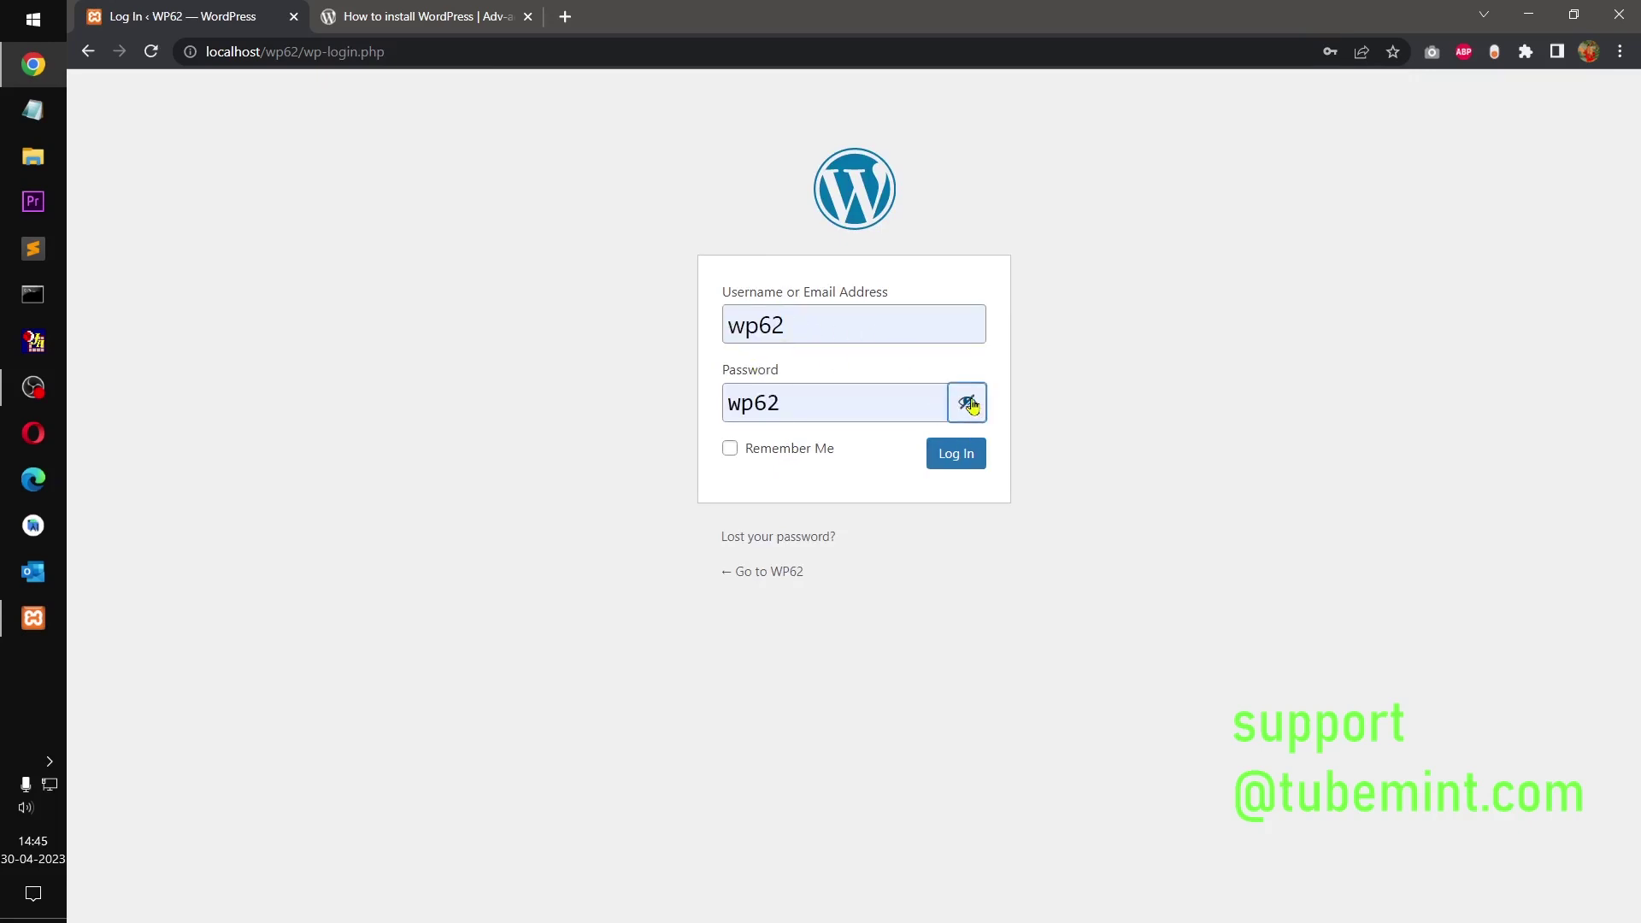
left_click(787, 452)
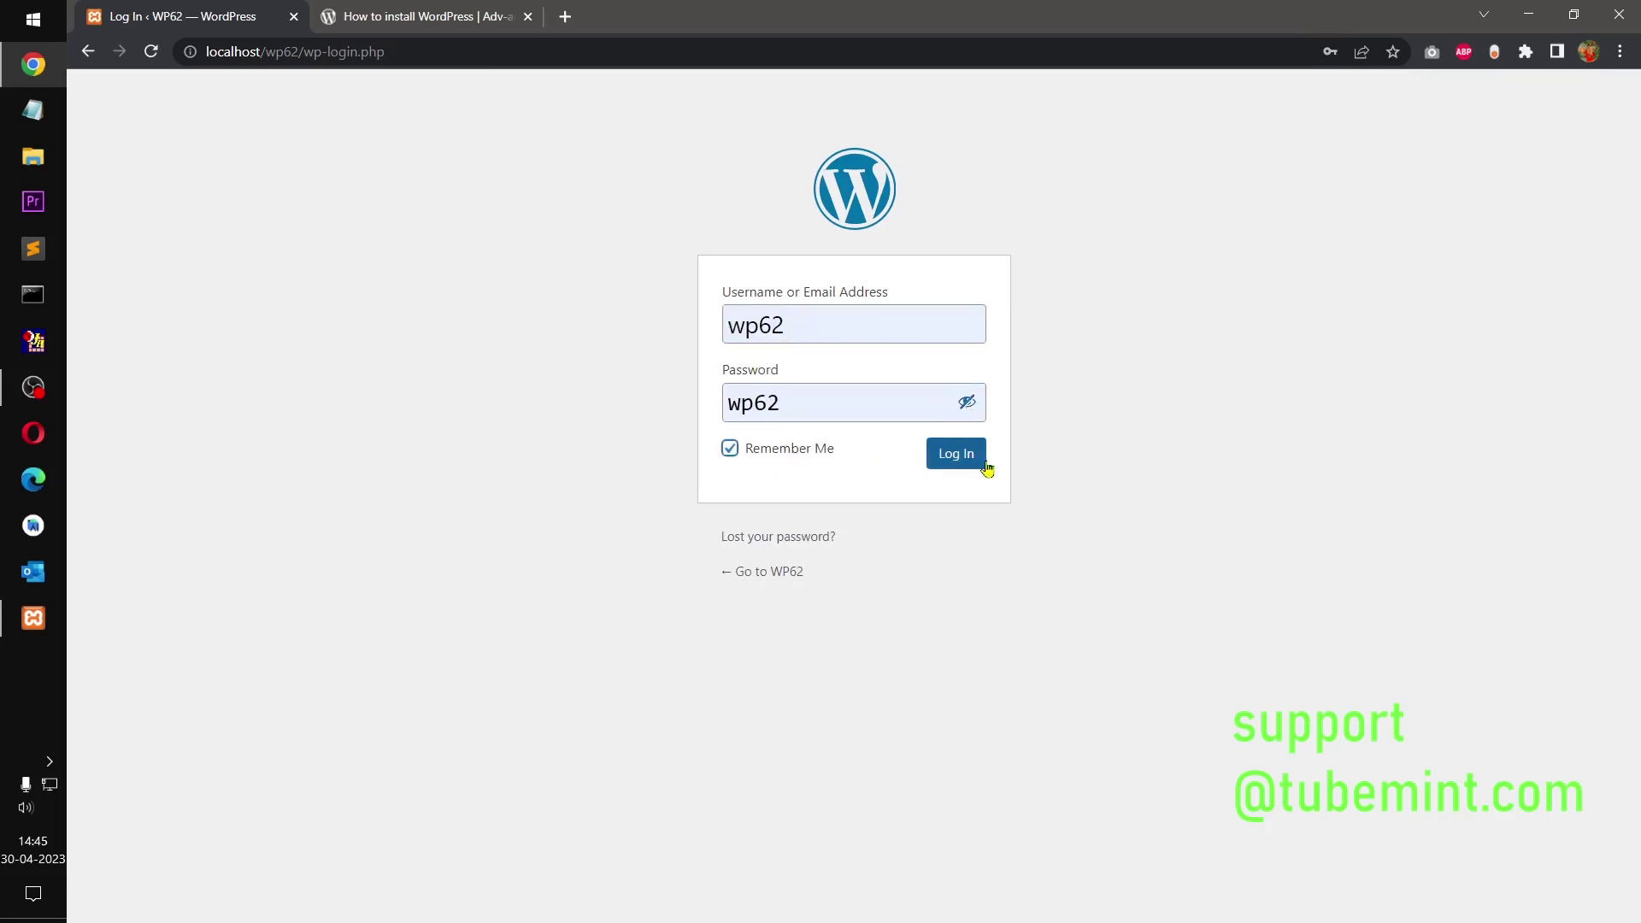
left_click(972, 468)
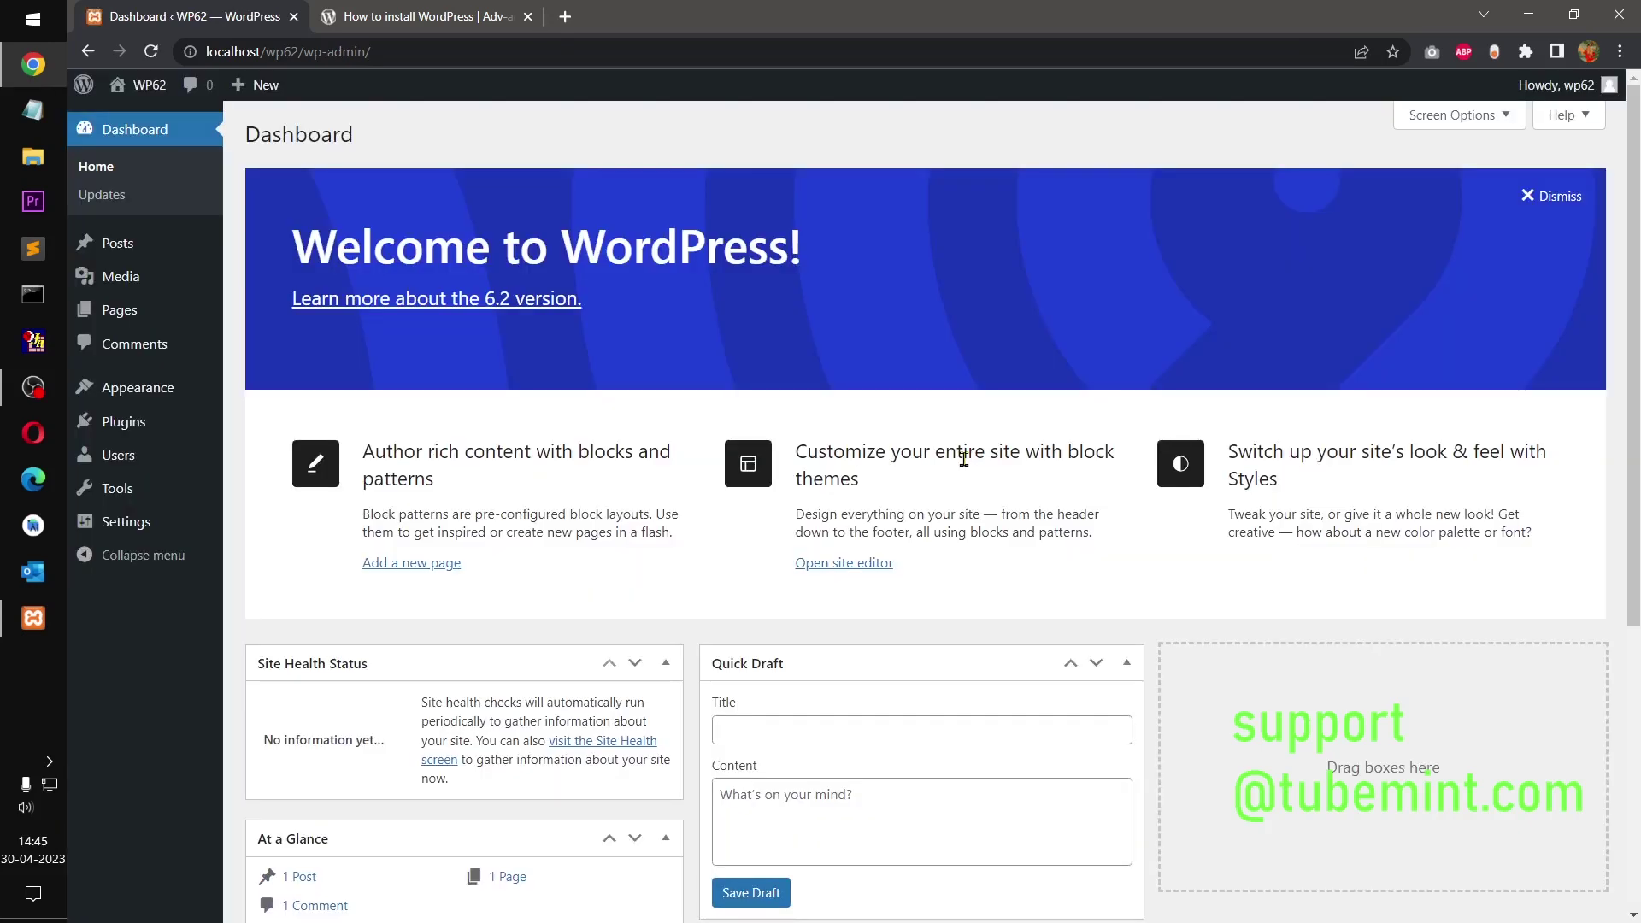
Step: Dismiss the Welcome panel, visit the Appearance themes page, then open the Plugins list
left_click(1552, 199)
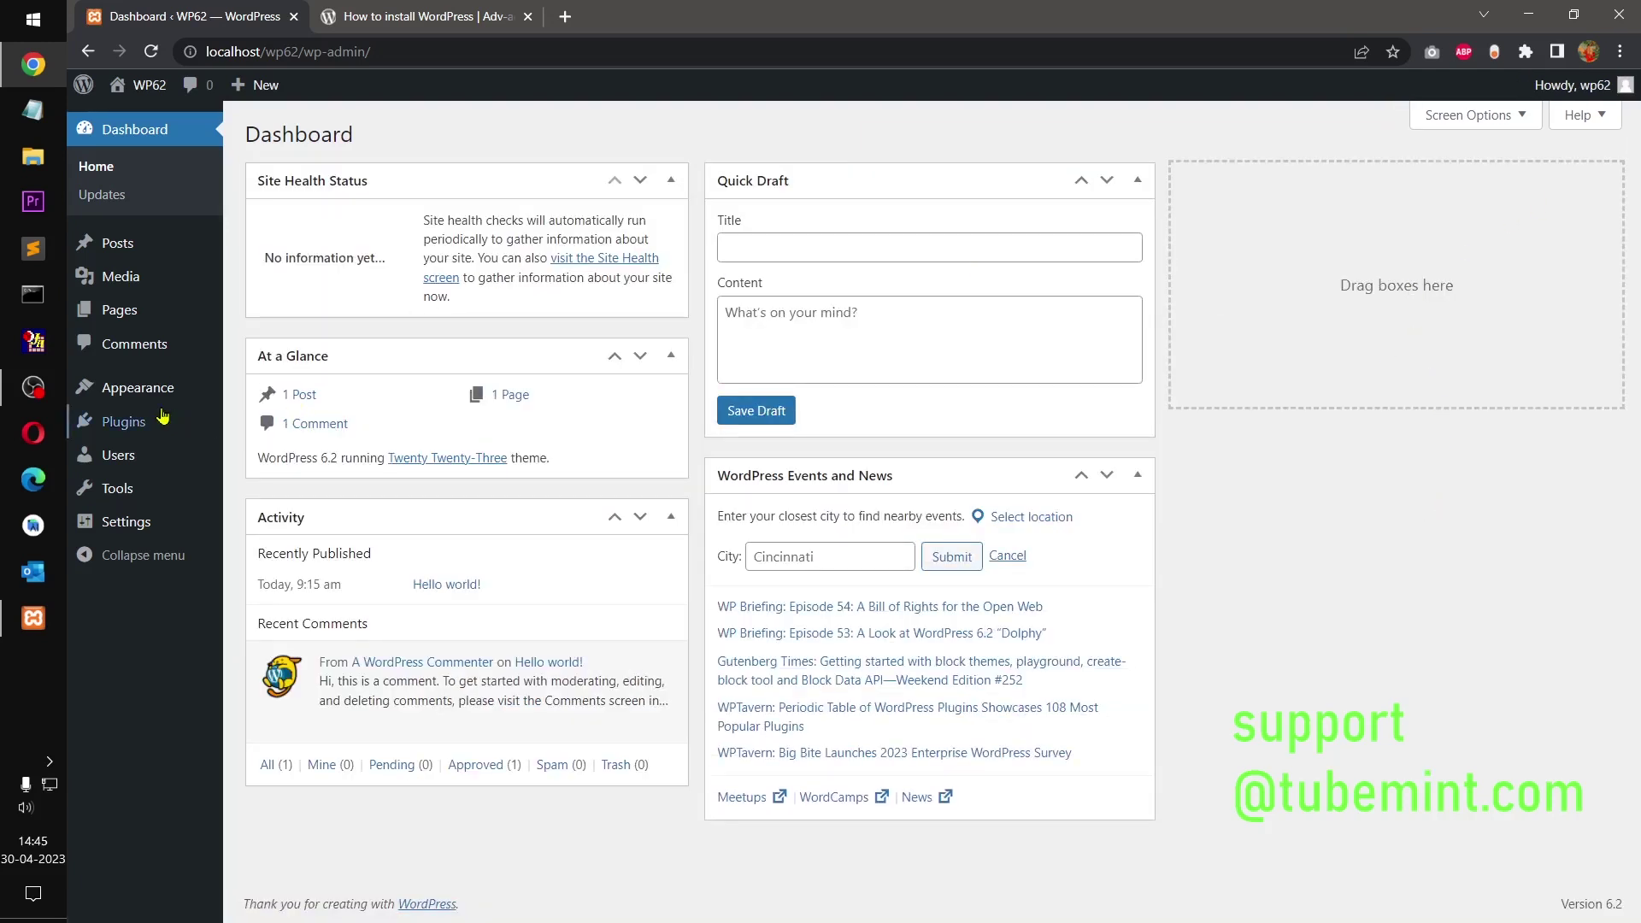
left_click(143, 393)
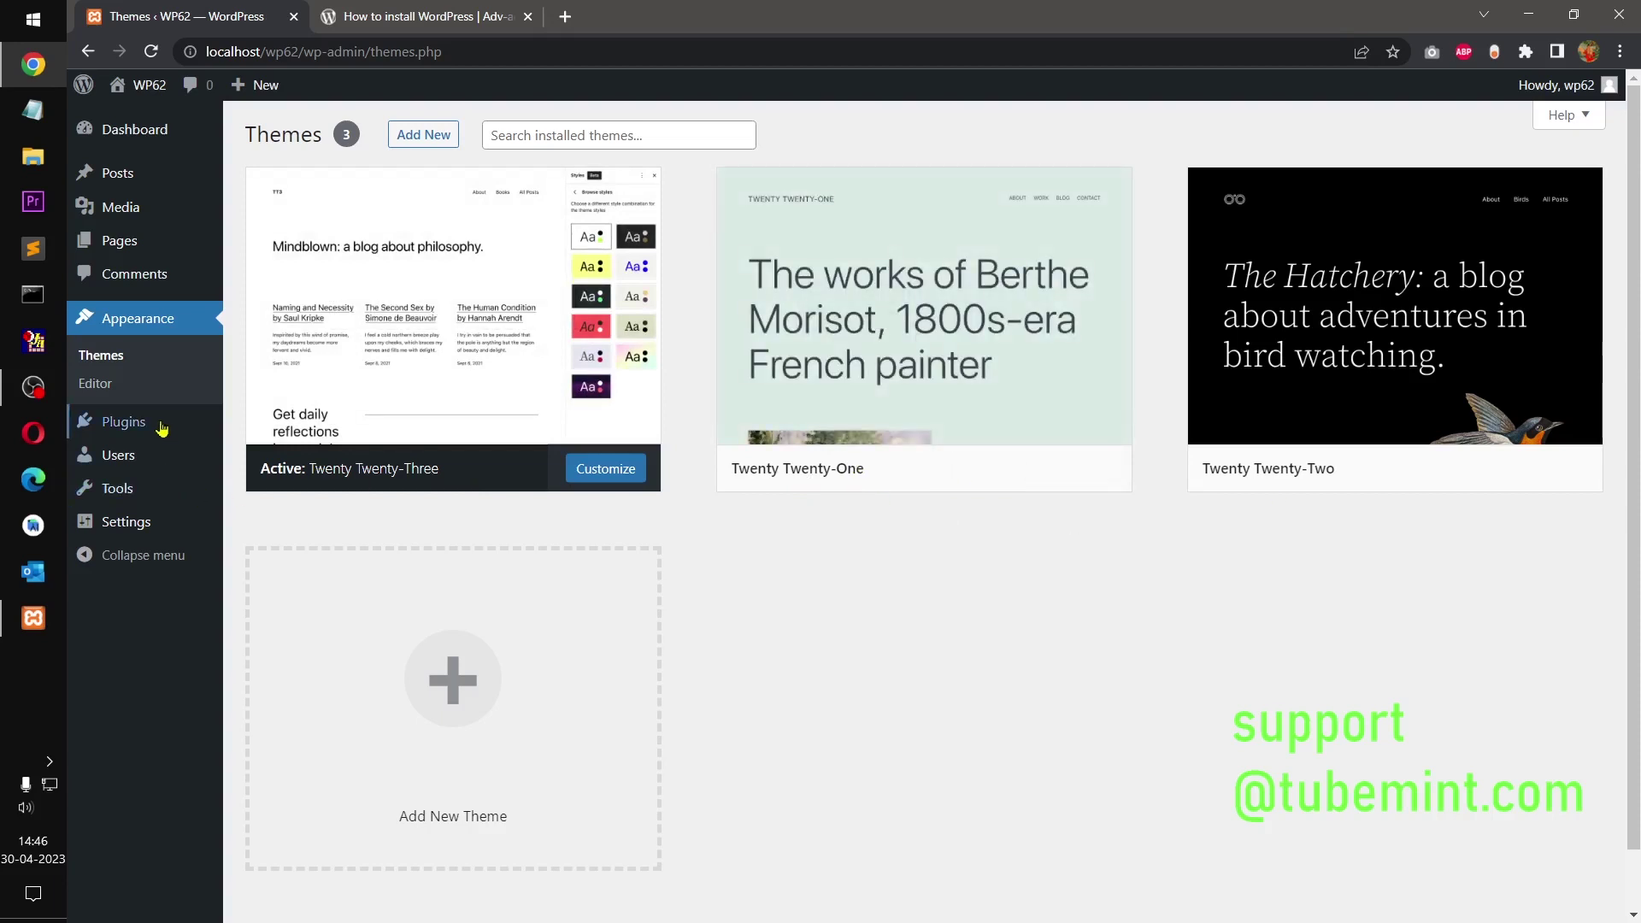
left_click(115, 423)
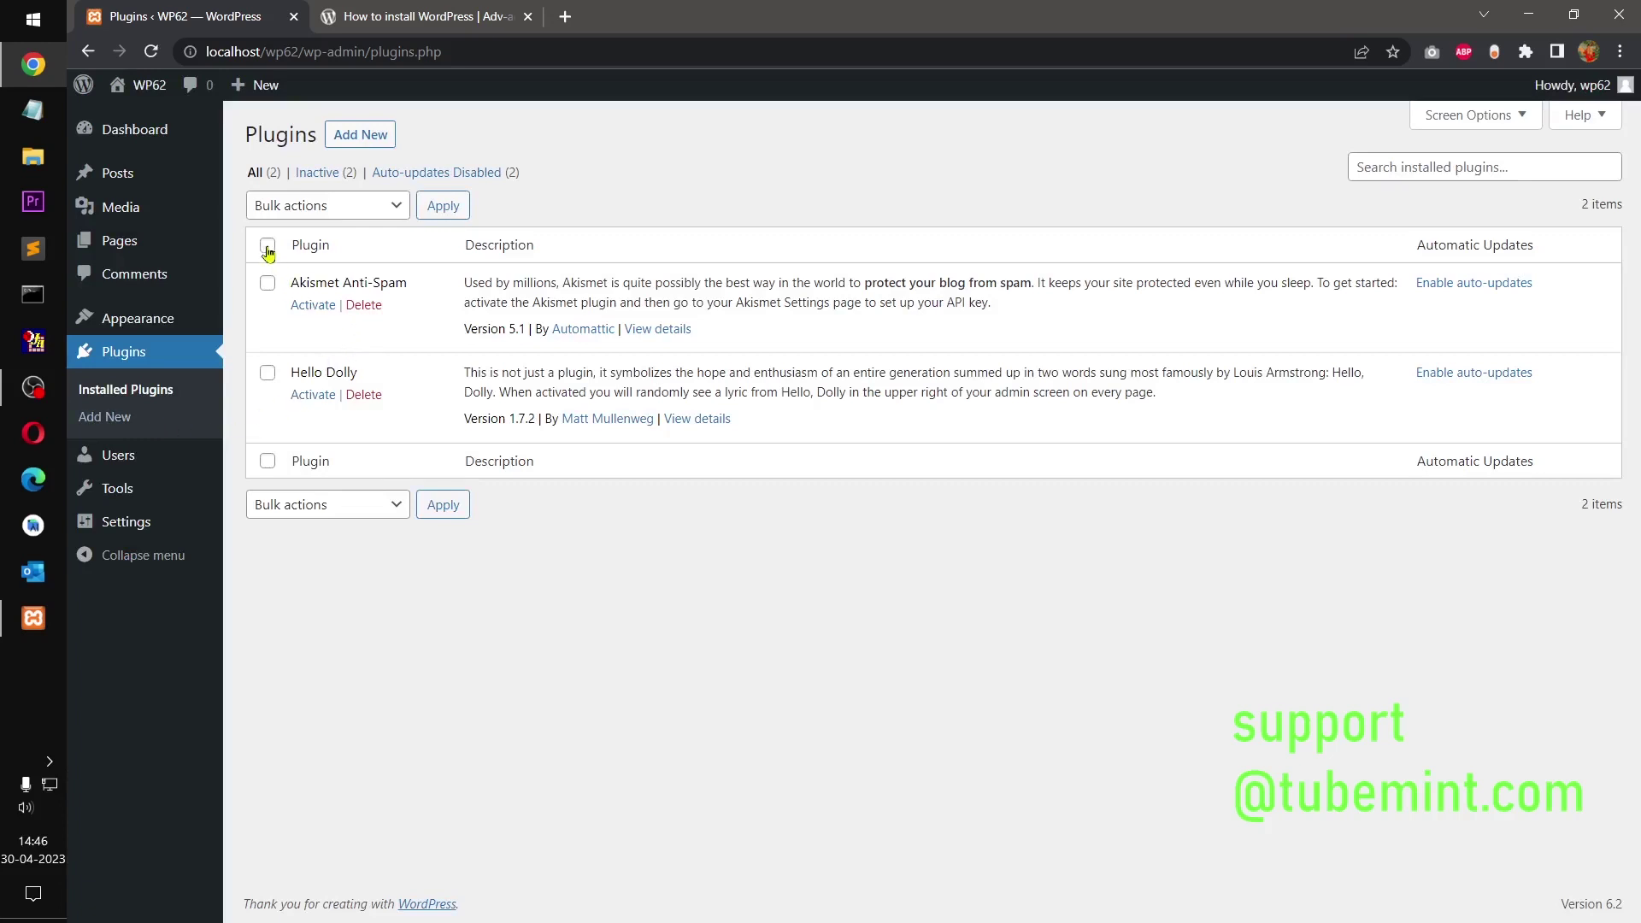
Step: Select all plugins and apply the Delete bulk action to Akismet Anti-Spam and Hello Dolly, confirming
left_click(267, 246)
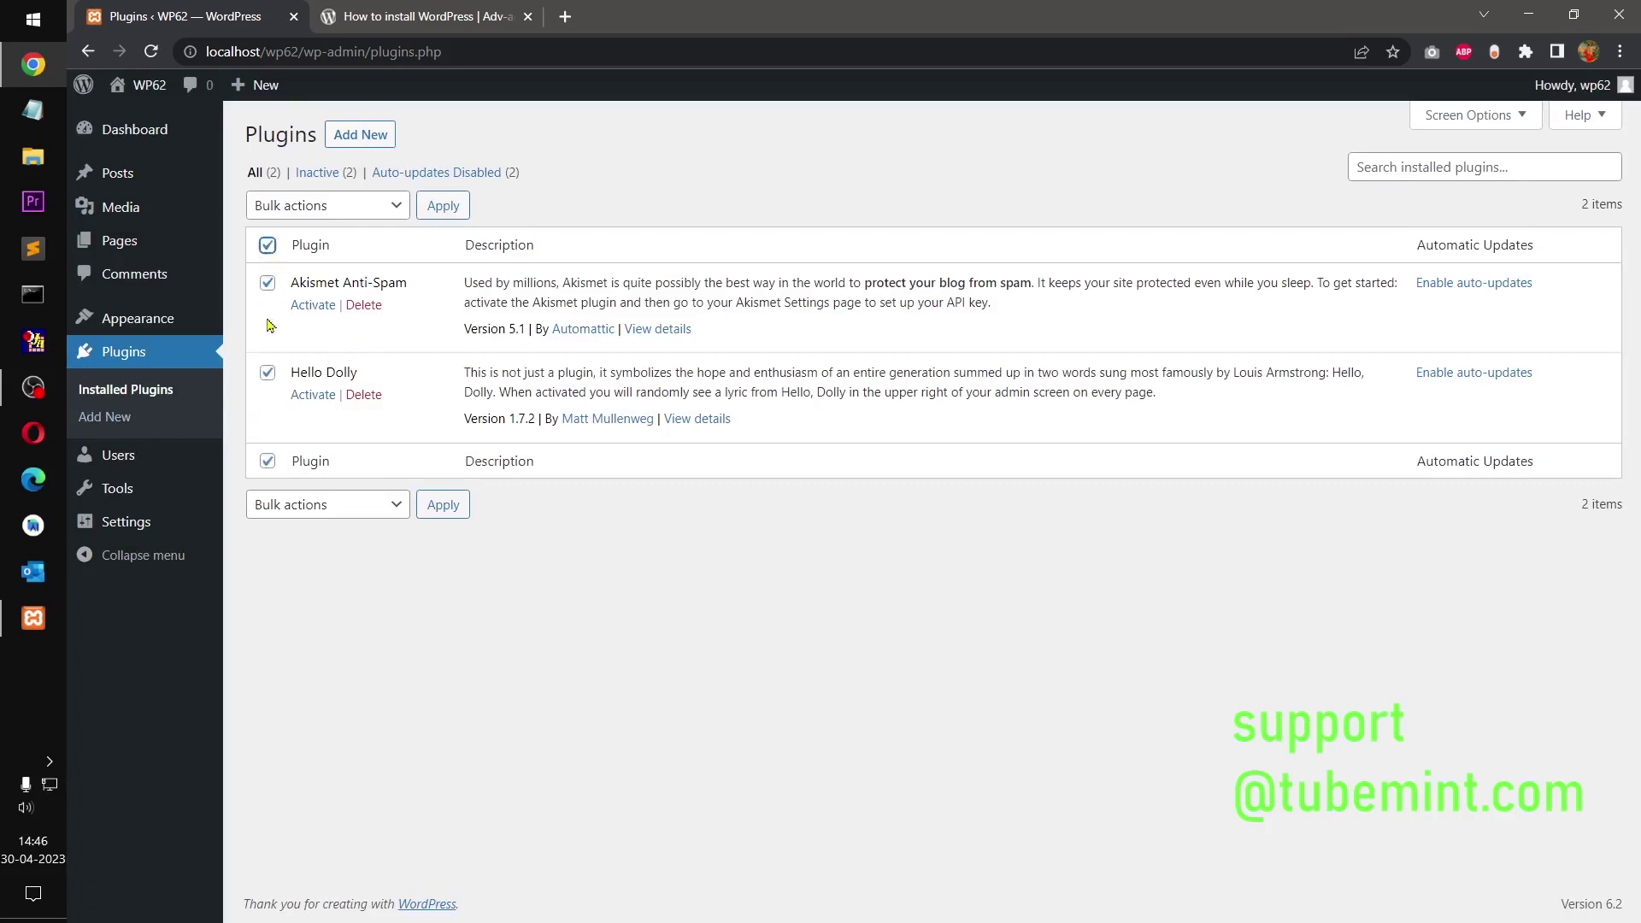
left_click(389, 207)
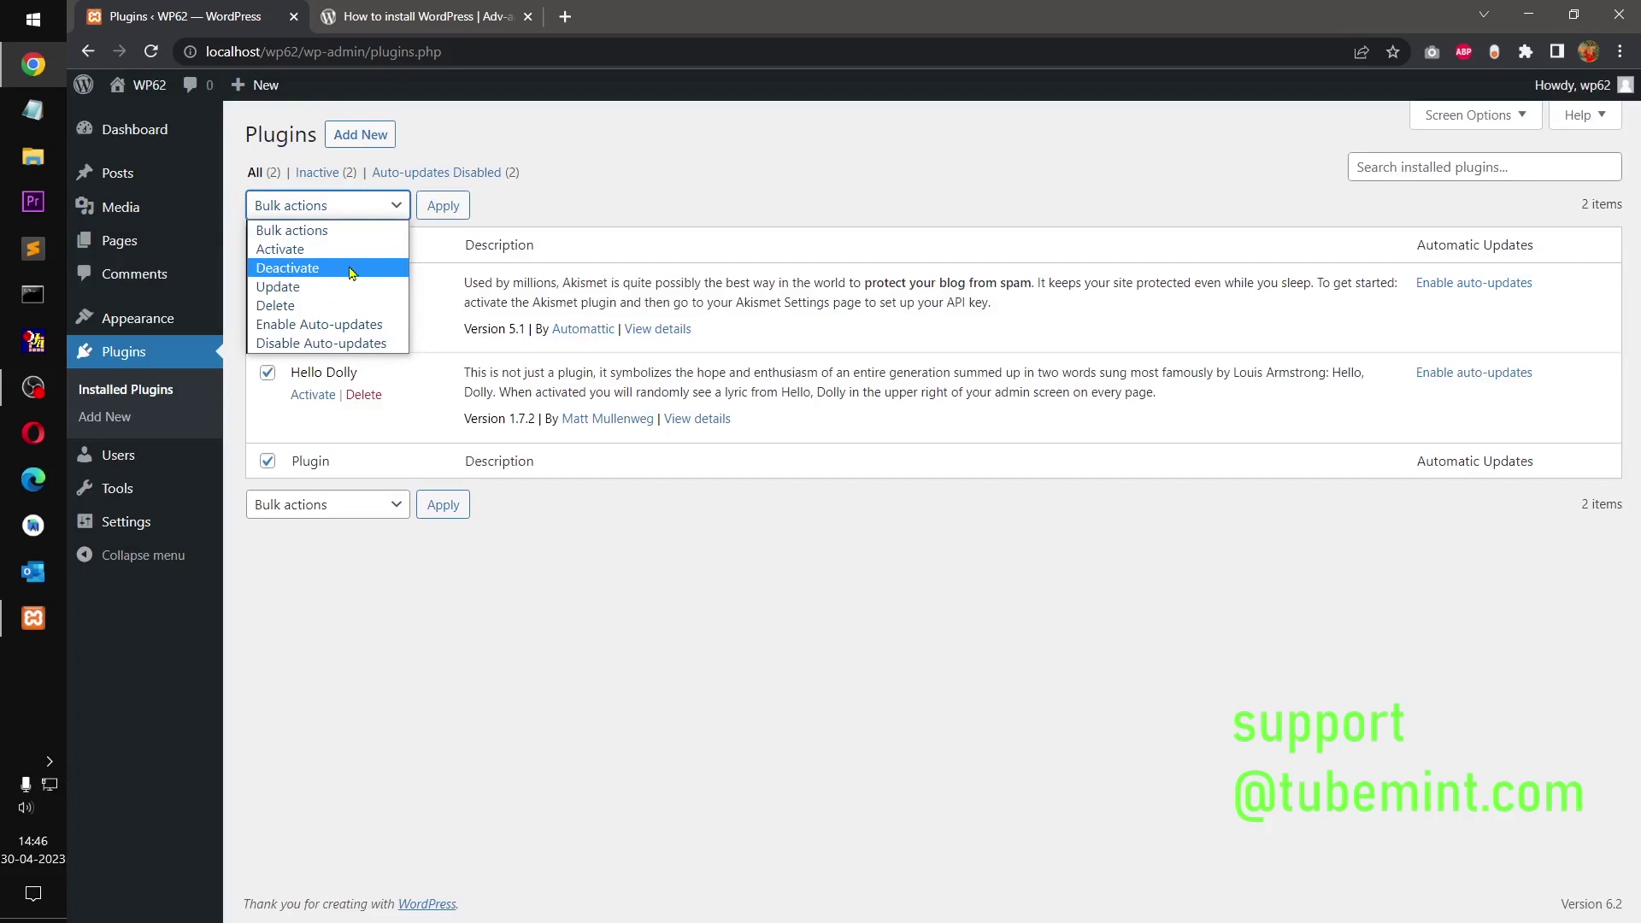
left_click(357, 307)
left_click(439, 210)
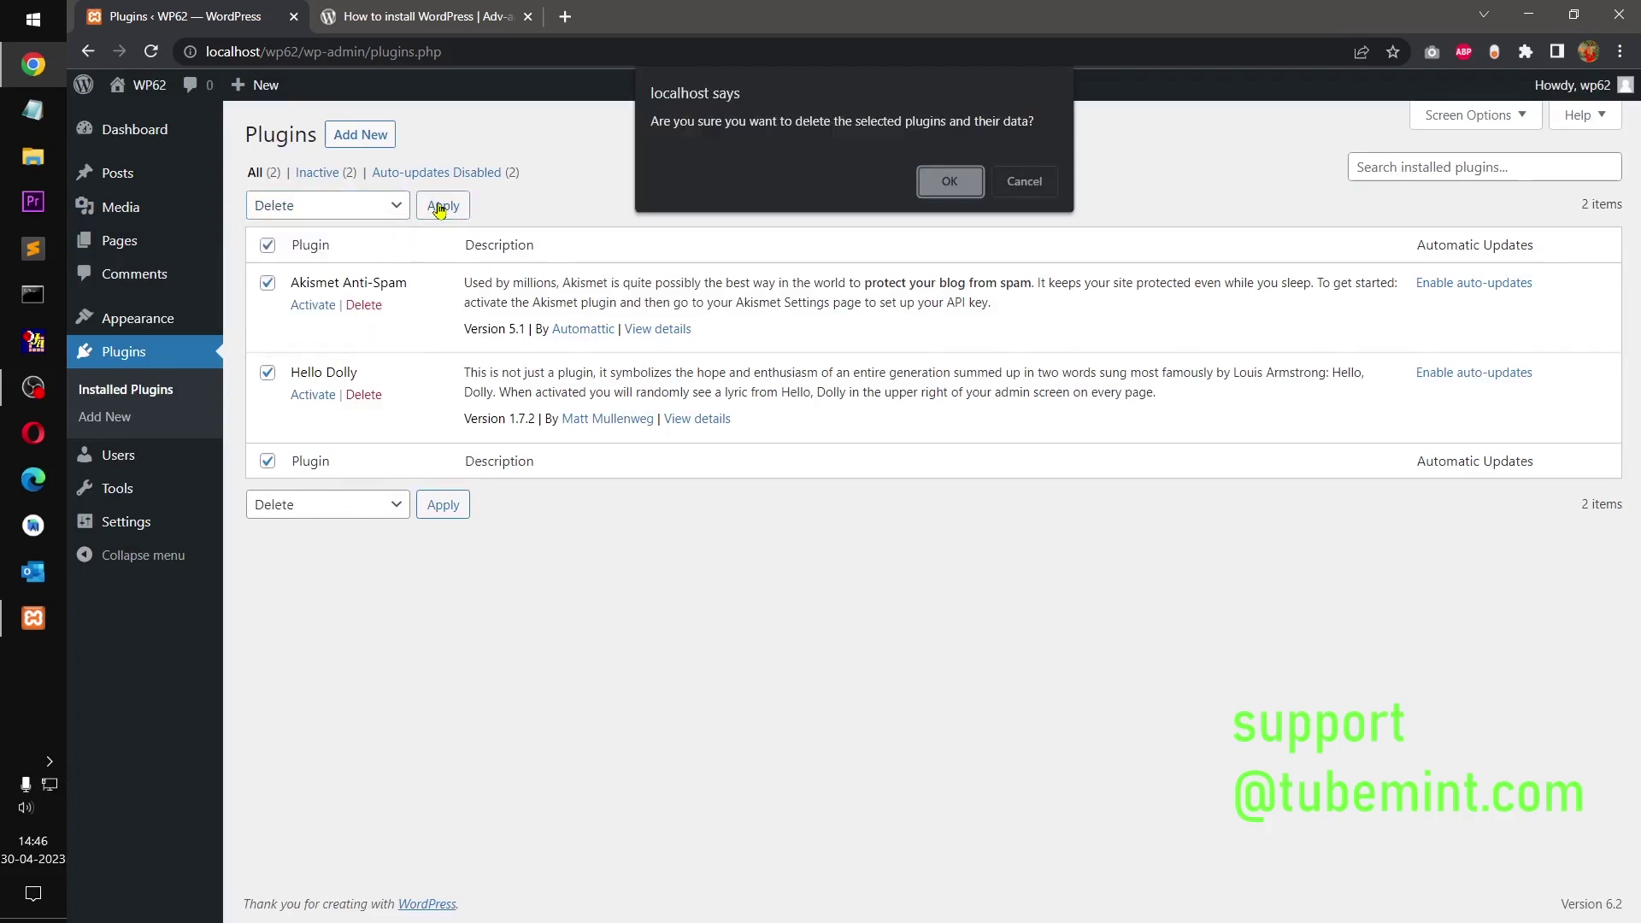
left_click(950, 182)
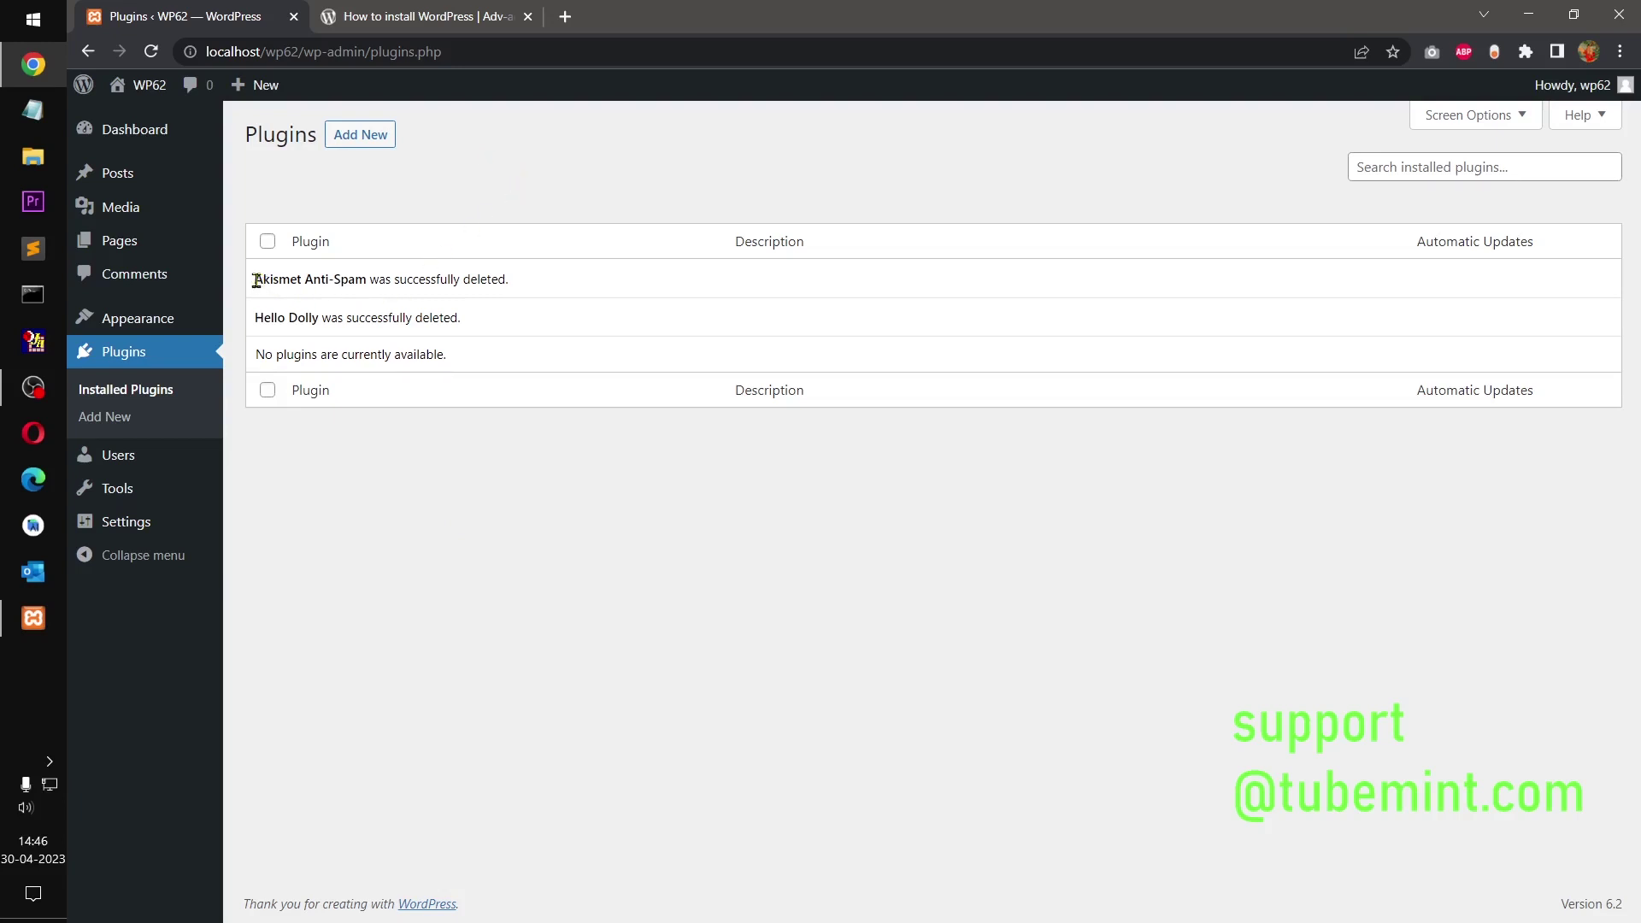
Step: Point out the plugin deletion notices, then open Appearance to load the Themes page
left_click_drag(255, 280, 509, 331)
left_click(519, 526)
left_click(134, 329)
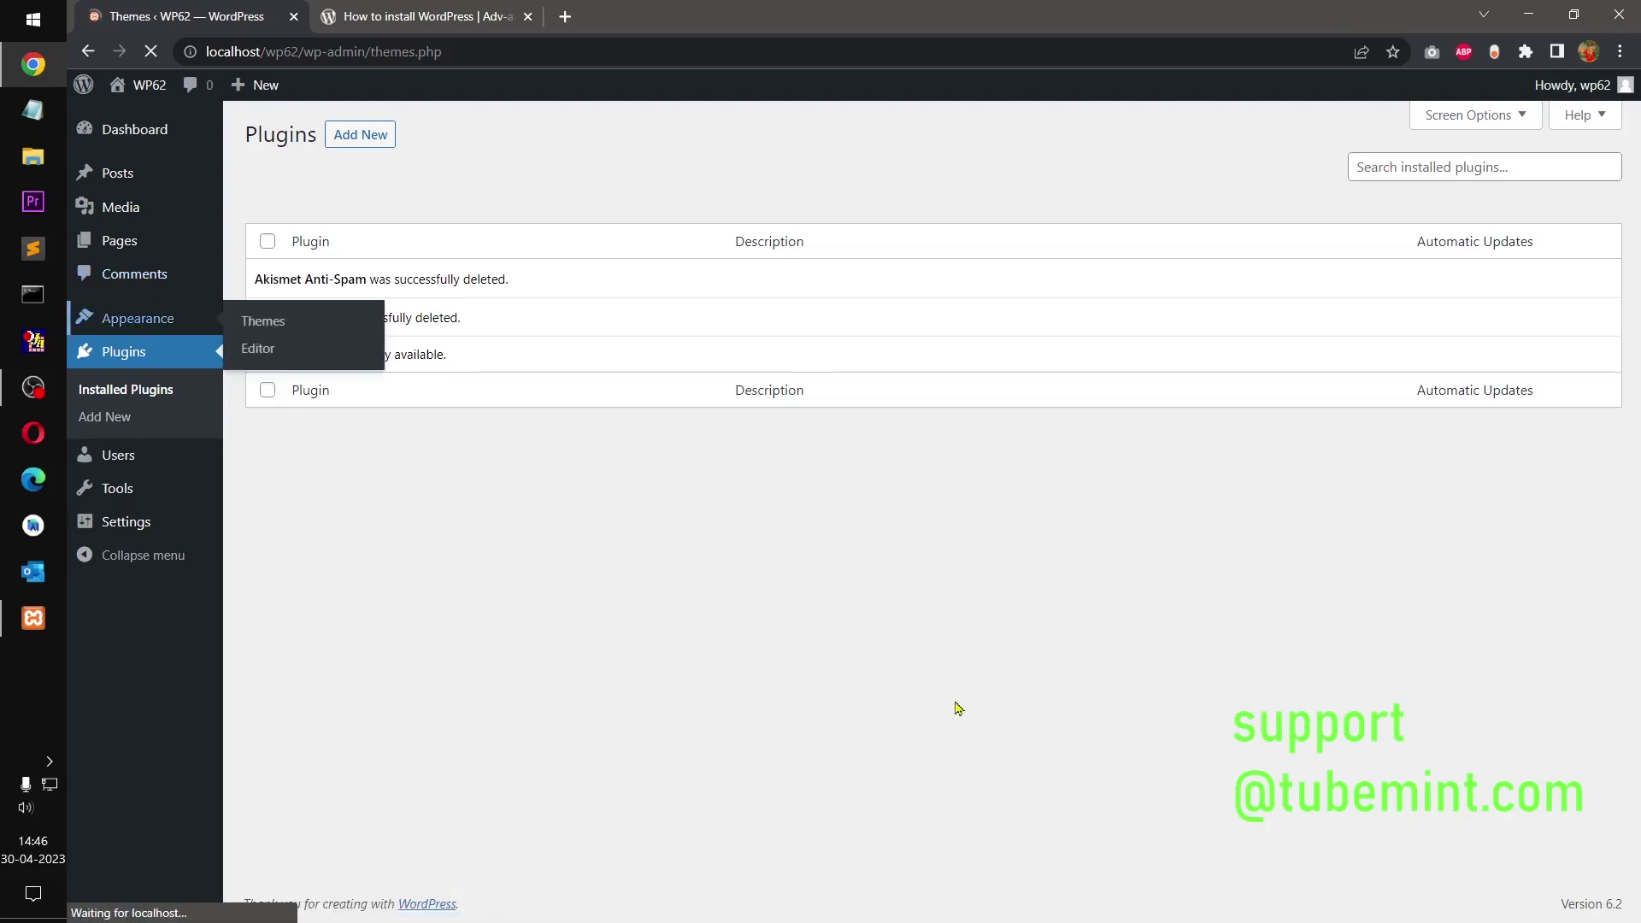